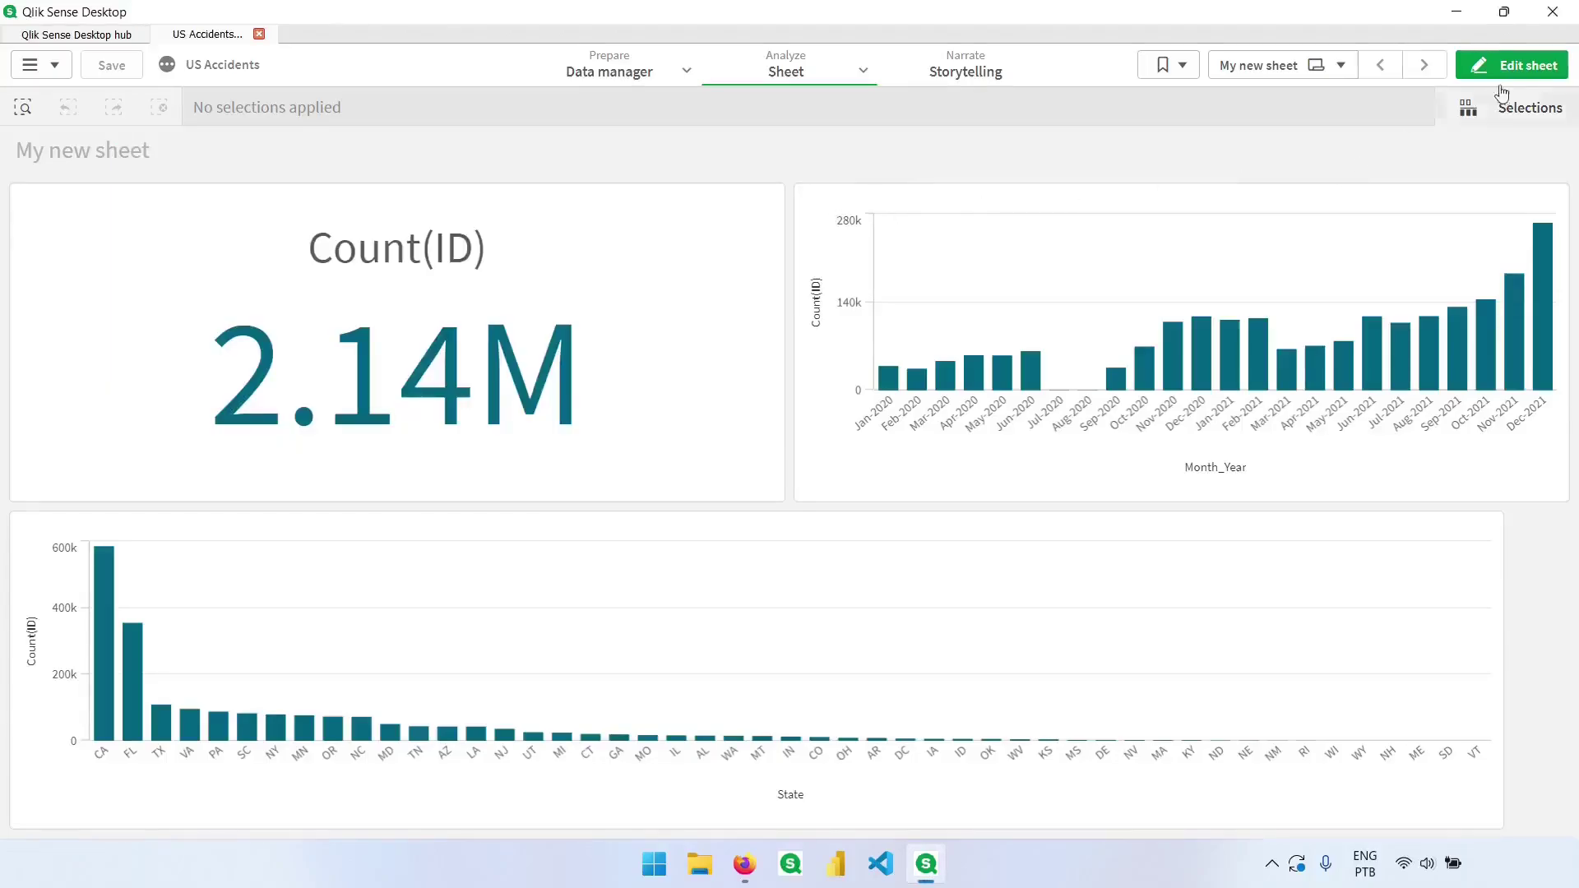
- Put 'My new sheet' in edit mode and show the Month_Year chart's Count(ID) data properties
{"action": "left_click", "coordinate": [1522, 65]}
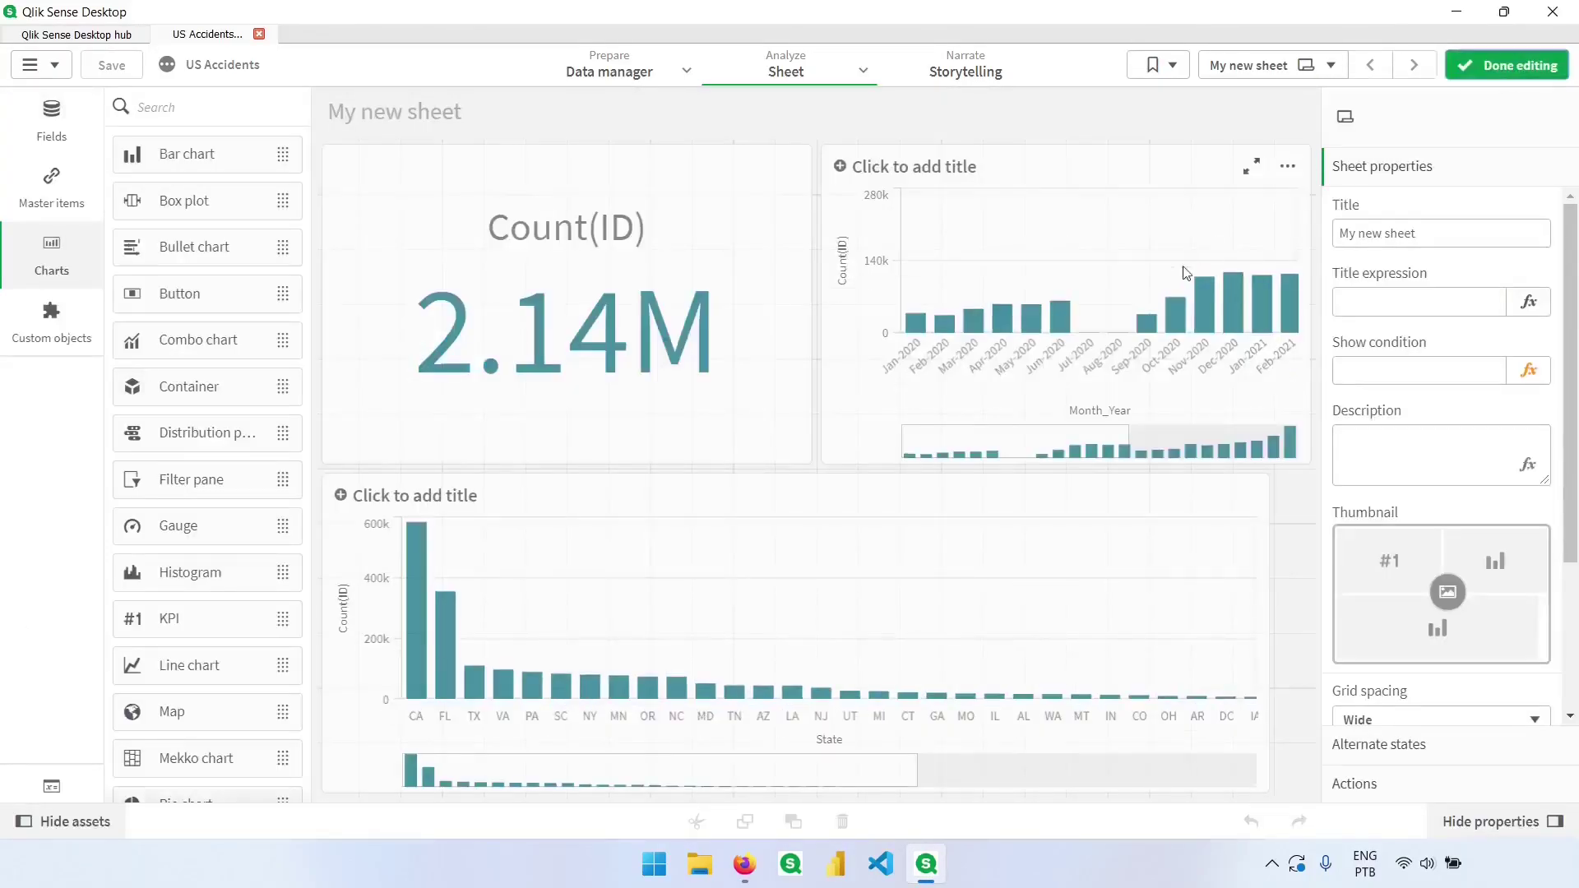
{"action": "left_click", "coordinate": [1102, 284]}
{"action": "left_click", "coordinate": [1347, 171]}
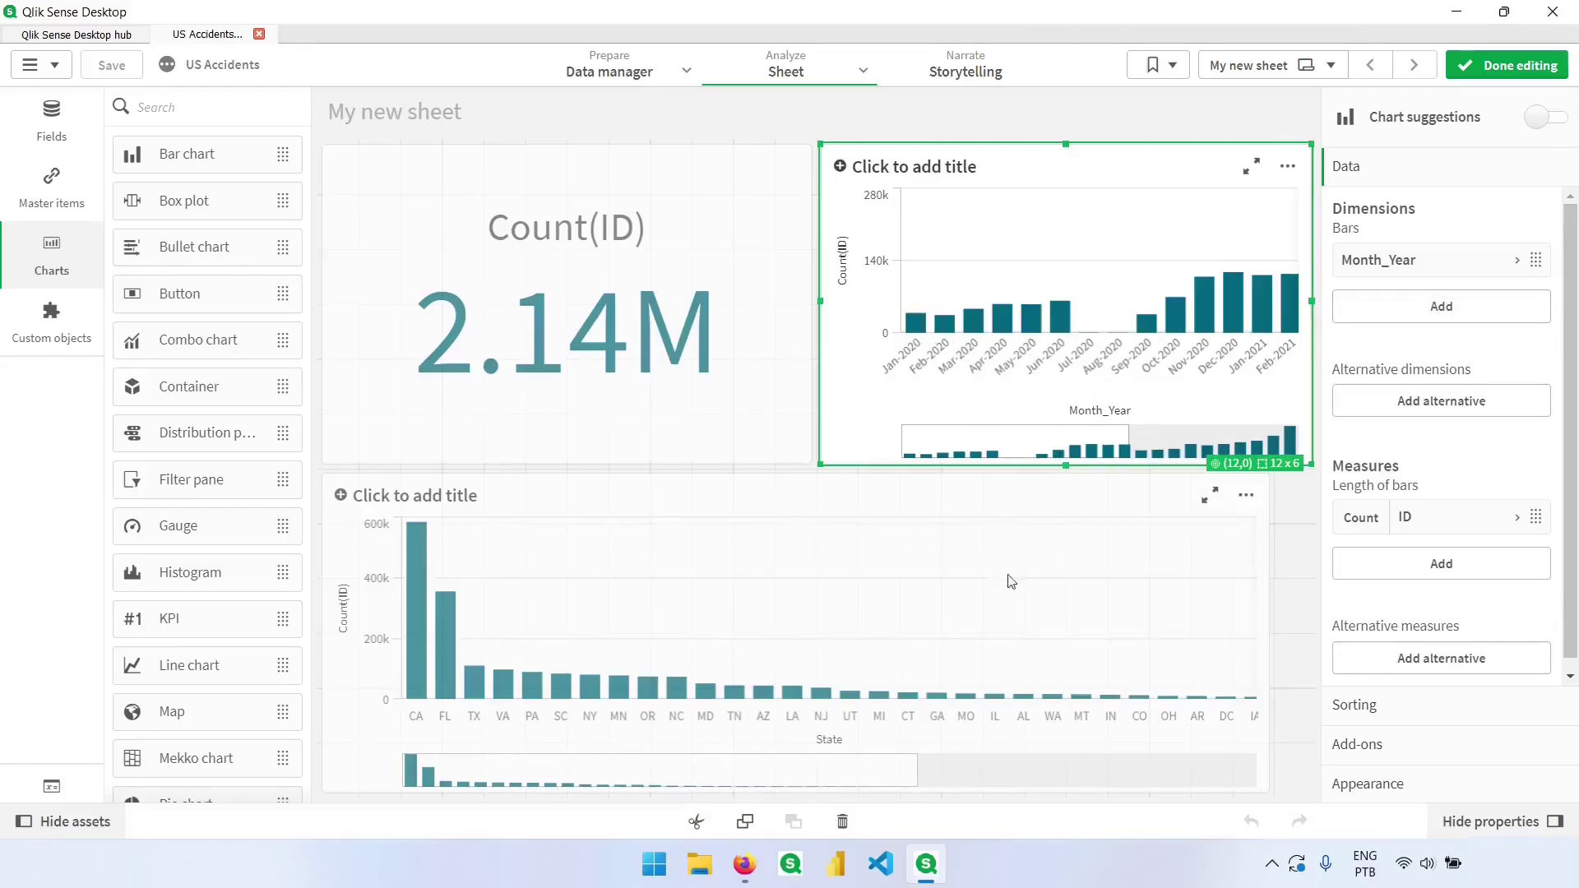
- Add State as a second dimension to the Month_Year Count(ID) chart and preview the sheet
{"action": "left_click", "coordinate": [1409, 320]}
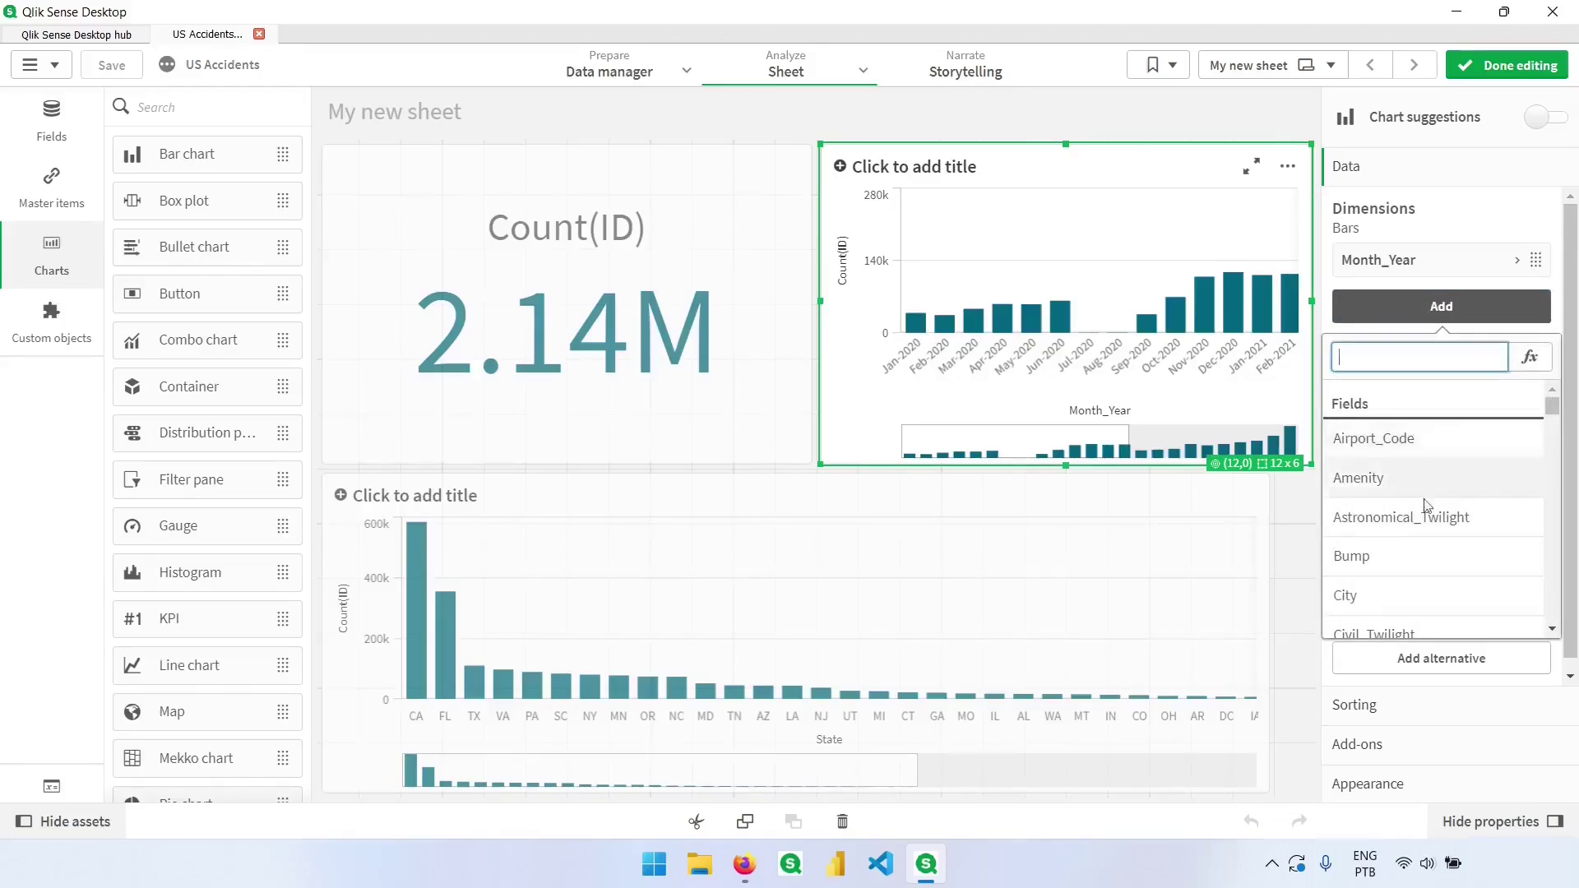
{"action": "scroll", "coordinate": [1390, 605], "scroll_direction": "down", "scroll_amount": 5}
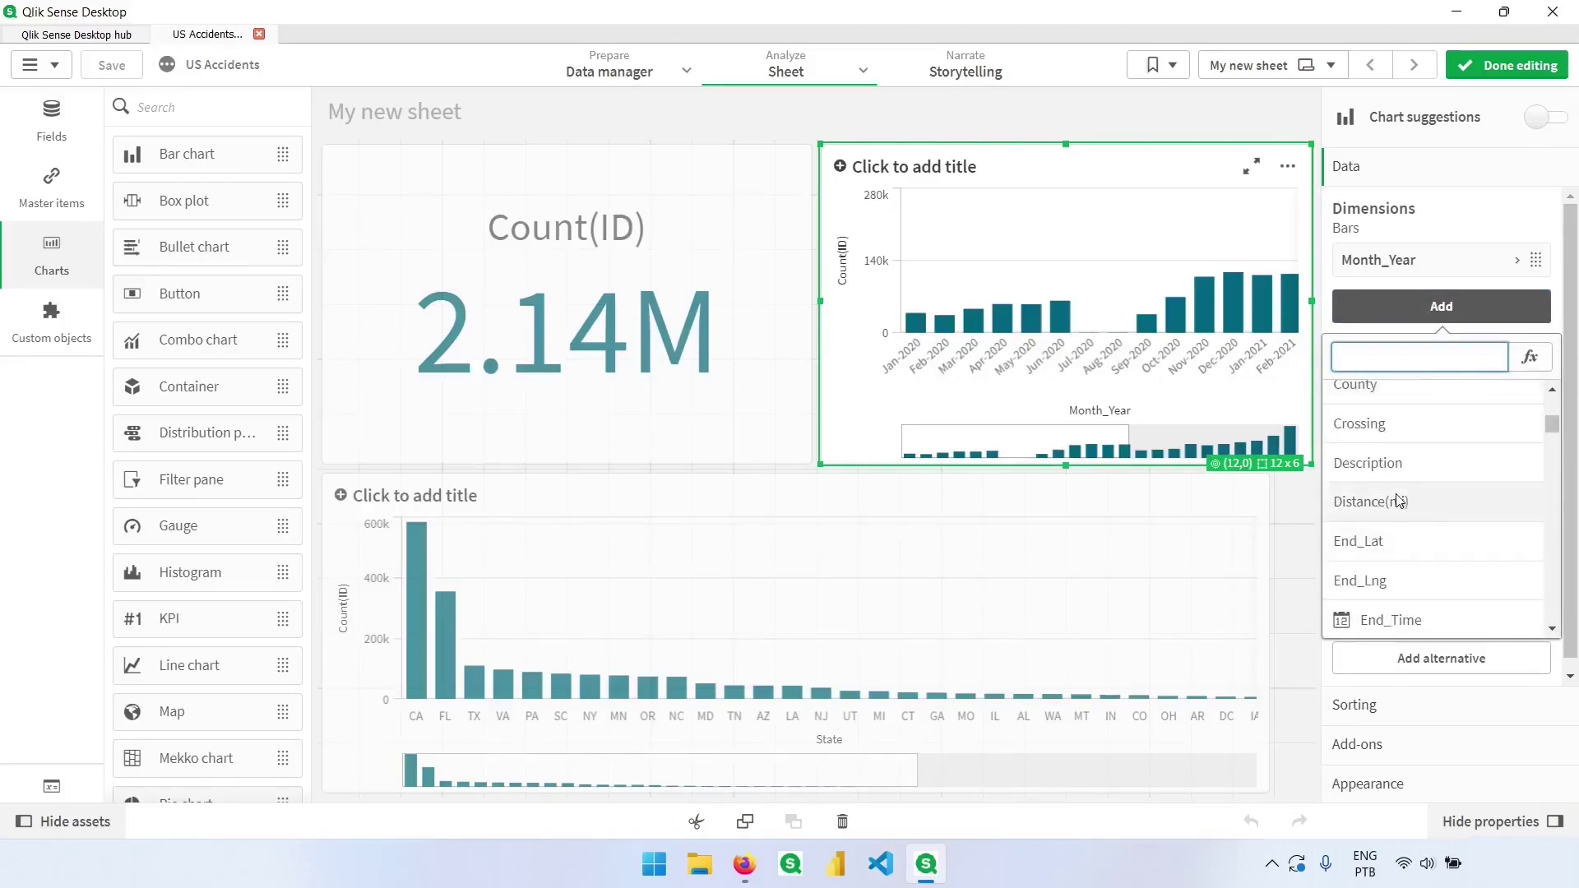
{"action": "type", "text": "stat"}
{"action": "left_click", "coordinate": [1396, 449]}
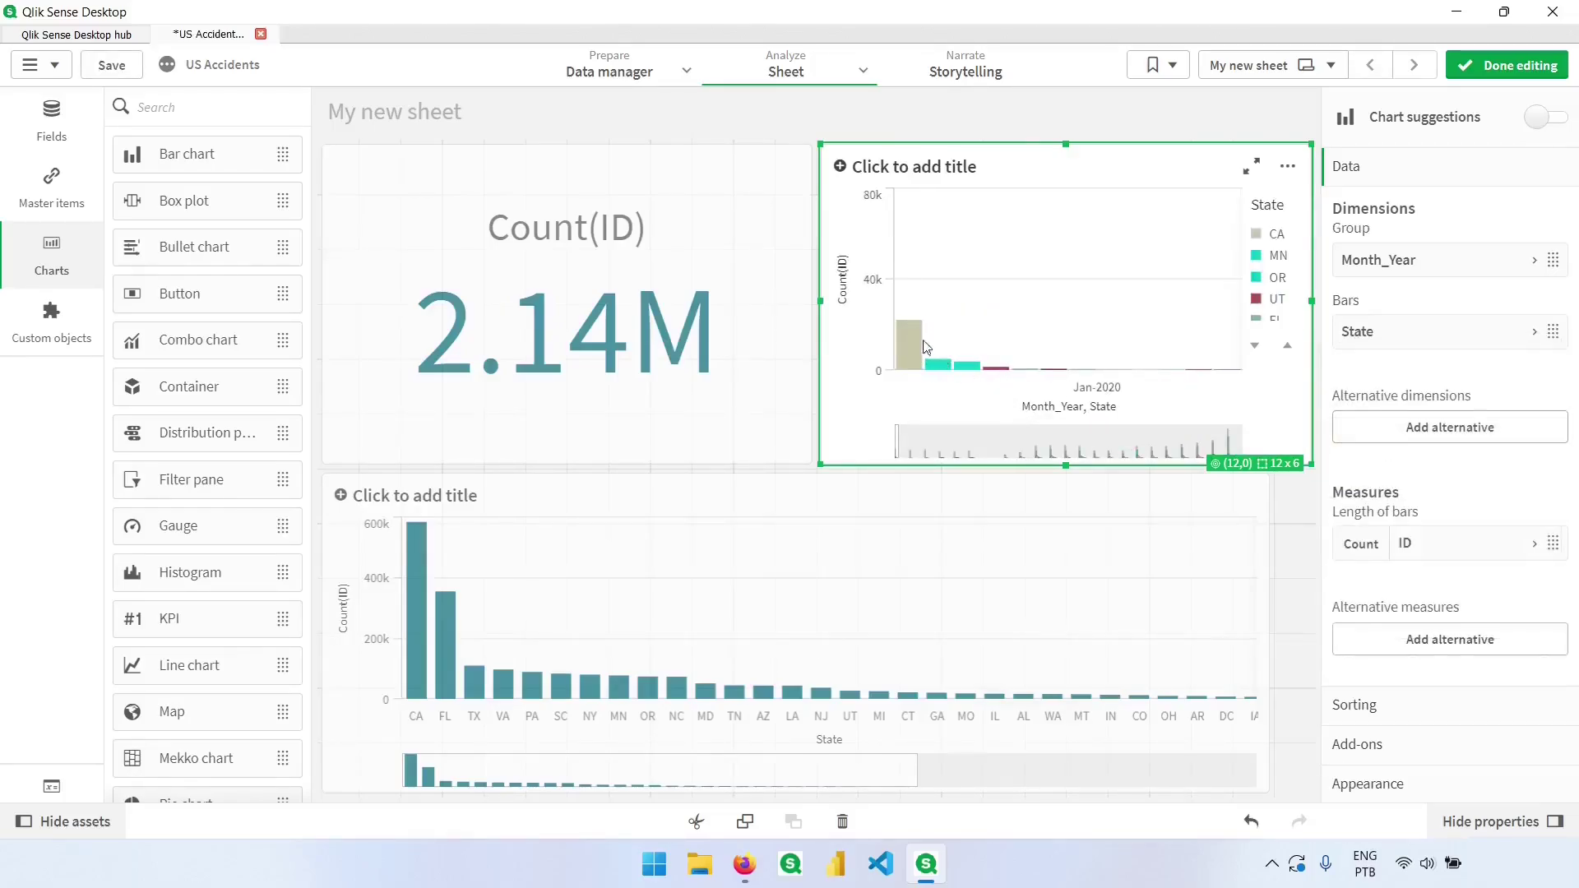
{"action": "left_click", "coordinate": [1451, 76]}
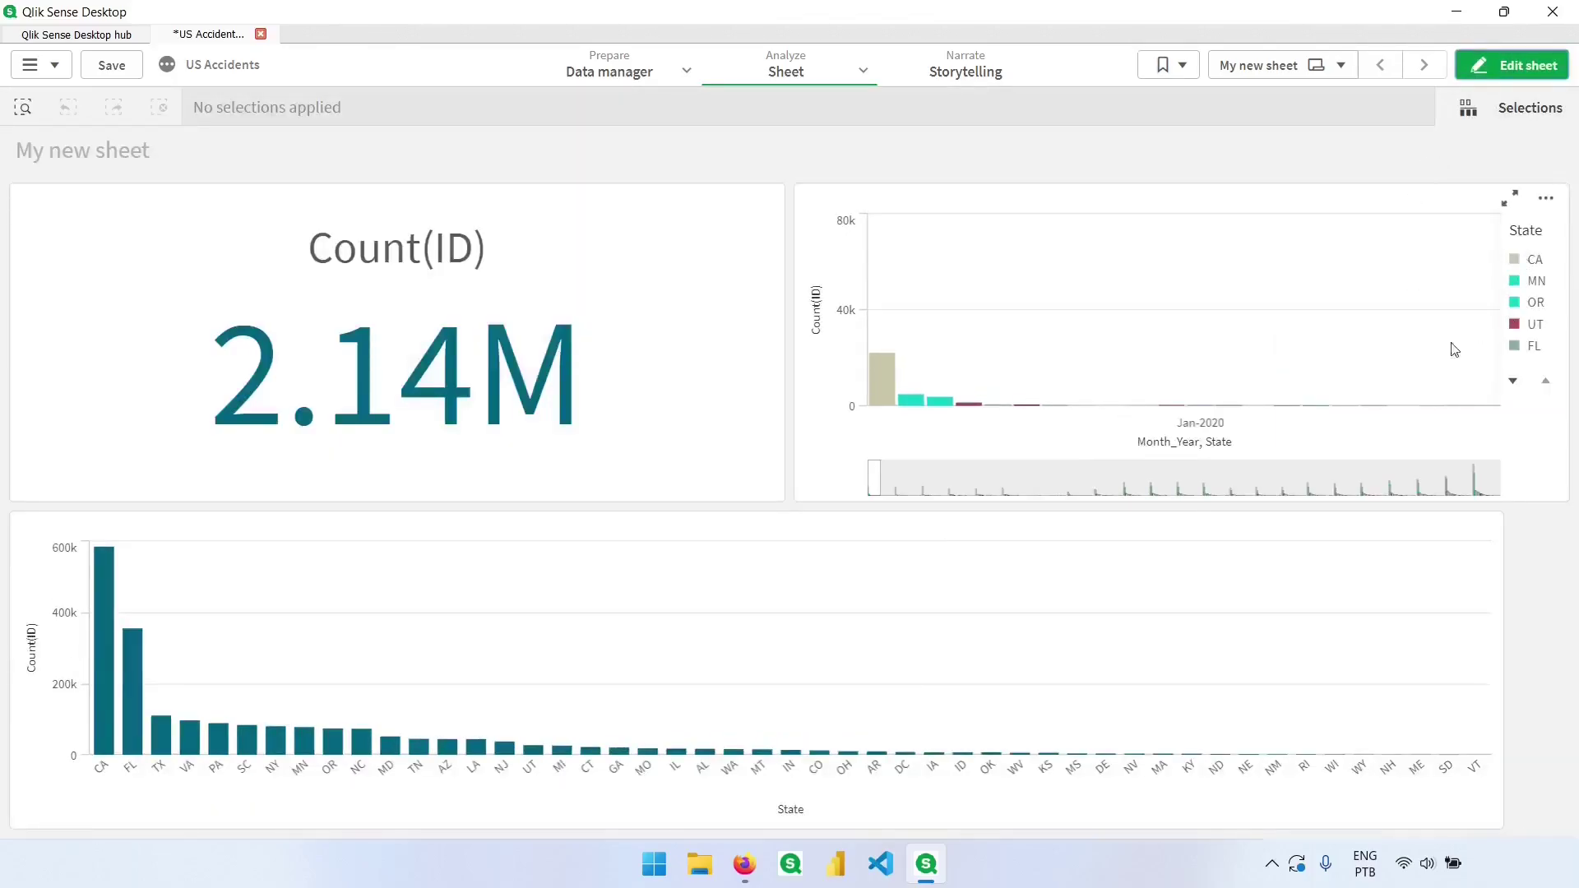
{"action": "left_click_drag", "start_coordinate": [875, 491], "coordinate": [944, 490]}
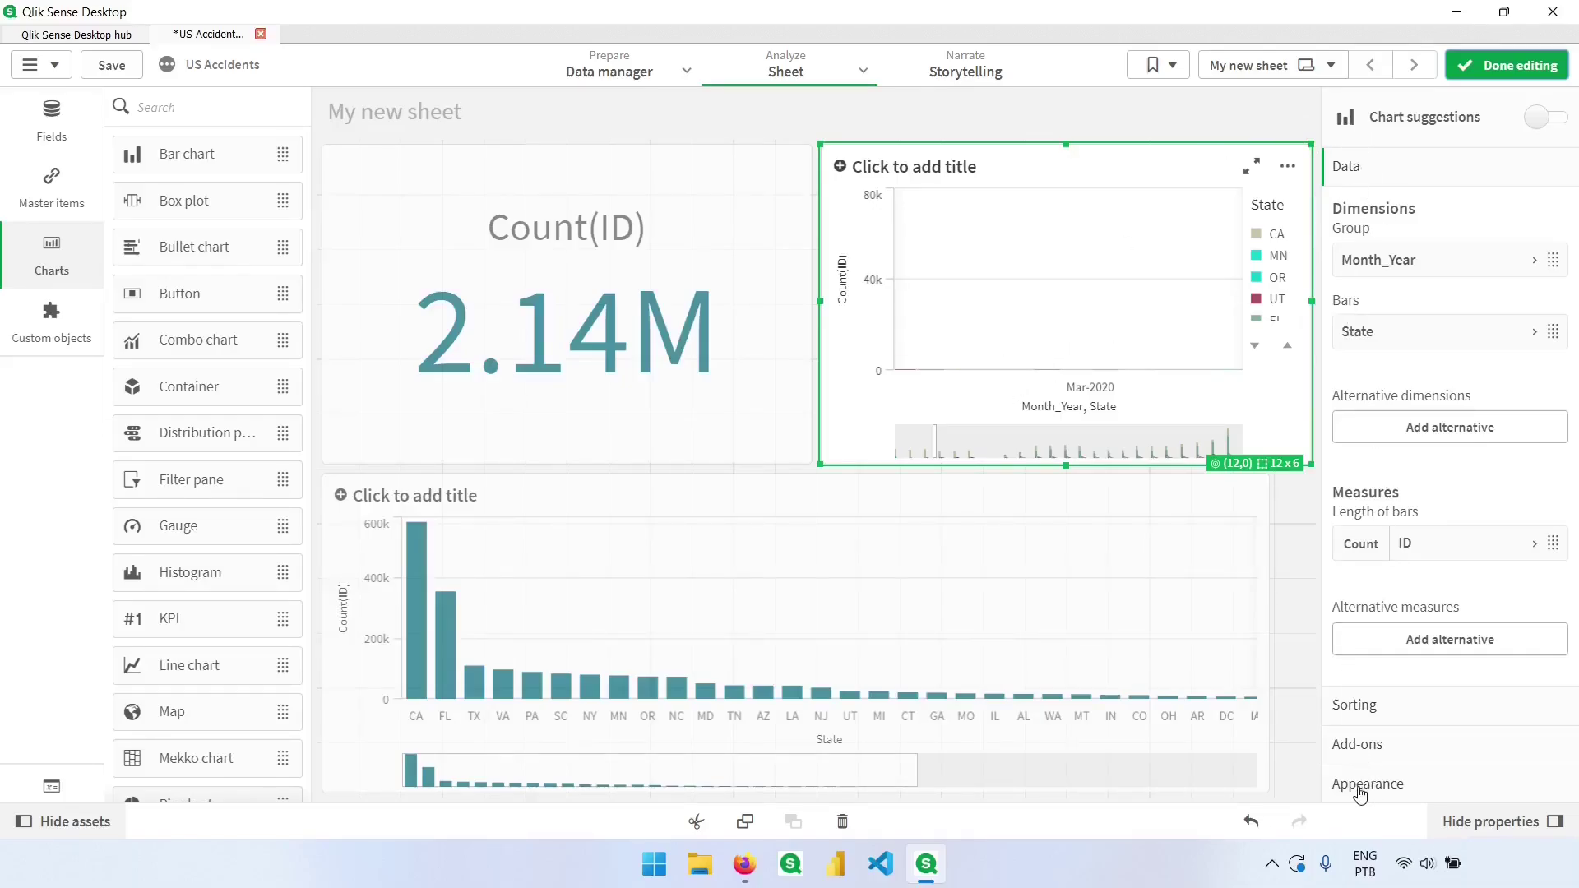
- Set the monthly chart's presentation to Stacked and preview the stacked State bars
{"action": "left_click", "coordinate": [1386, 786]}
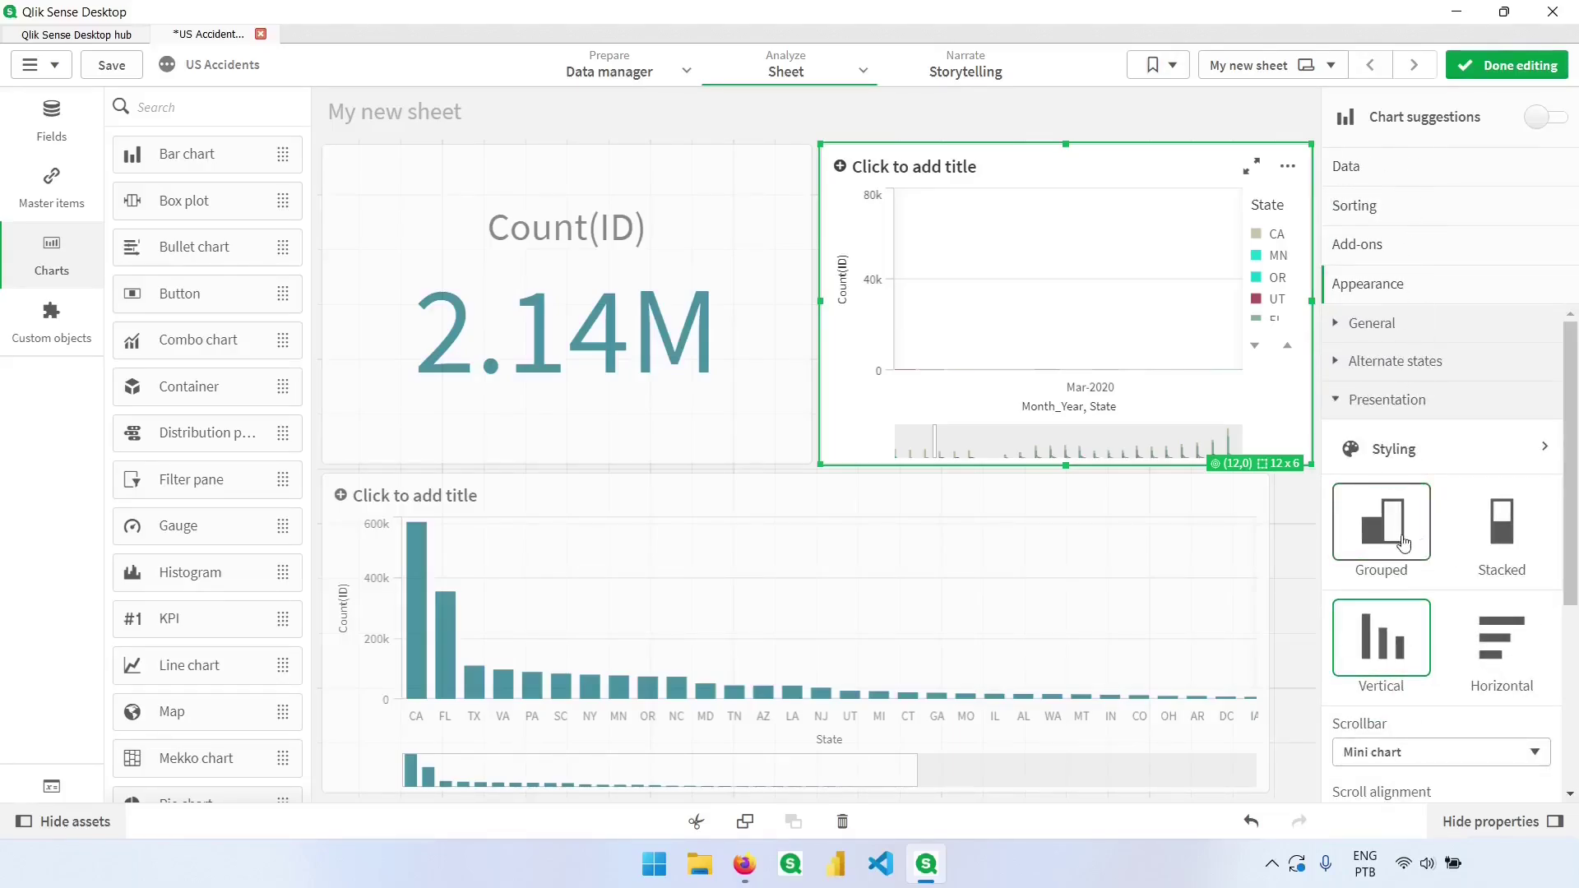
{"action": "left_click", "coordinate": [1514, 537]}
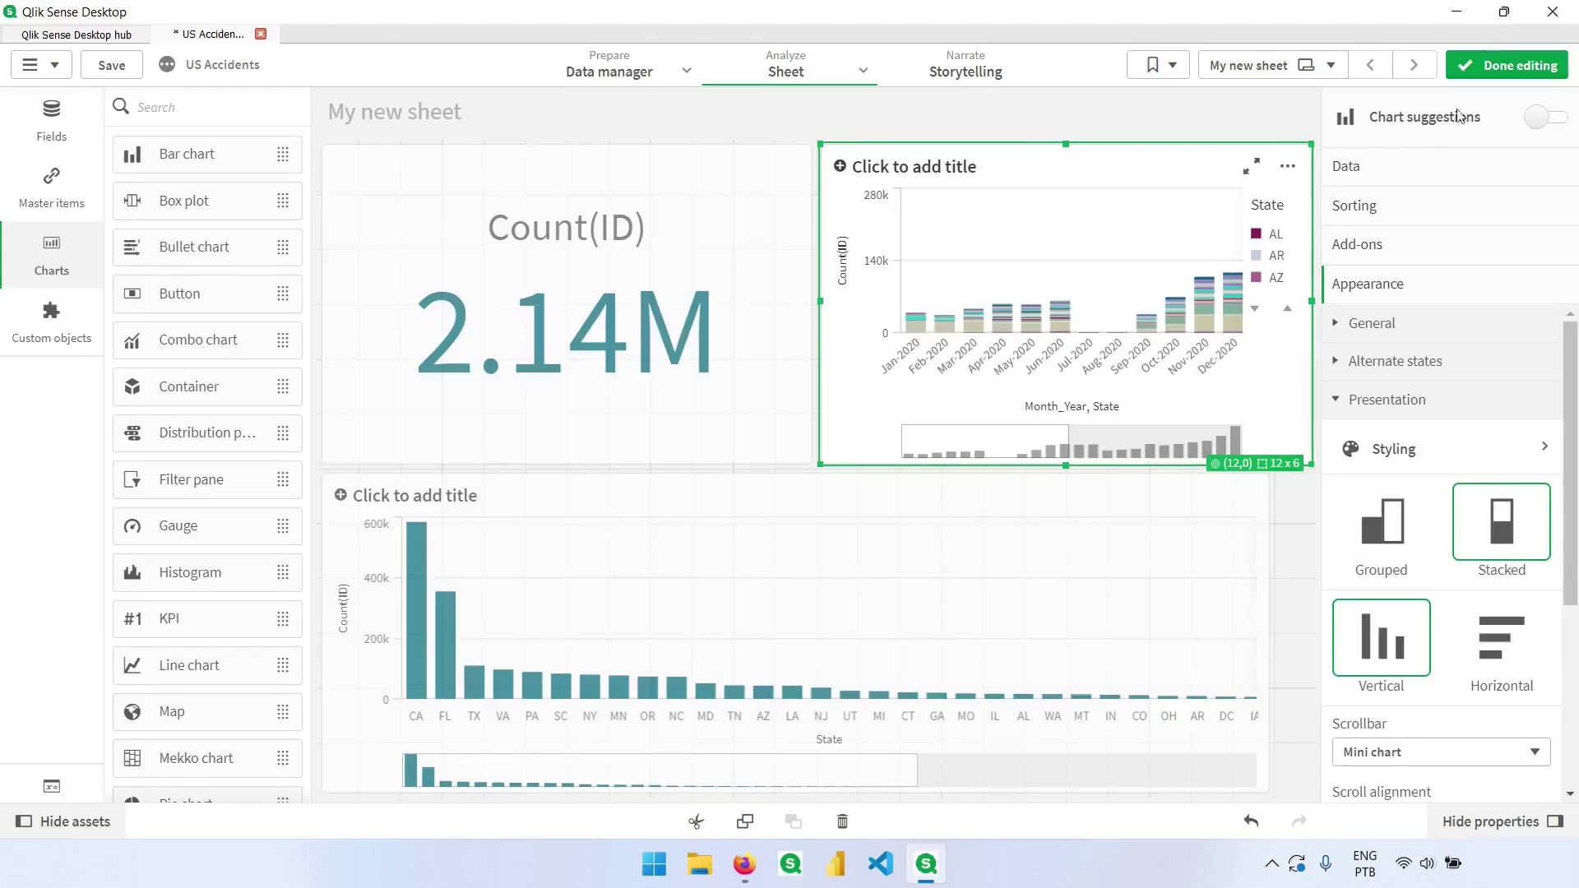
{"action": "left_click", "coordinate": [1504, 66]}
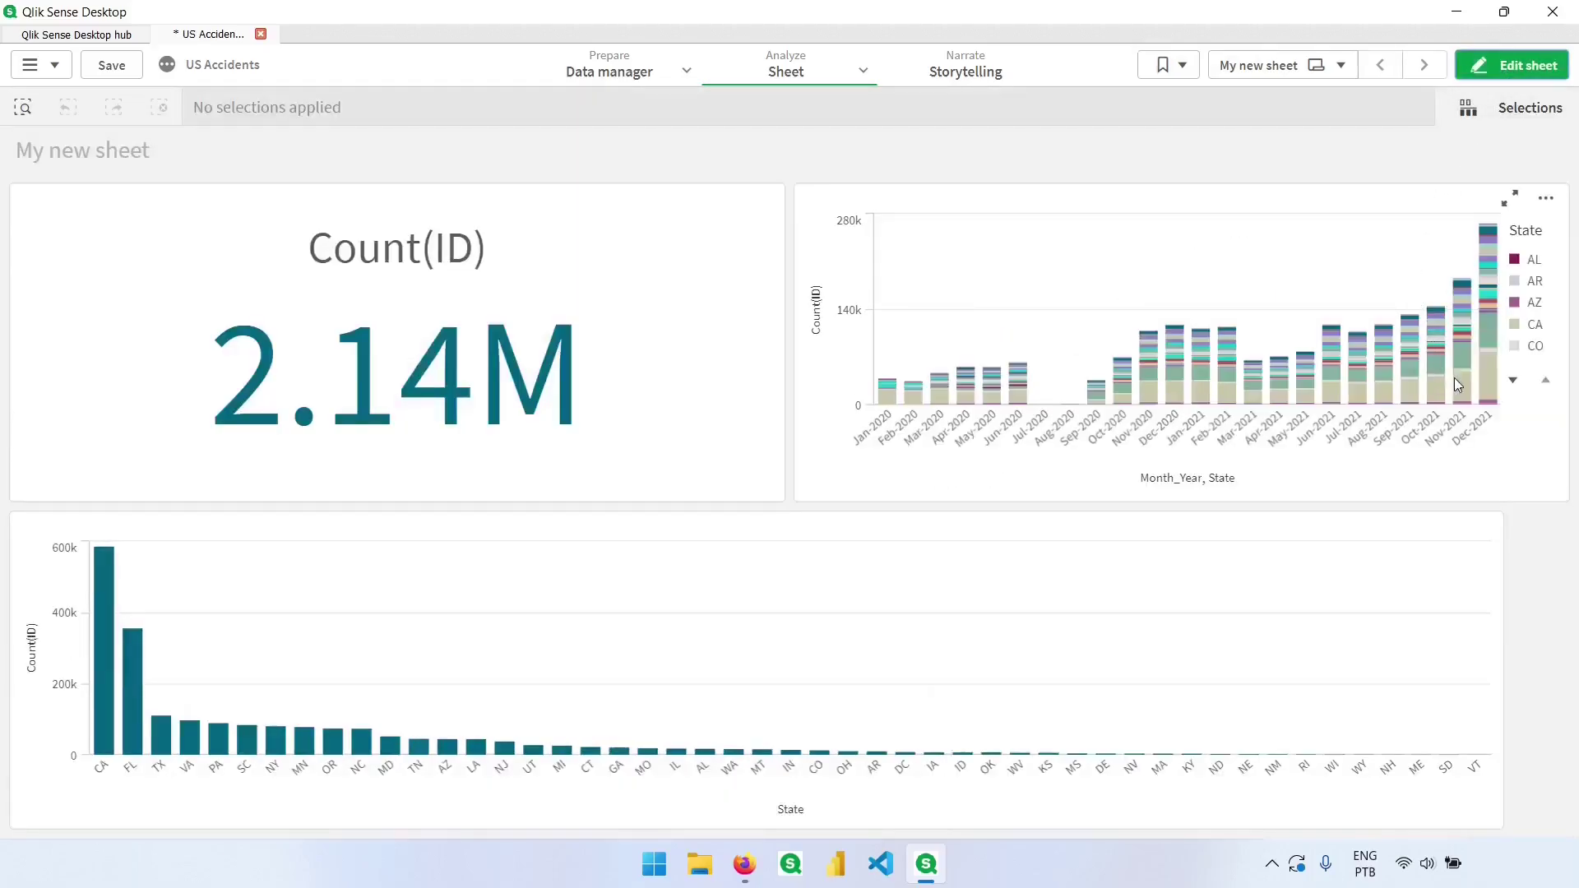
{"action": "mouse_move", "coordinate": [1490, 378]}
{"action": "mouse_move", "coordinate": [1490, 332]}
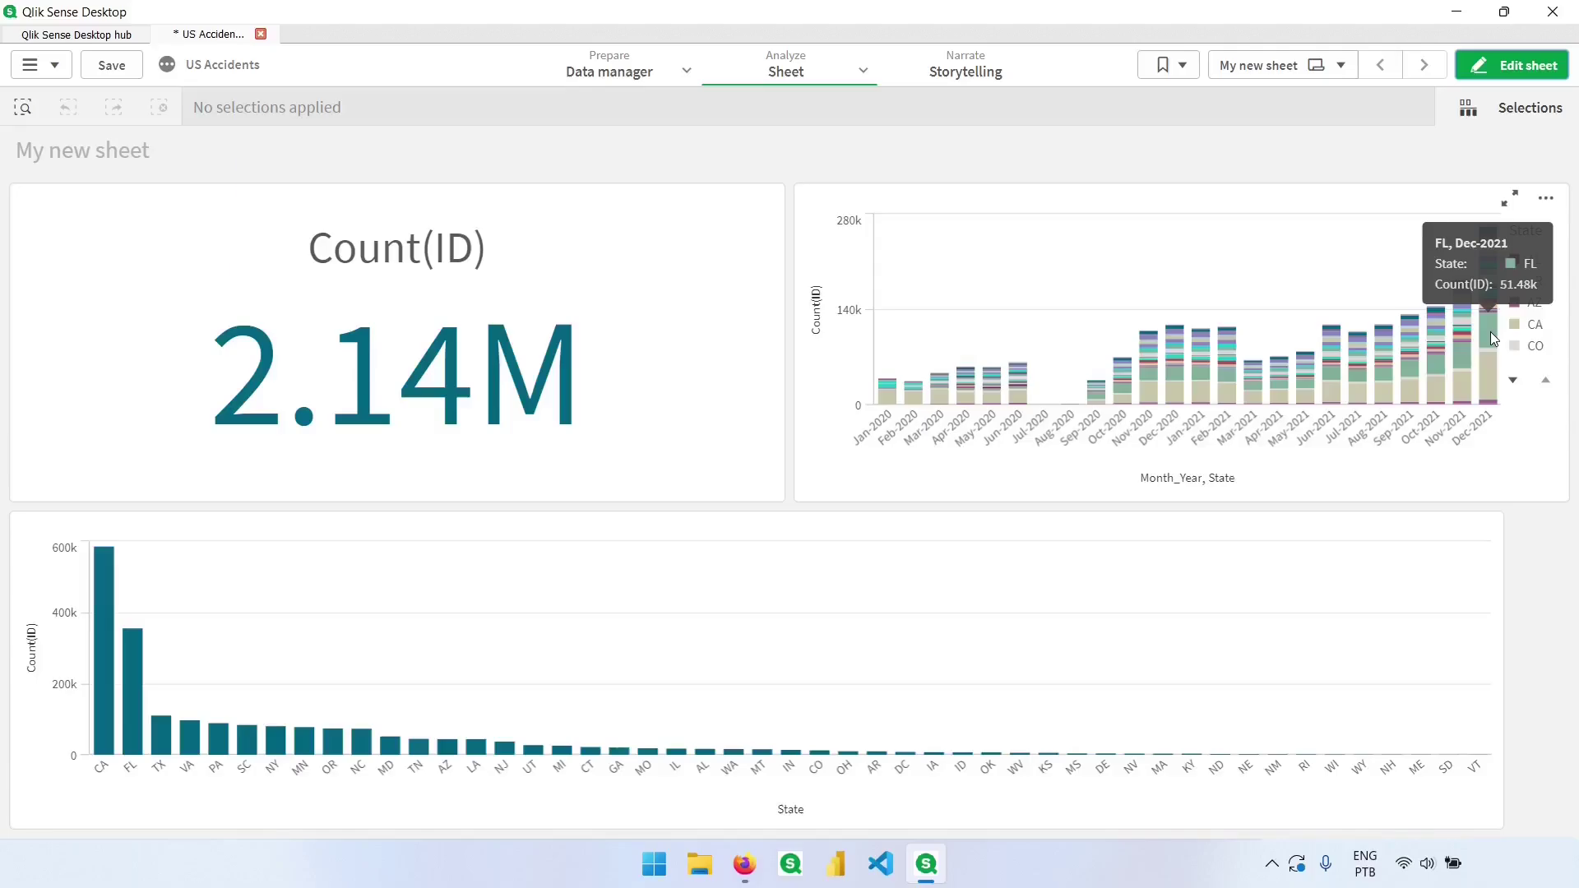
- In the monthly chart's Sorting settings, move State ahead of Count(ID)
{"action": "left_click", "coordinate": [1505, 67]}
{"action": "left_click", "coordinate": [1473, 203]}
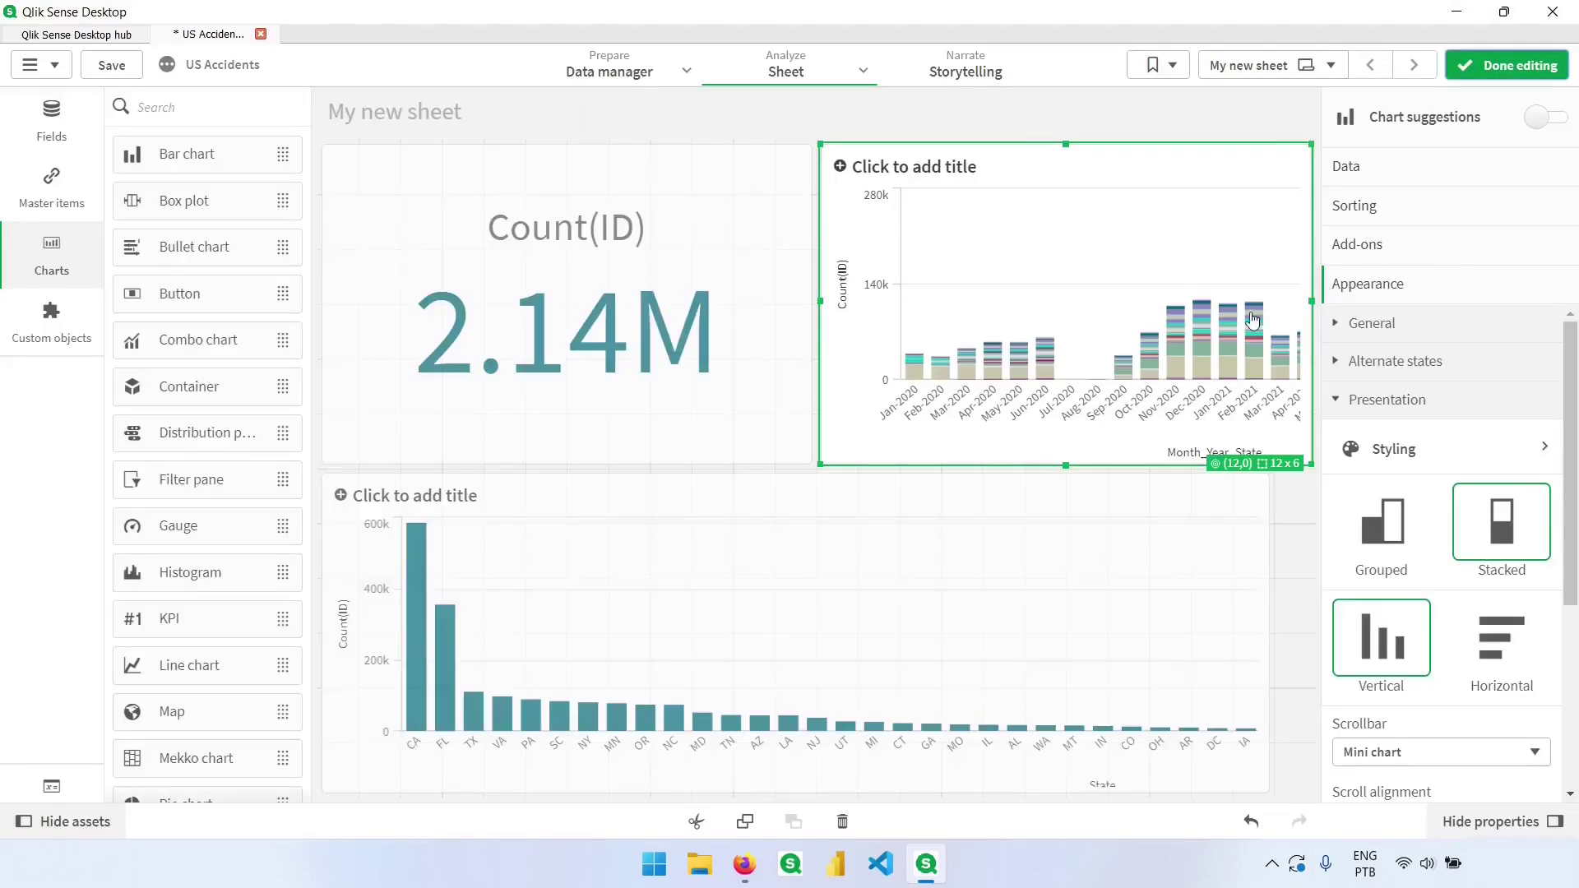
{"action": "left_click", "coordinate": [1376, 213]}
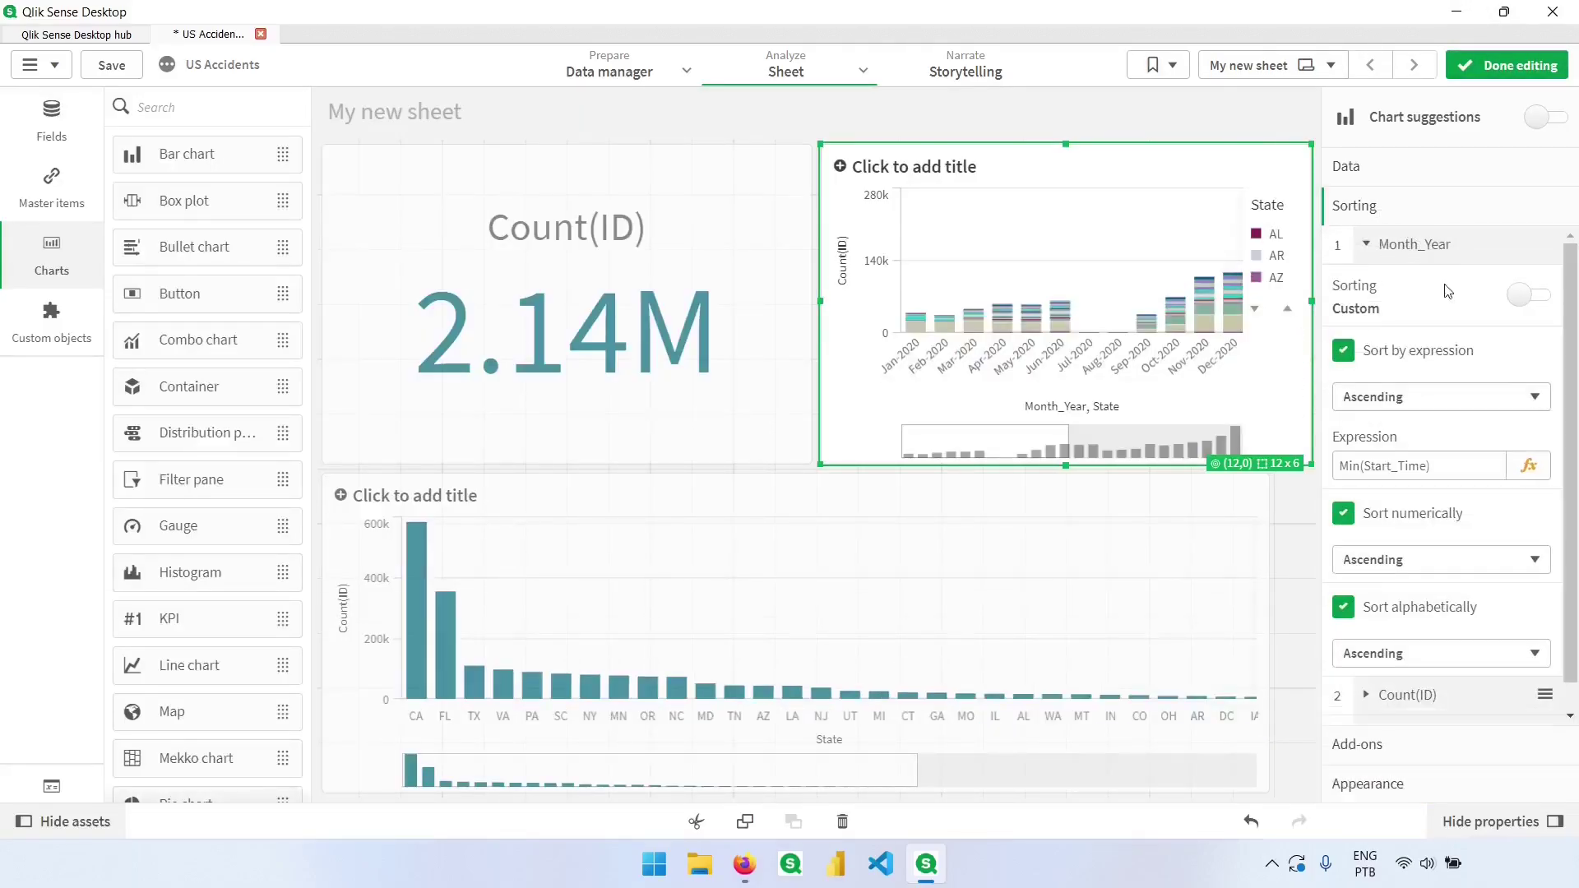
{"action": "left_click", "coordinate": [1390, 249]}
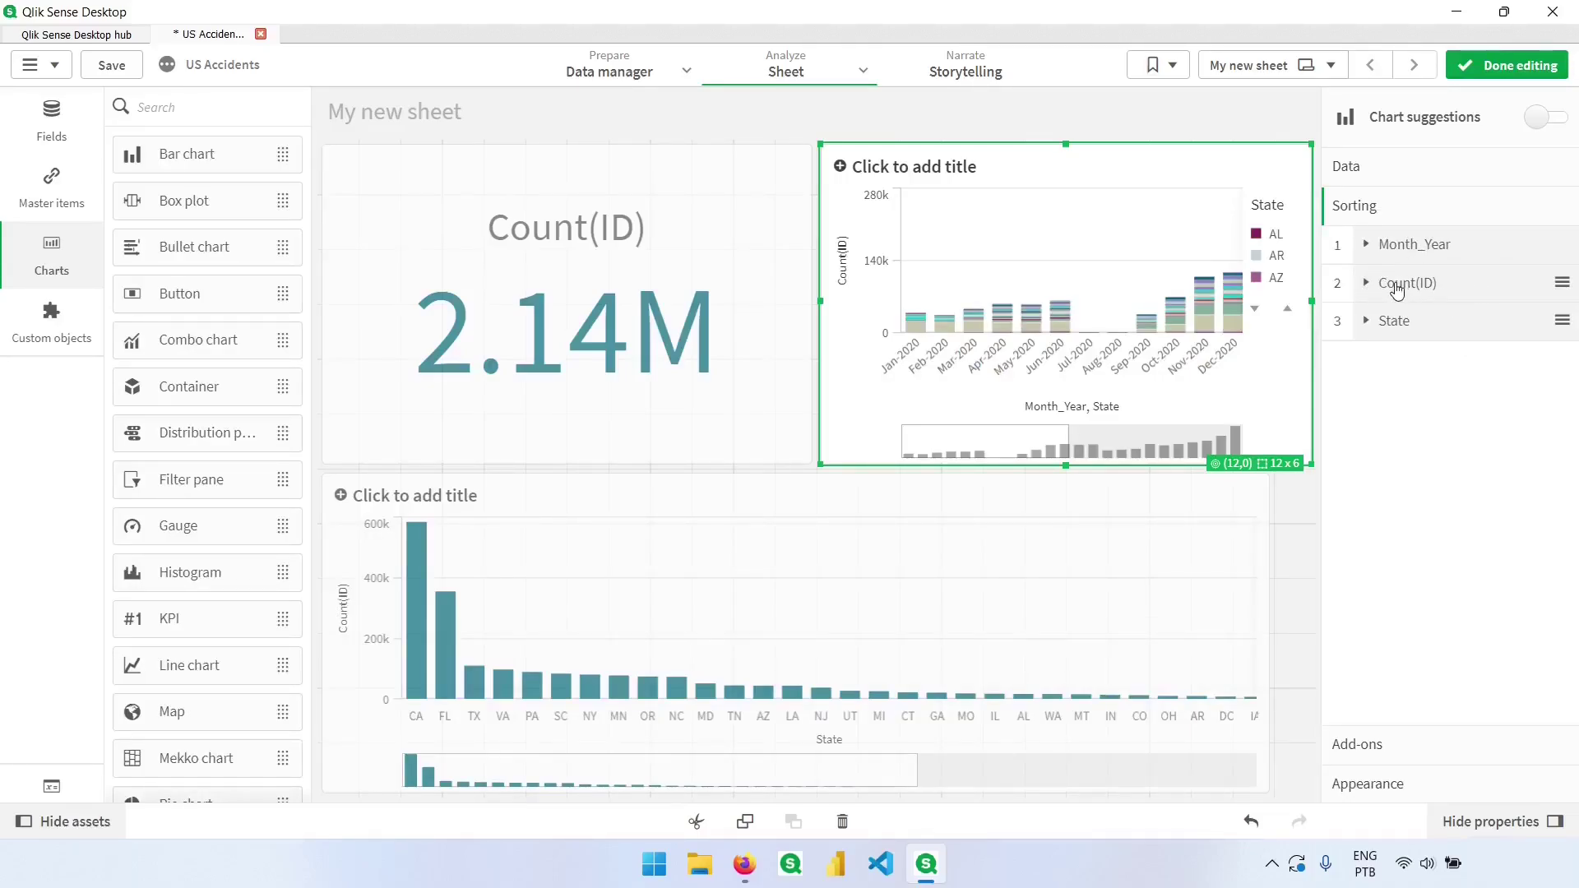
{"action": "left_click_drag", "start_coordinate": [1392, 282], "coordinate": [1387, 346]}
- Turn off Auto sorting for State and sort it by the expression Count(ID)
{"action": "left_click", "coordinate": [1391, 289]}
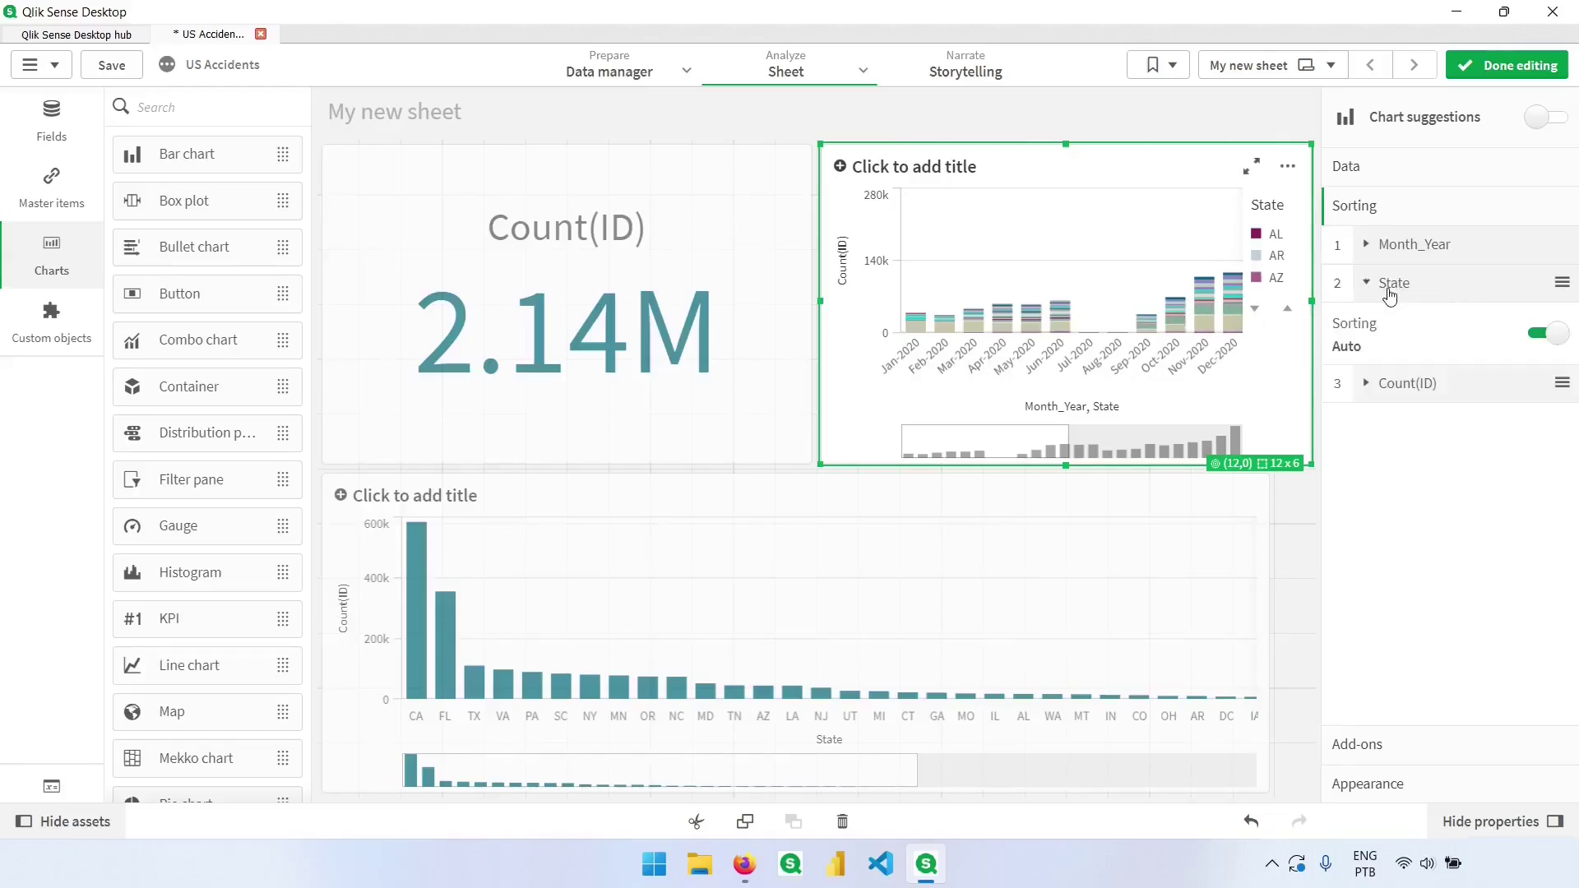
{"action": "left_click", "coordinate": [1534, 337]}
{"action": "left_click", "coordinate": [1416, 395]}
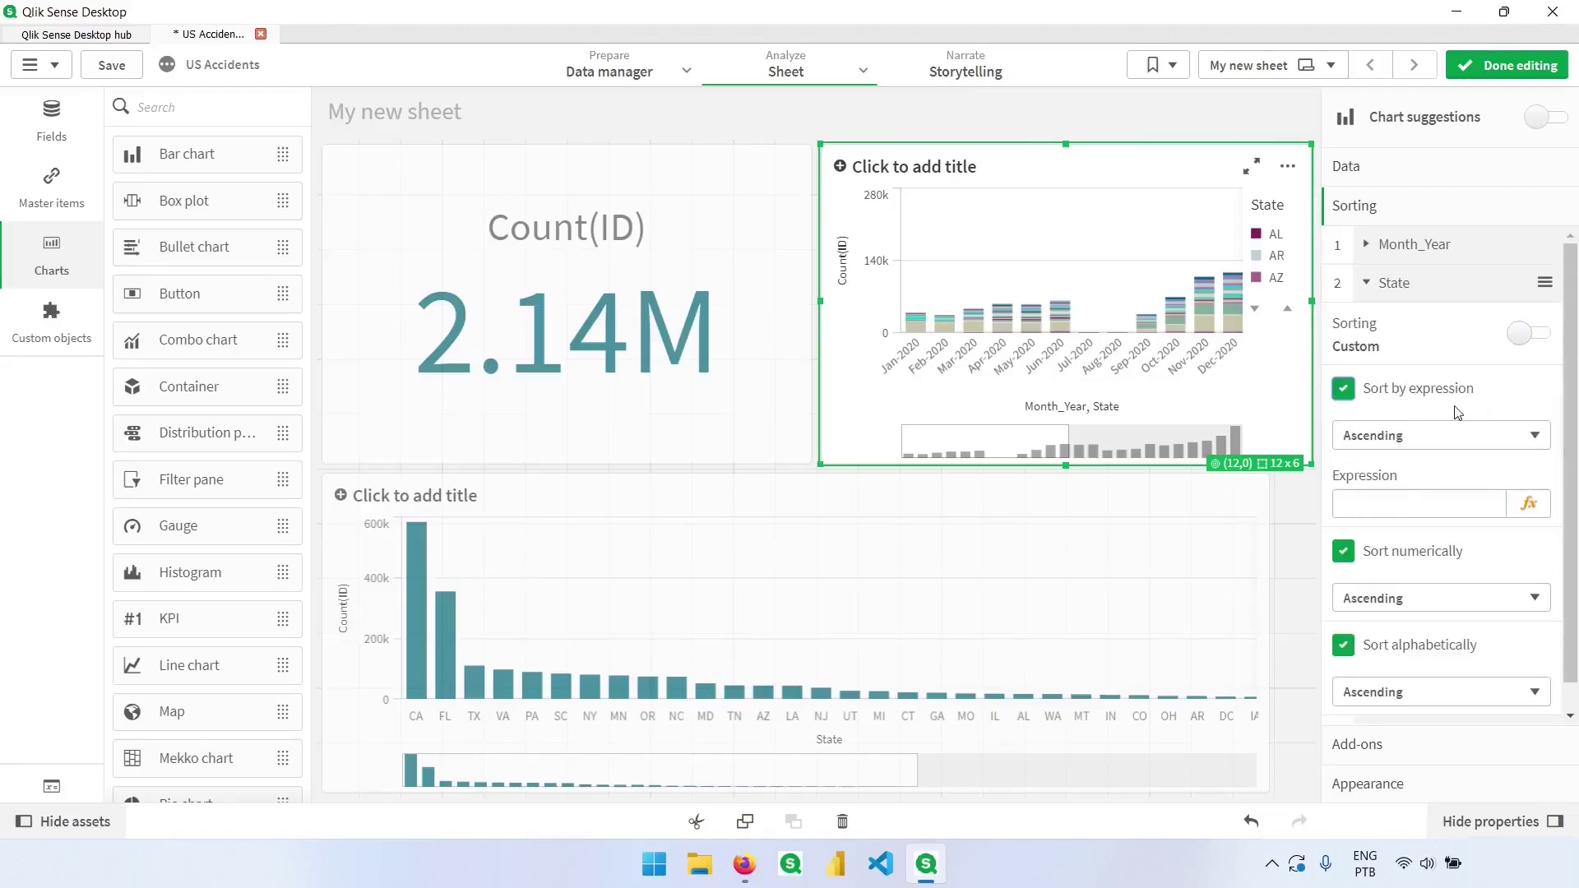
{"action": "left_click", "coordinate": [1427, 505]}
{"action": "type", "text": "Count(ID"}
{"action": "key", "text": "Tab"}
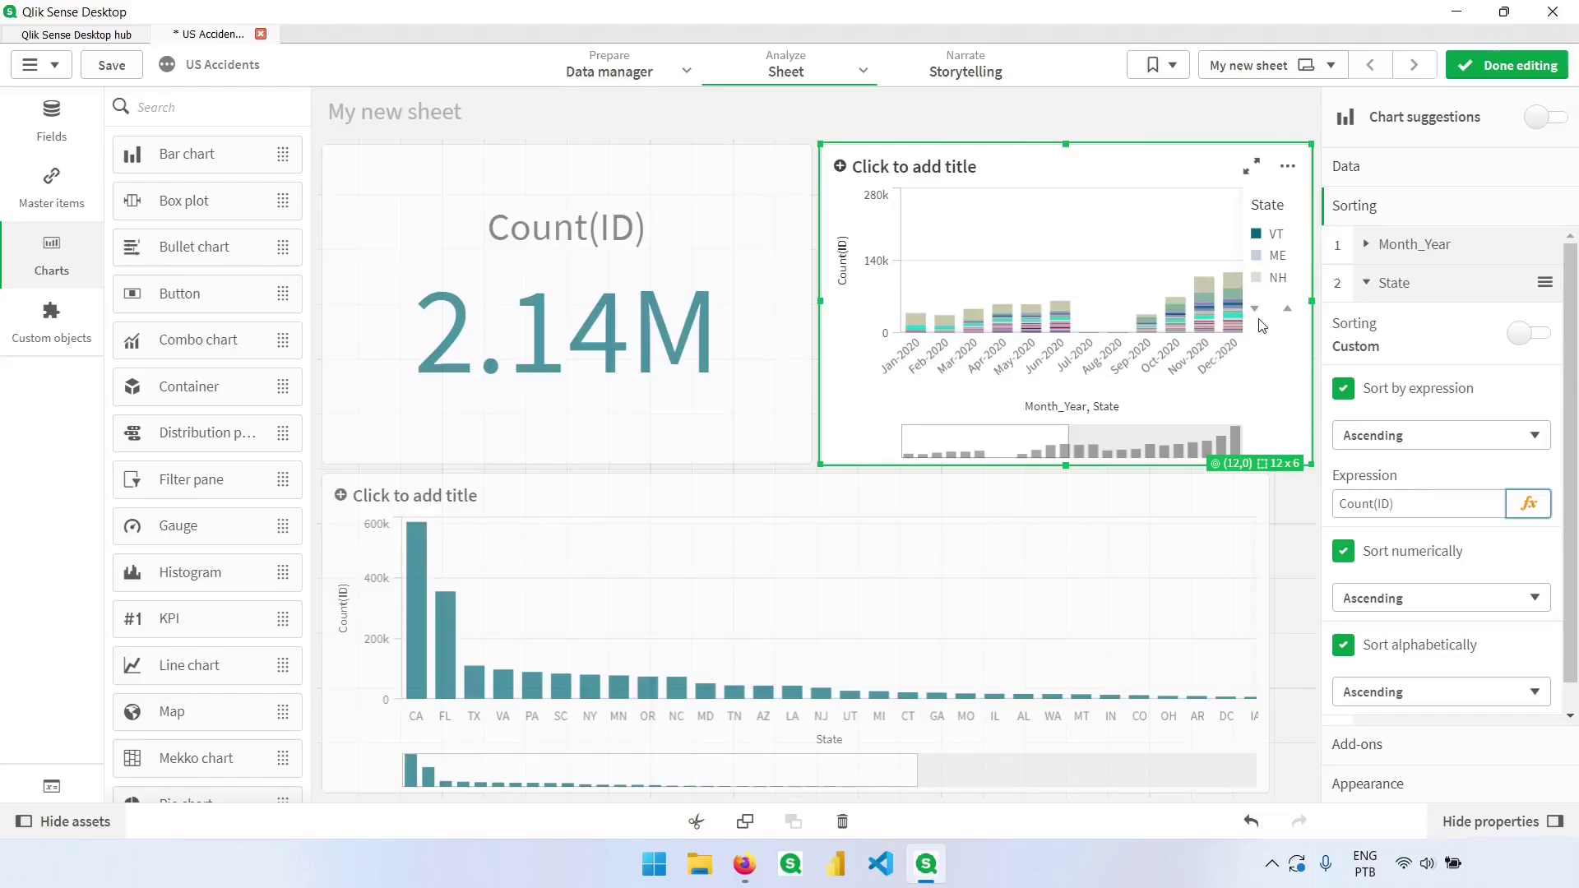
{"action": "left_click", "coordinate": [1379, 288]}
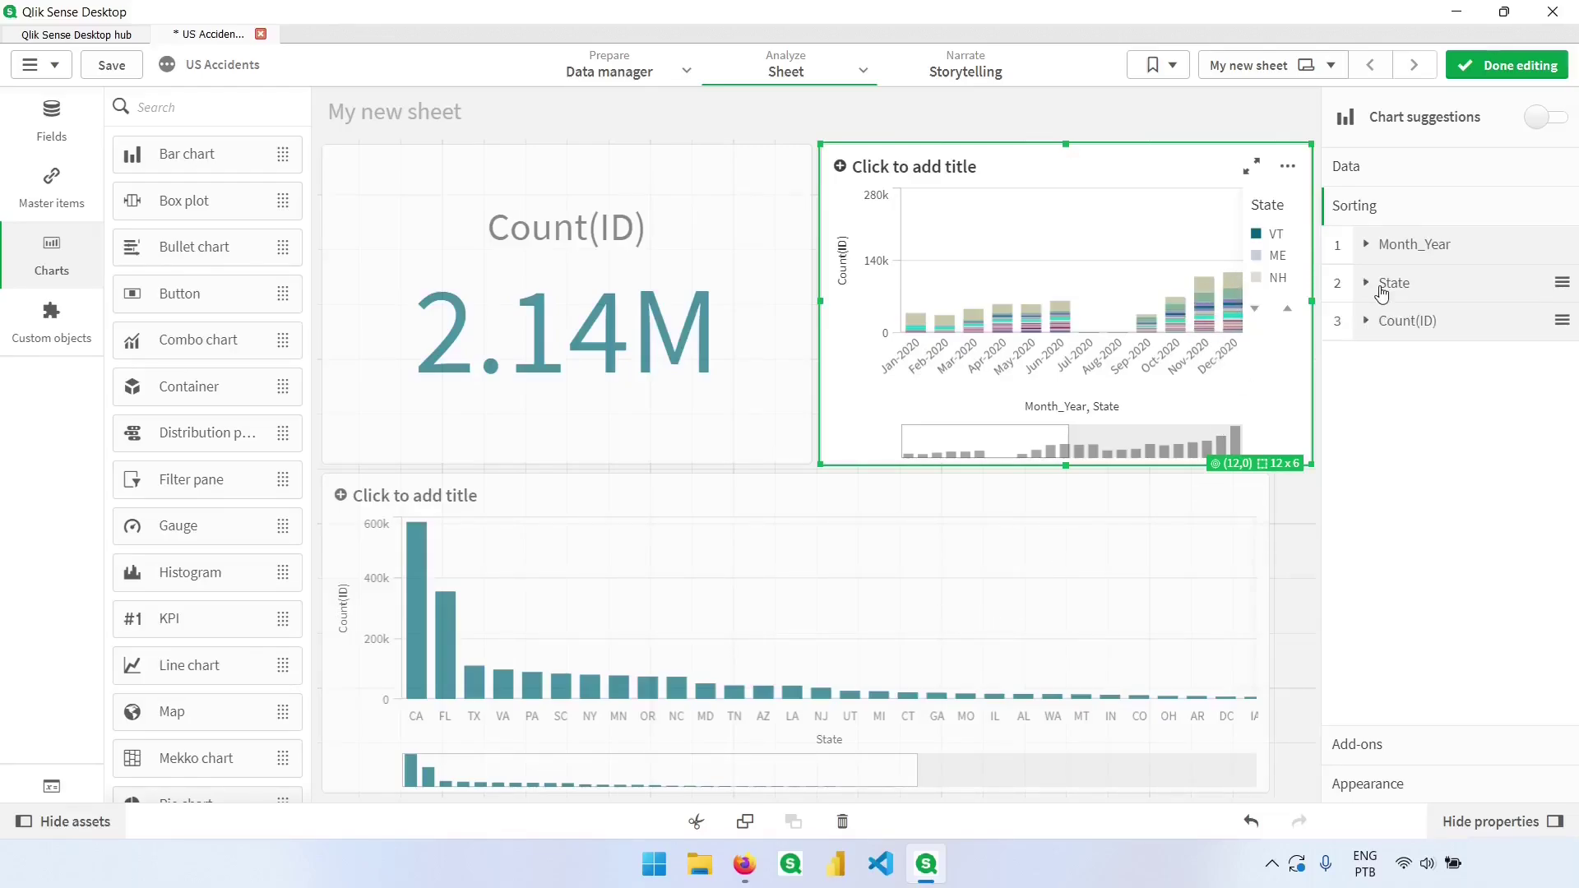
- Switch the monthly chart's colours from Auto to By dimension State with the 100 colors scheme
{"action": "left_click", "coordinate": [1368, 785]}
{"action": "left_click", "coordinate": [1386, 399]}
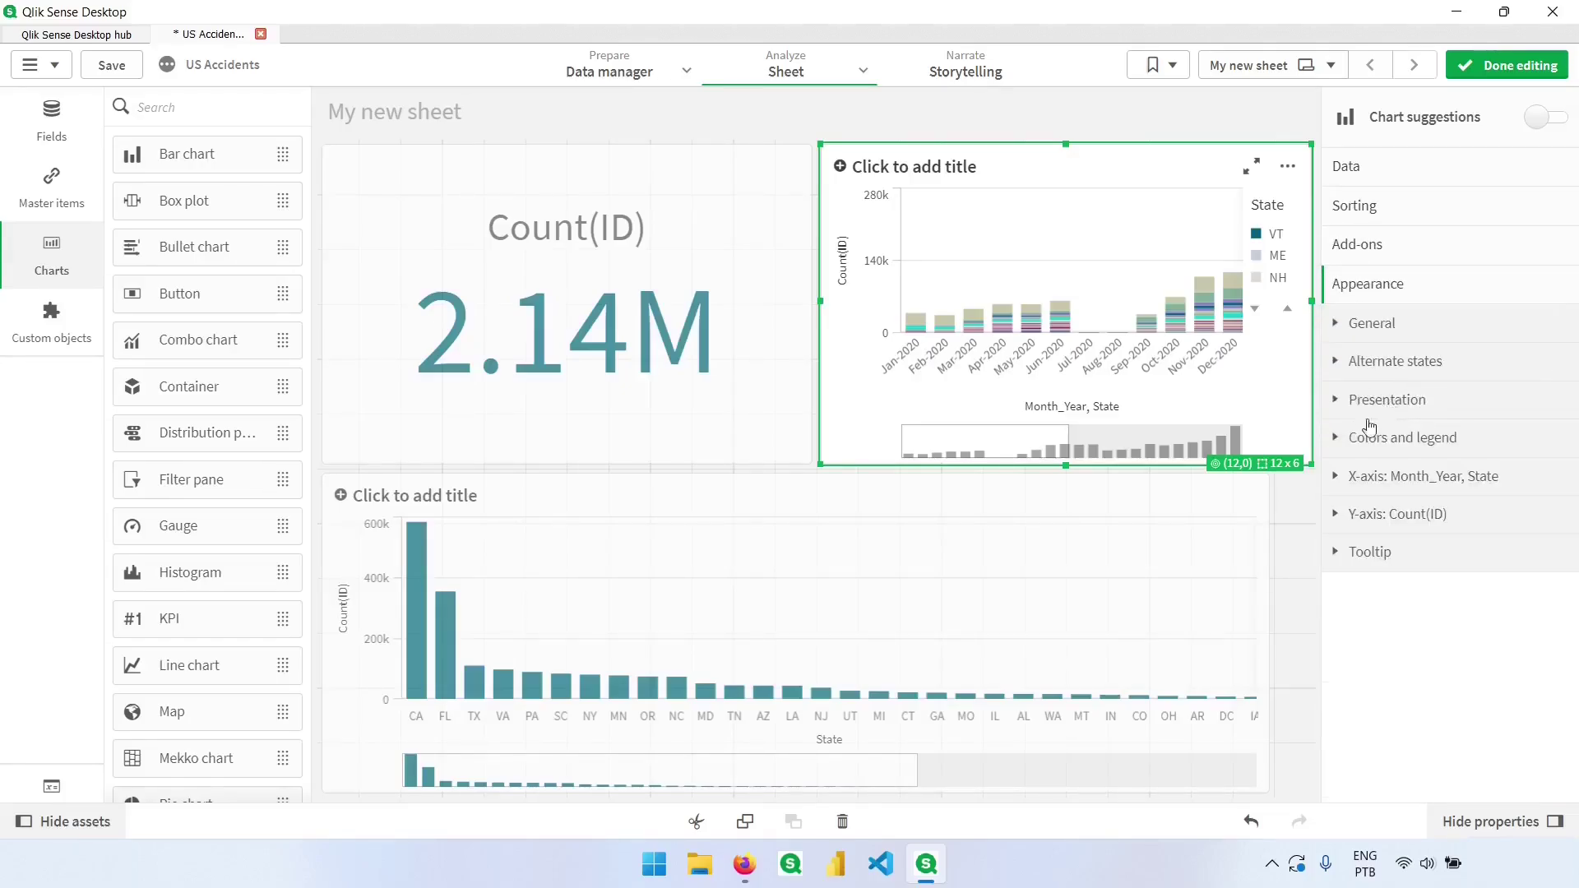
{"action": "left_click", "coordinate": [1351, 443]}
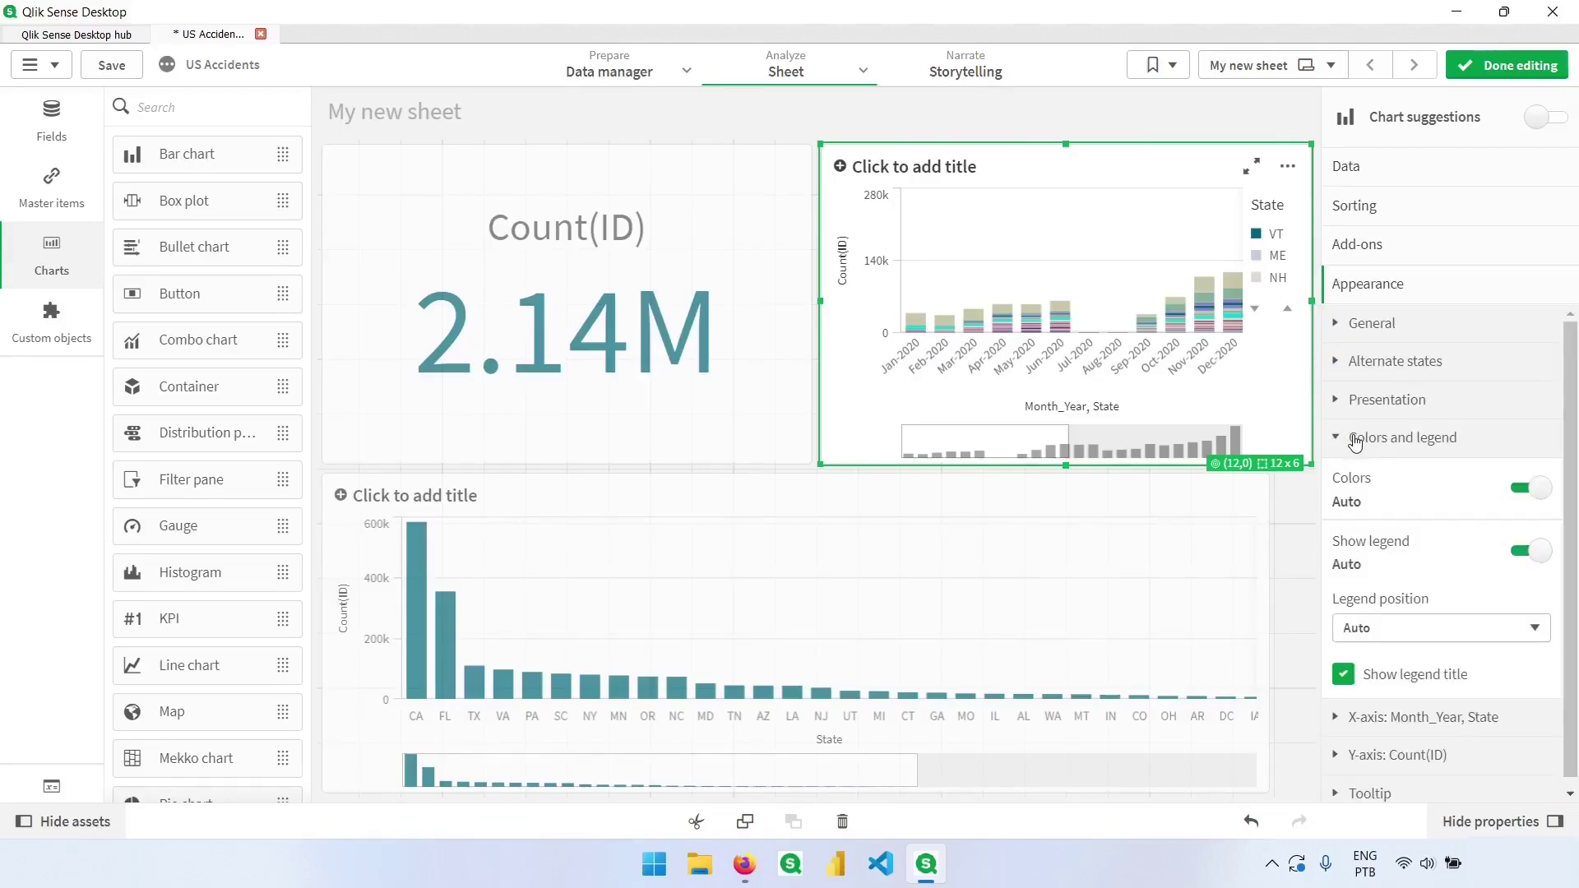
{"action": "left_click", "coordinate": [1523, 489]}
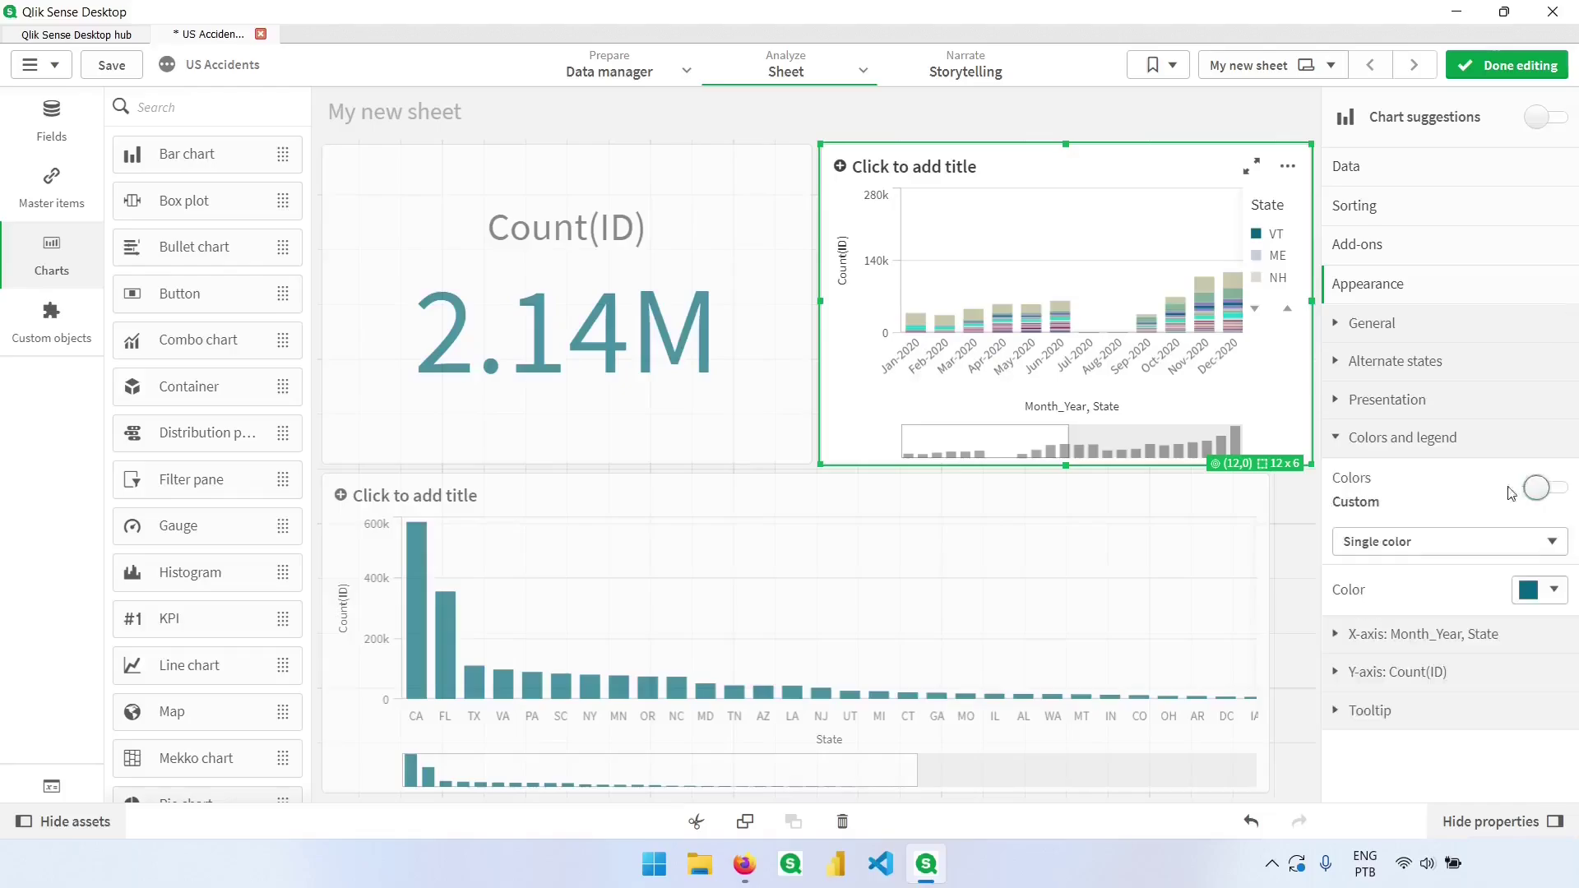
{"action": "left_click", "coordinate": [1411, 544]}
{"action": "left_click", "coordinate": [1423, 582]}
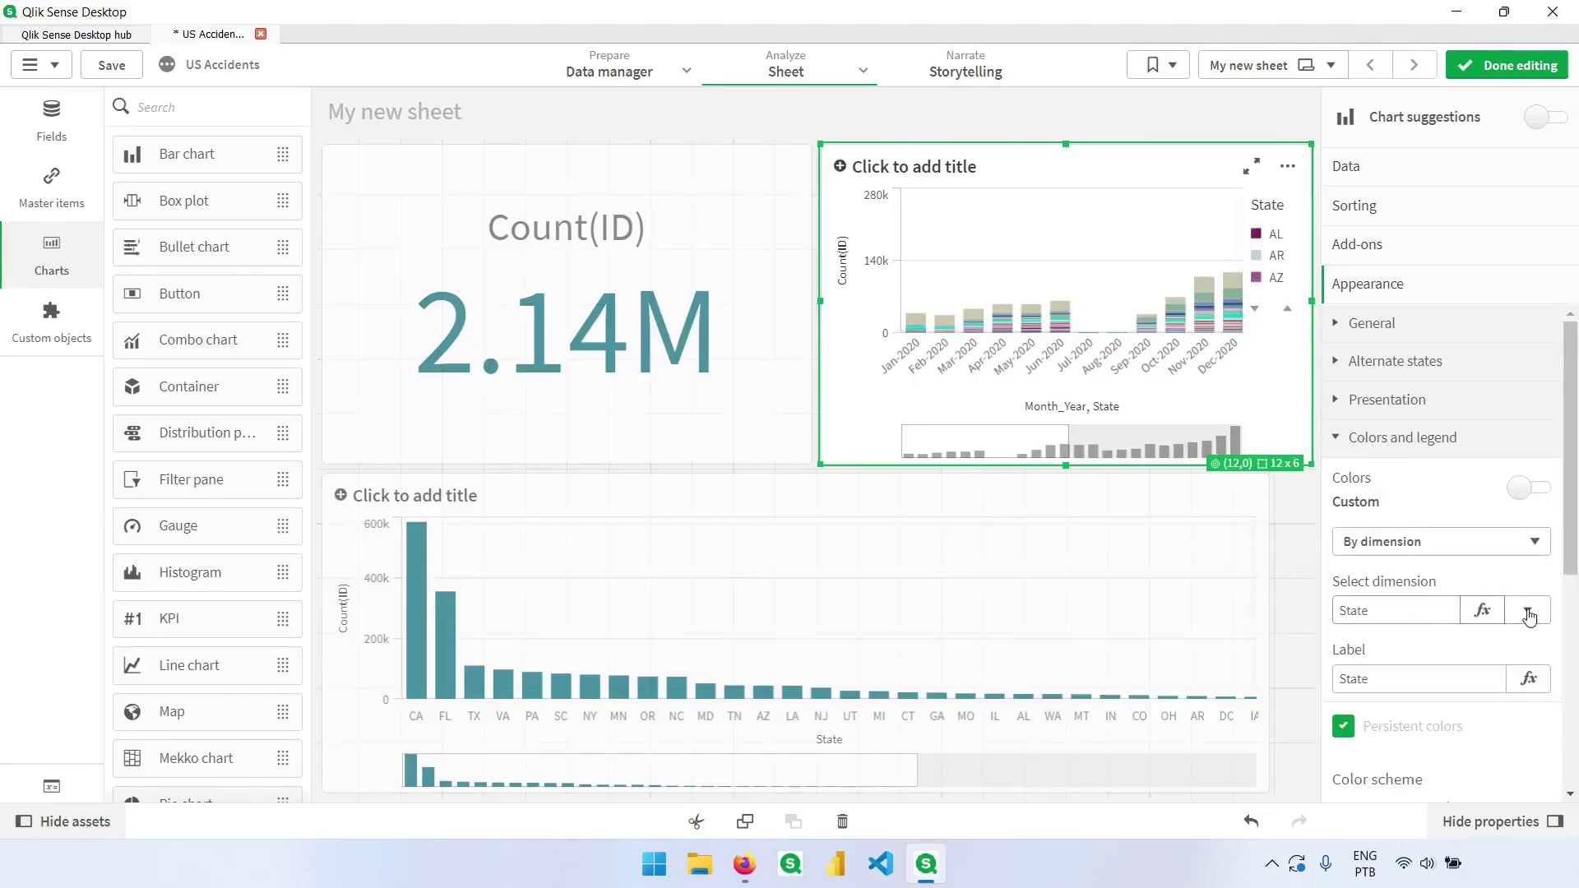
{"action": "scroll", "coordinate": [1394, 570], "scroll_direction": "down", "scroll_amount": 2}
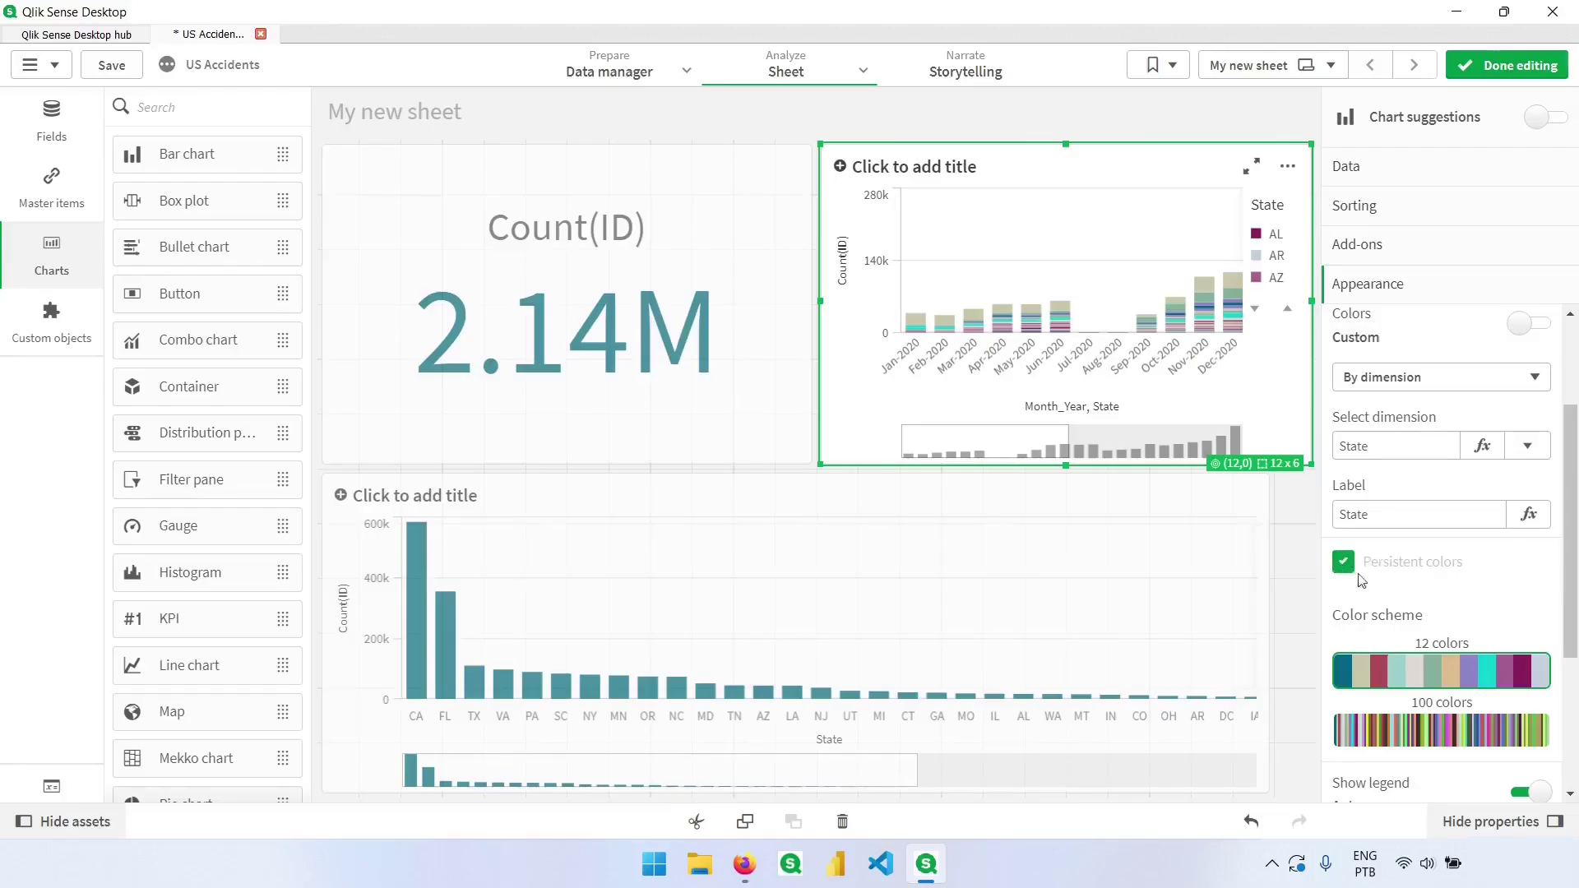
{"action": "left_click", "coordinate": [1438, 740]}
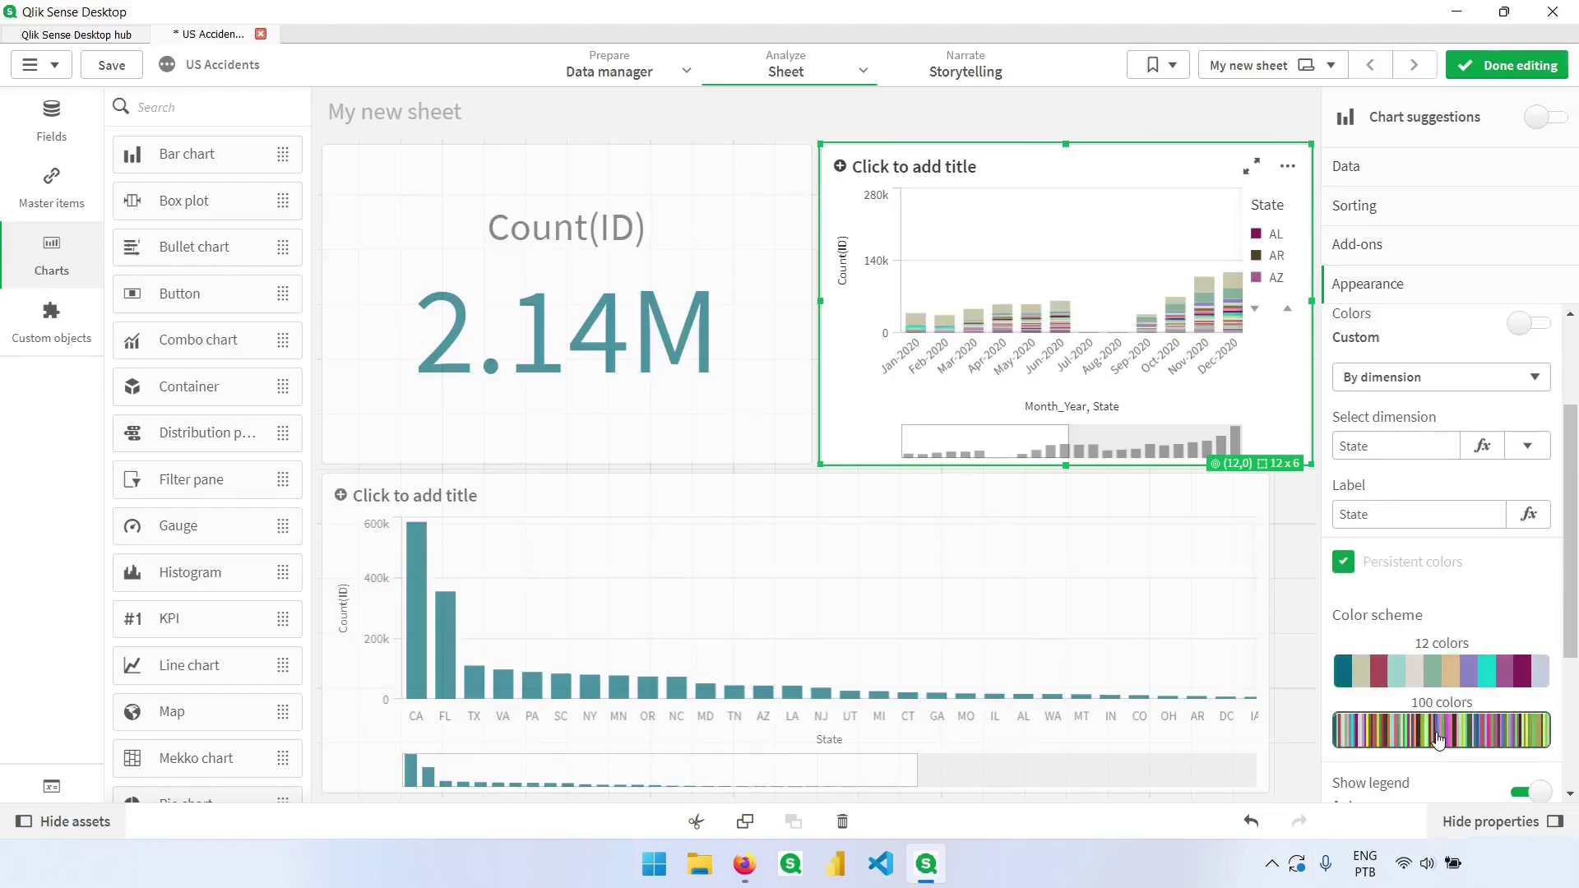
- Colour the State bar chart by State with Persistent colors and 100 colors, then finish editing
{"action": "left_click", "coordinate": [995, 578]}
{"action": "left_click", "coordinate": [1546, 489]}
{"action": "left_click", "coordinate": [1402, 543]}
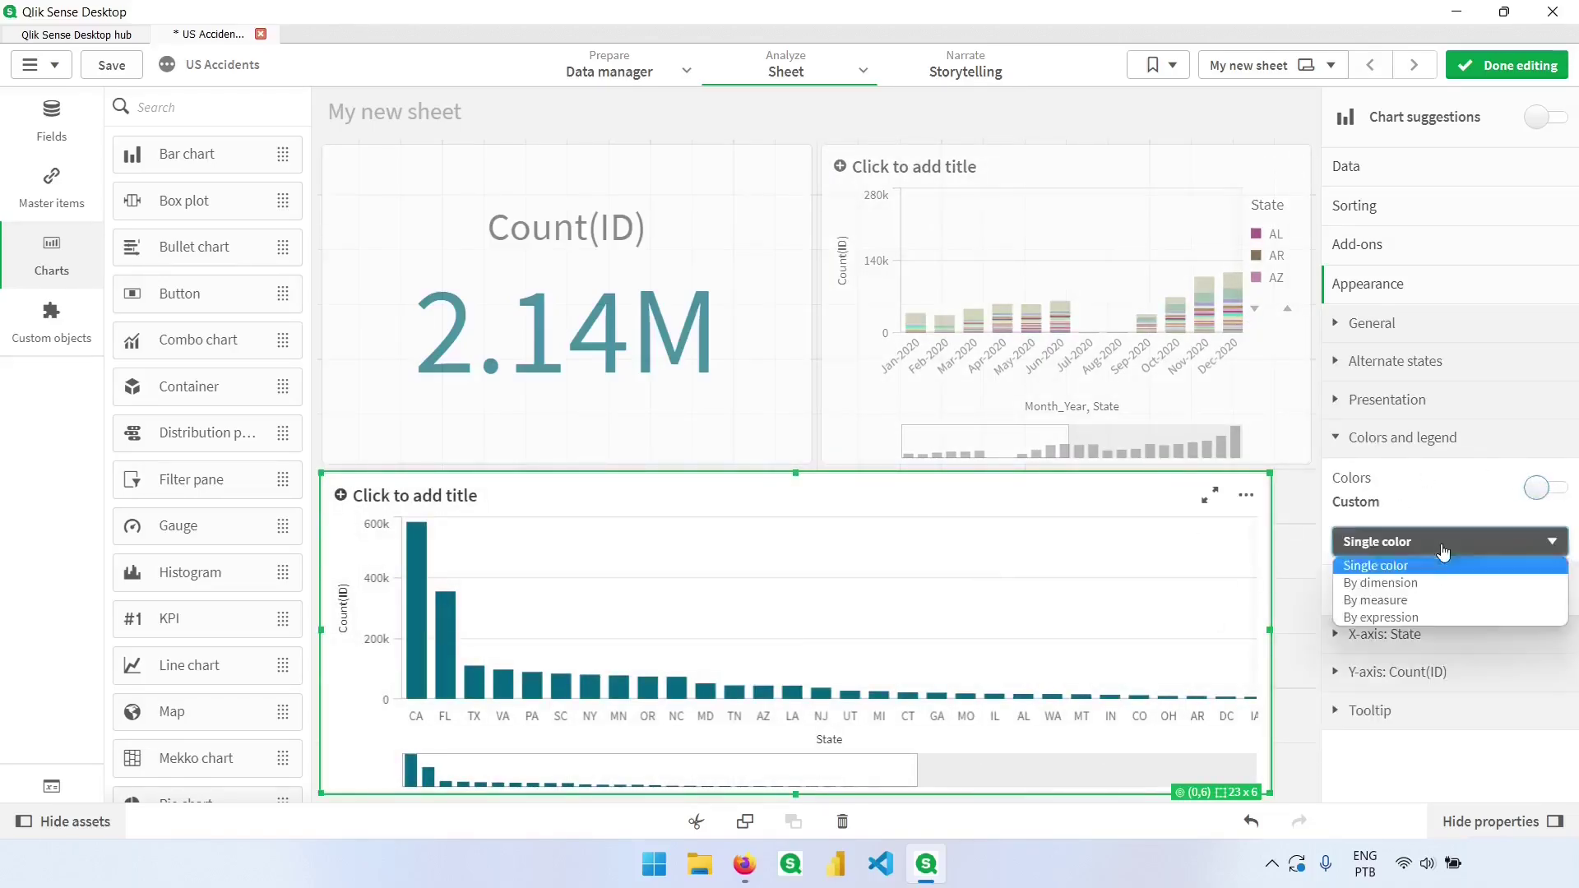
{"action": "left_click", "coordinate": [1417, 585]}
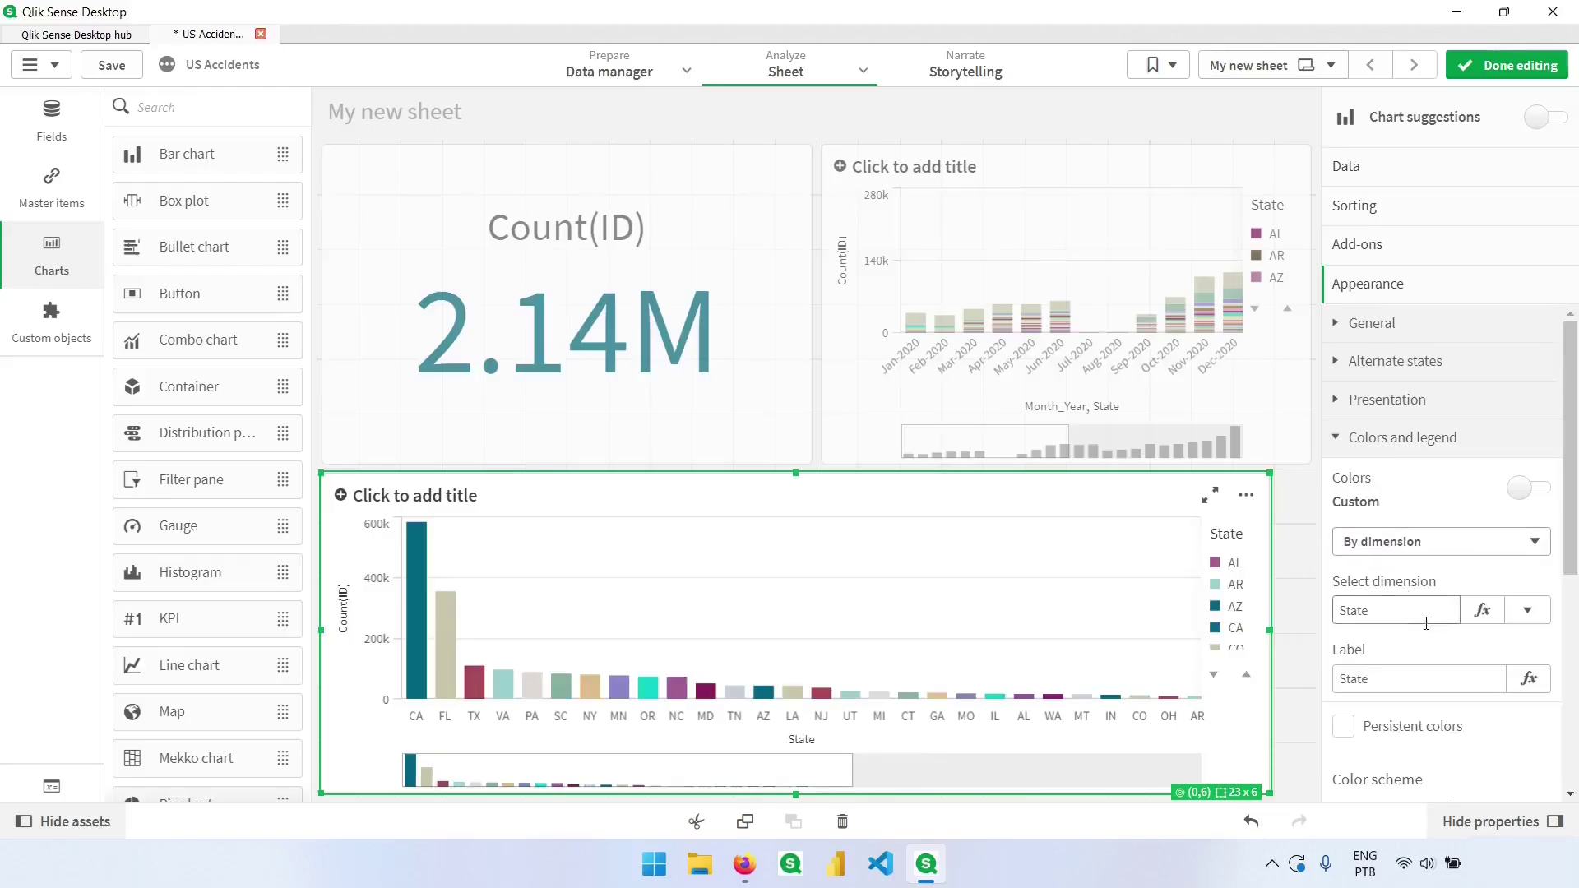
{"action": "scroll", "coordinate": [1375, 584], "scroll_direction": "down", "scroll_amount": 2}
{"action": "left_click", "coordinate": [1343, 564]}
{"action": "scroll", "coordinate": [1392, 587], "scroll_direction": "down", "scroll_amount": 2}
{"action": "left_click", "coordinate": [1426, 575]}
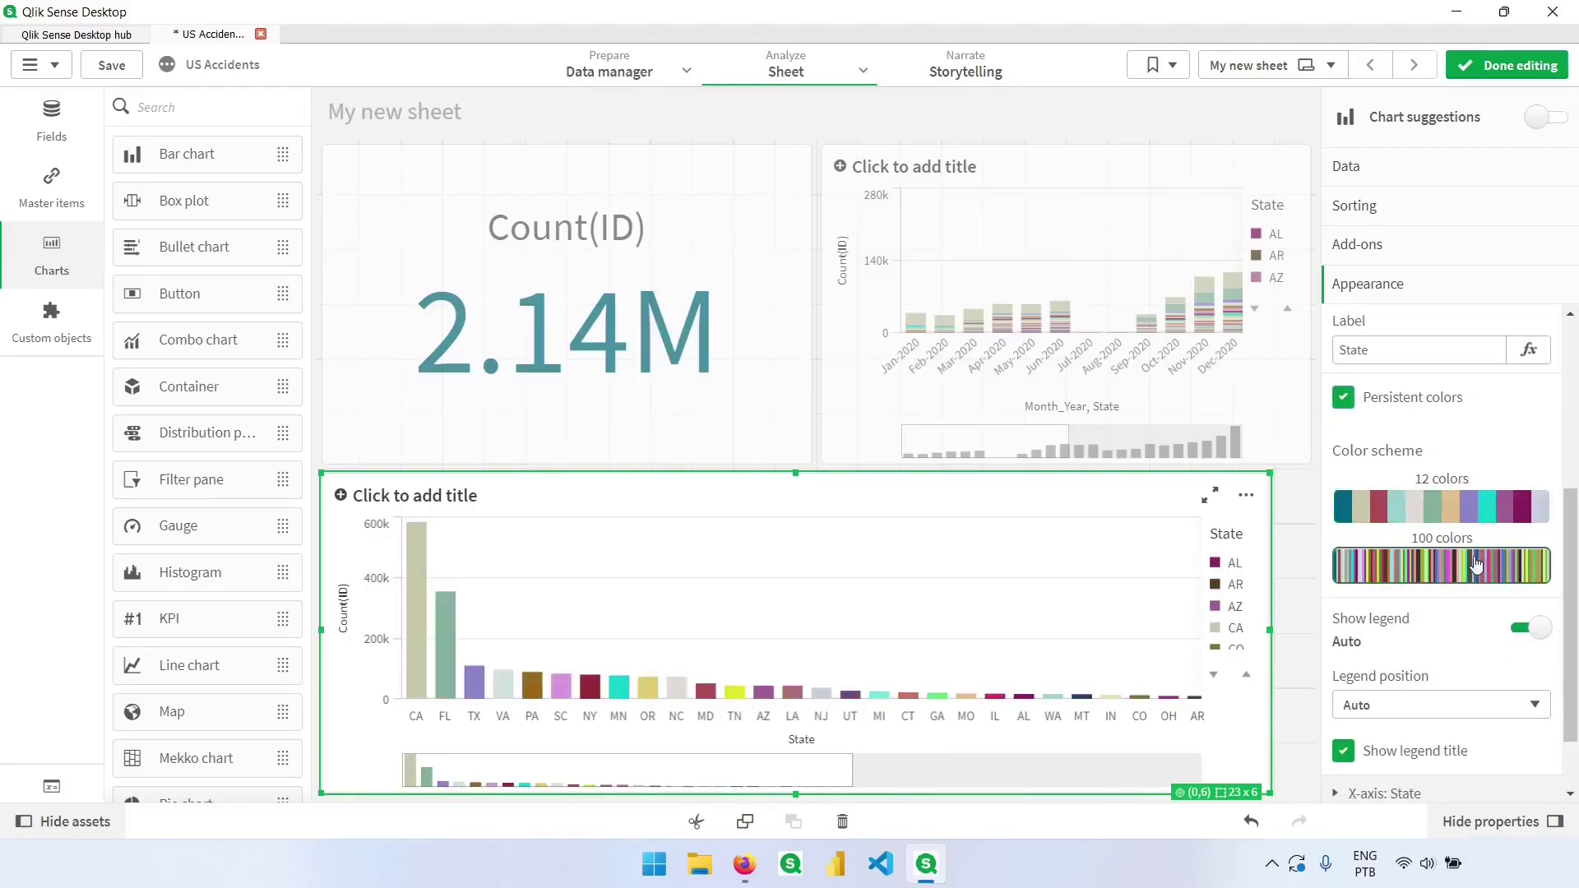
{"action": "left_click", "coordinate": [1507, 65]}
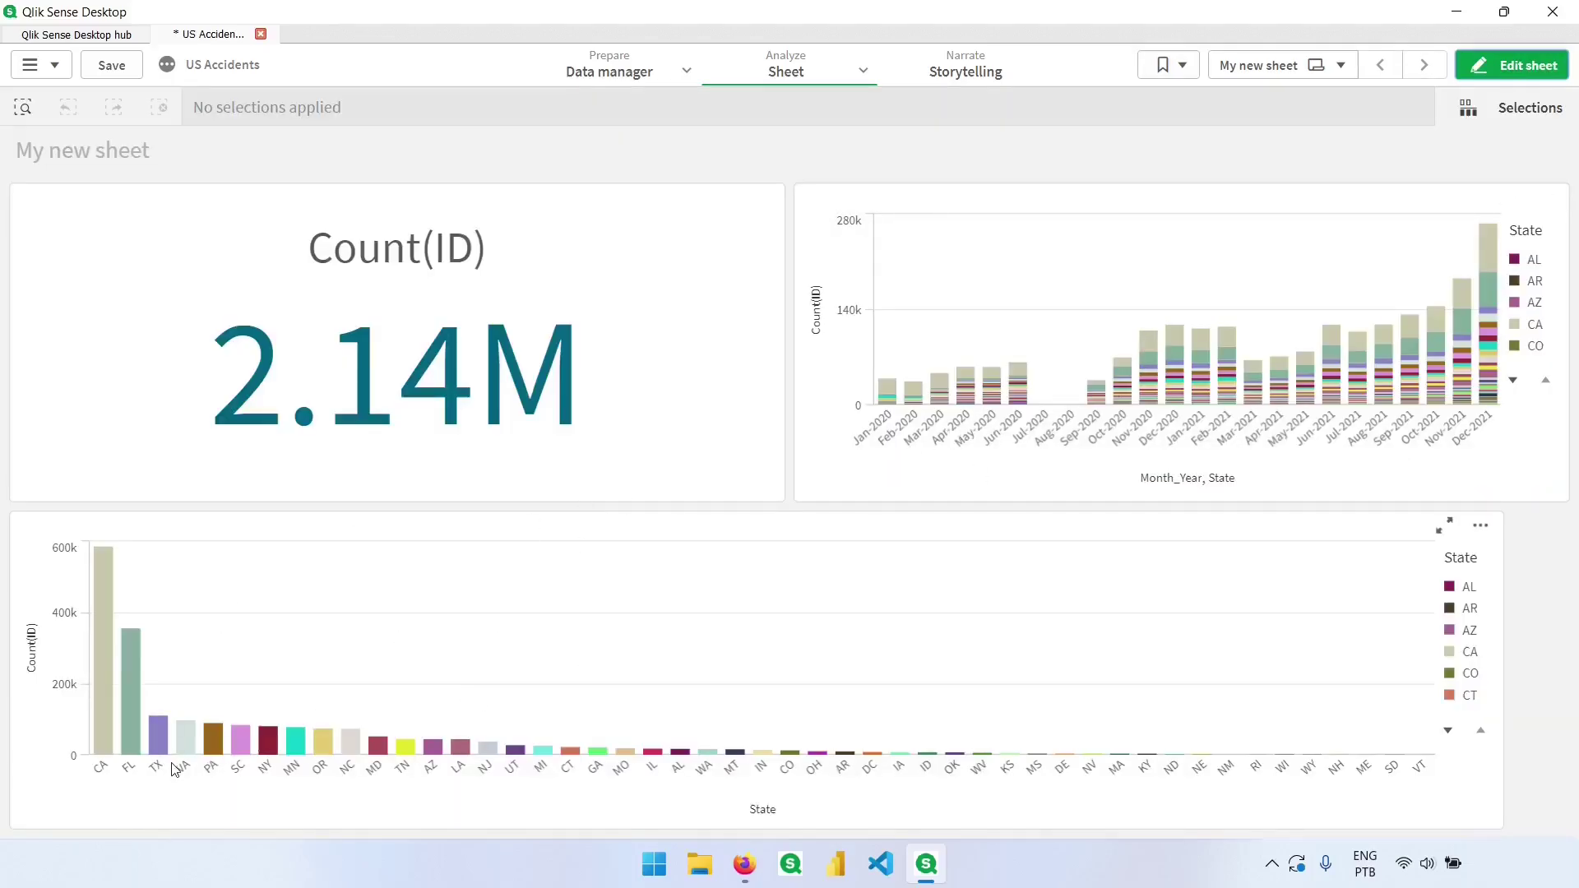
- Select CA, FL and TX, then filter to TX alone, and finally clear the State selection
{"action": "left_click_drag", "start_coordinate": [169, 768], "coordinate": [96, 765]}
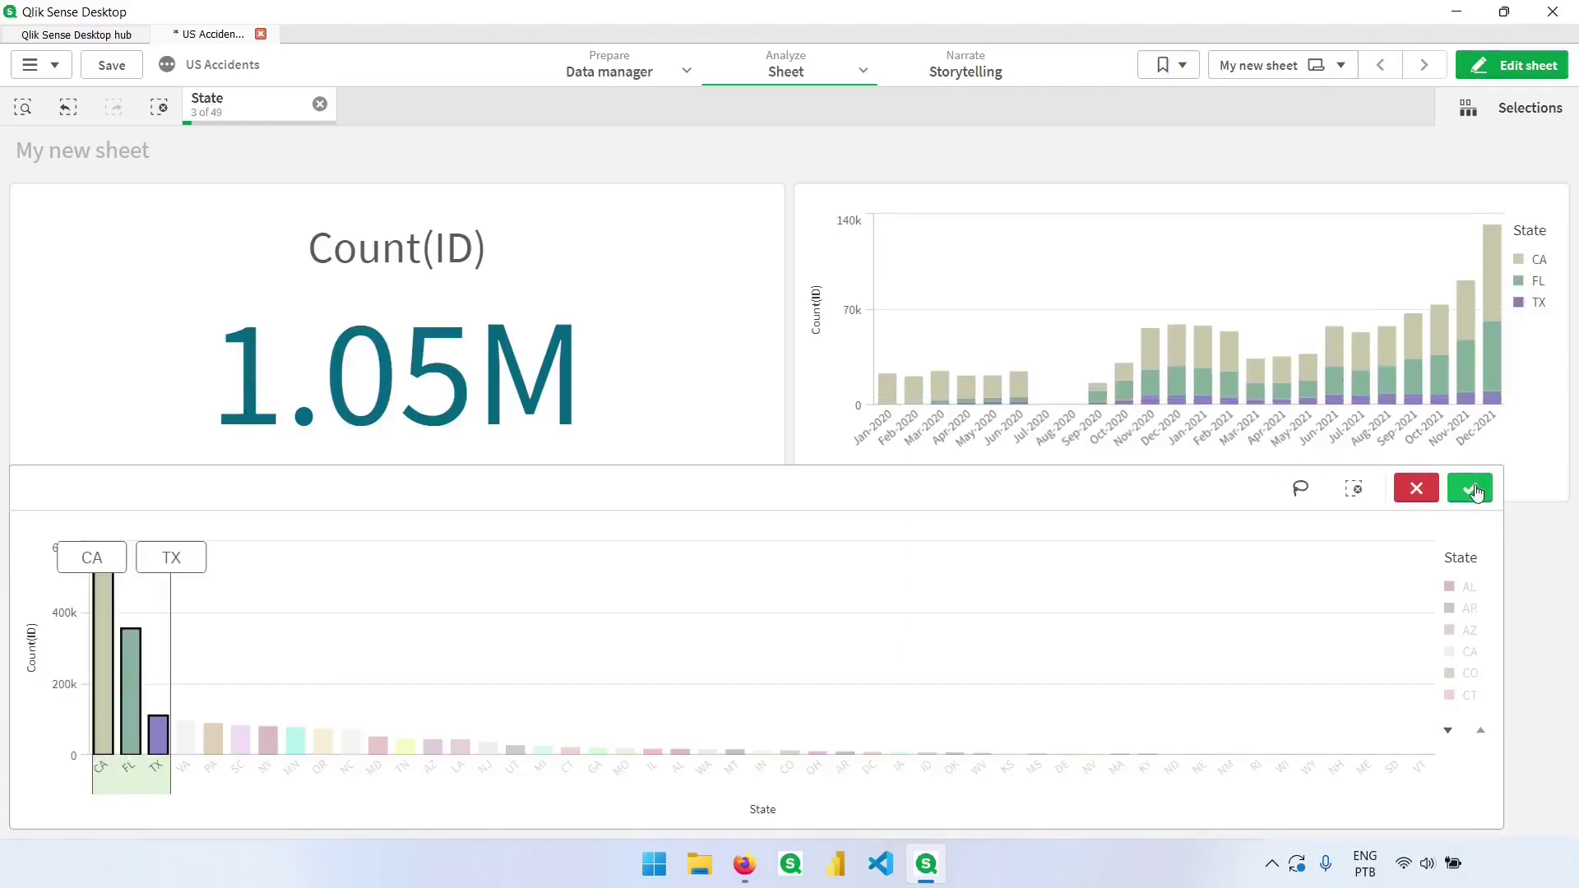
{"action": "left_click", "coordinate": [1470, 491]}
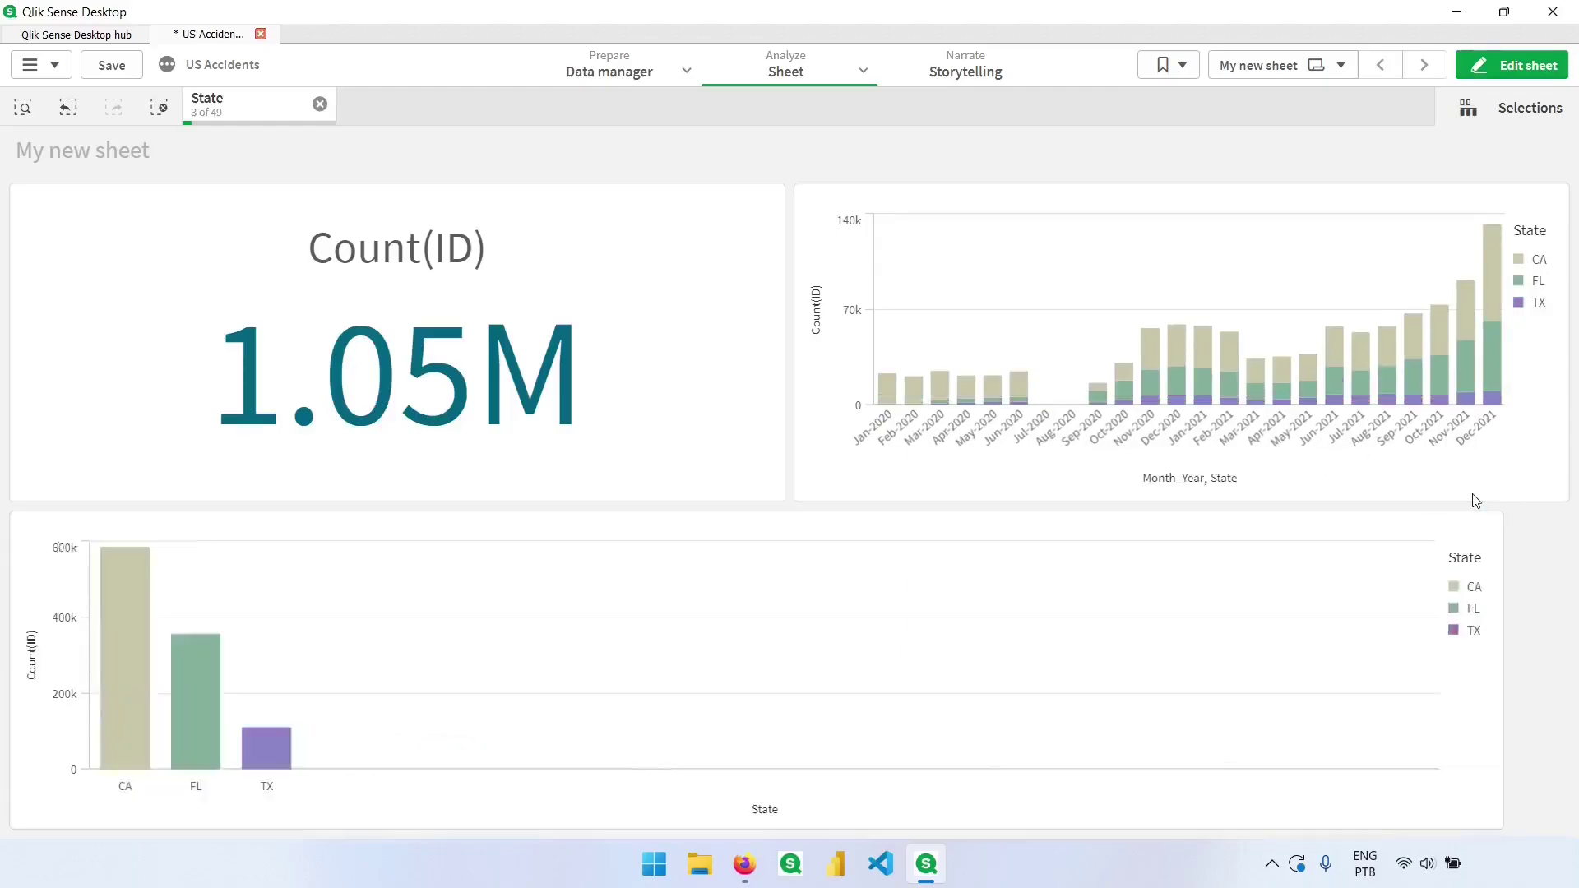
{"action": "left_click", "coordinate": [264, 752]}
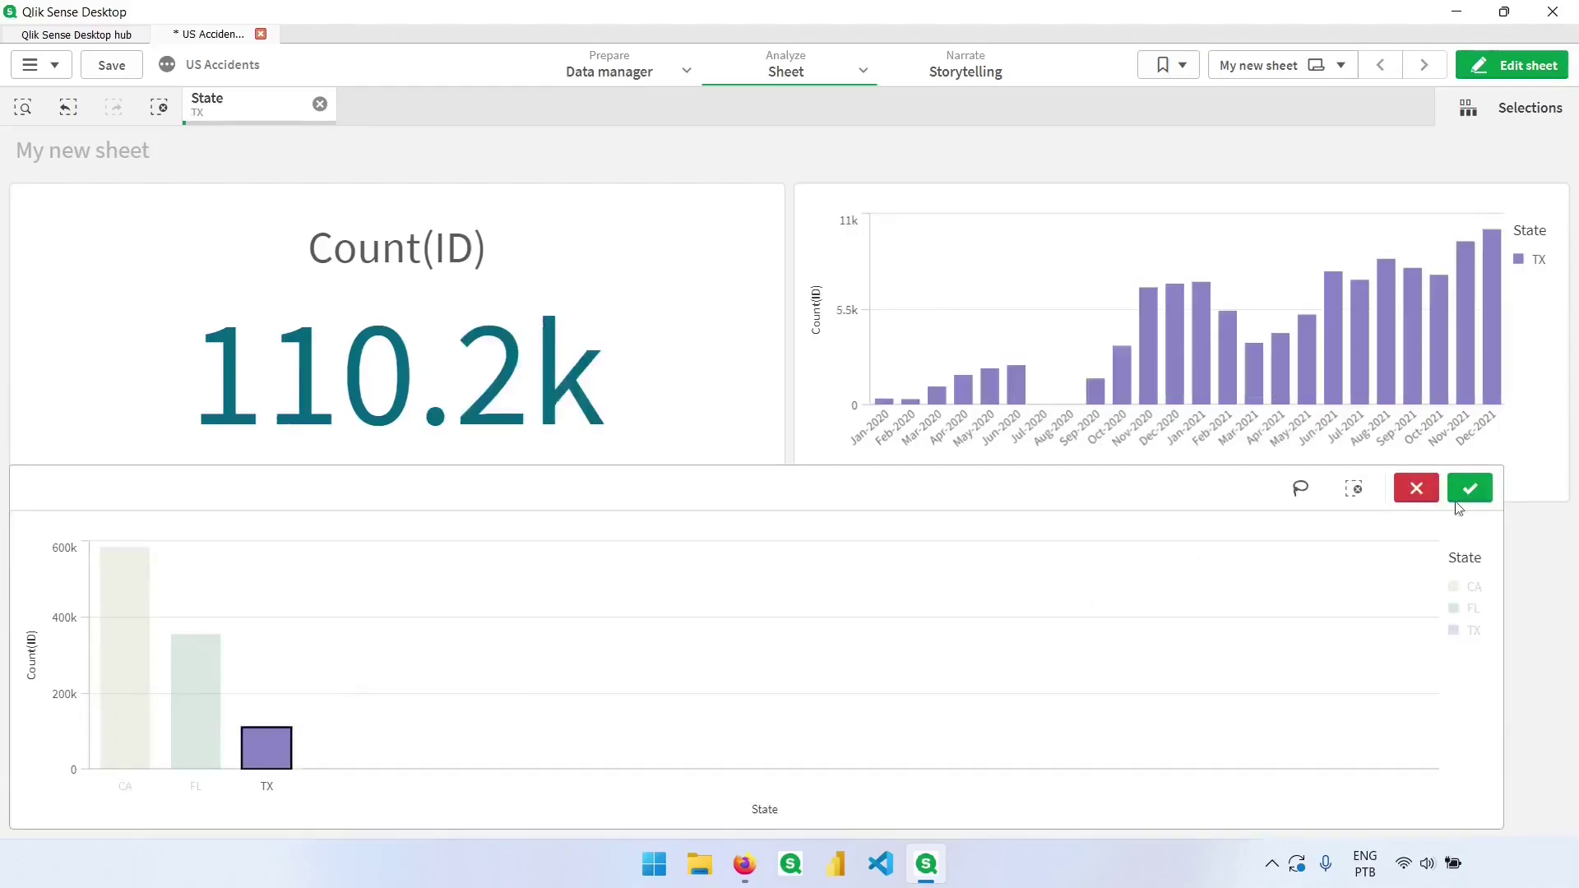
{"action": "left_click", "coordinate": [1478, 491]}
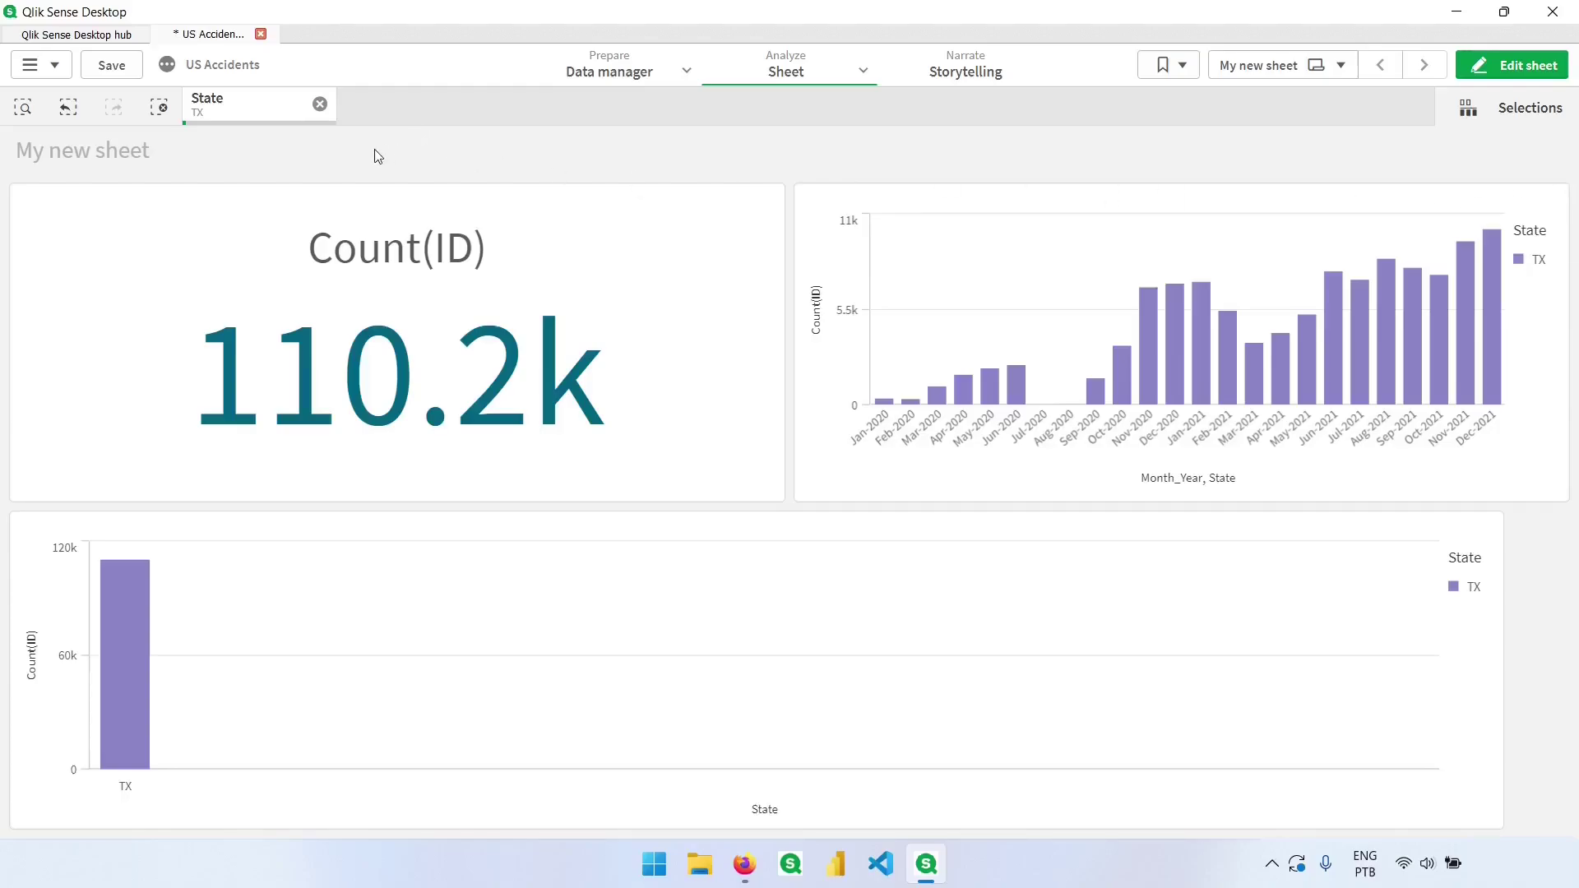
{"action": "left_click", "coordinate": [319, 105]}
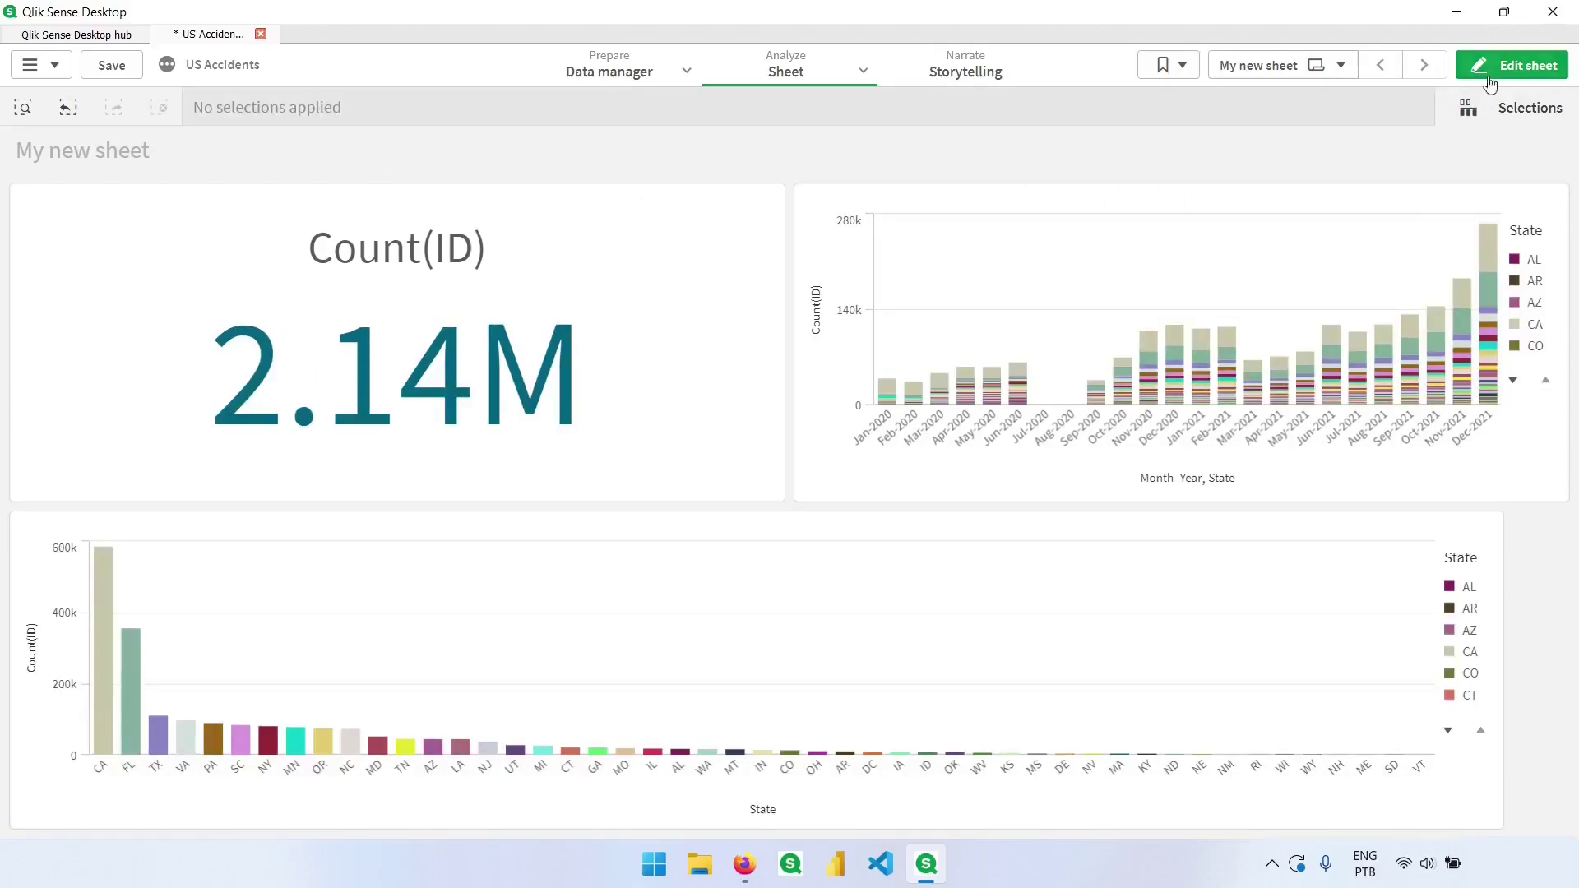
- Shrink the State chart to half width and paste a widened copy into the lower-right space
{"action": "left_click", "coordinate": [1510, 65]}
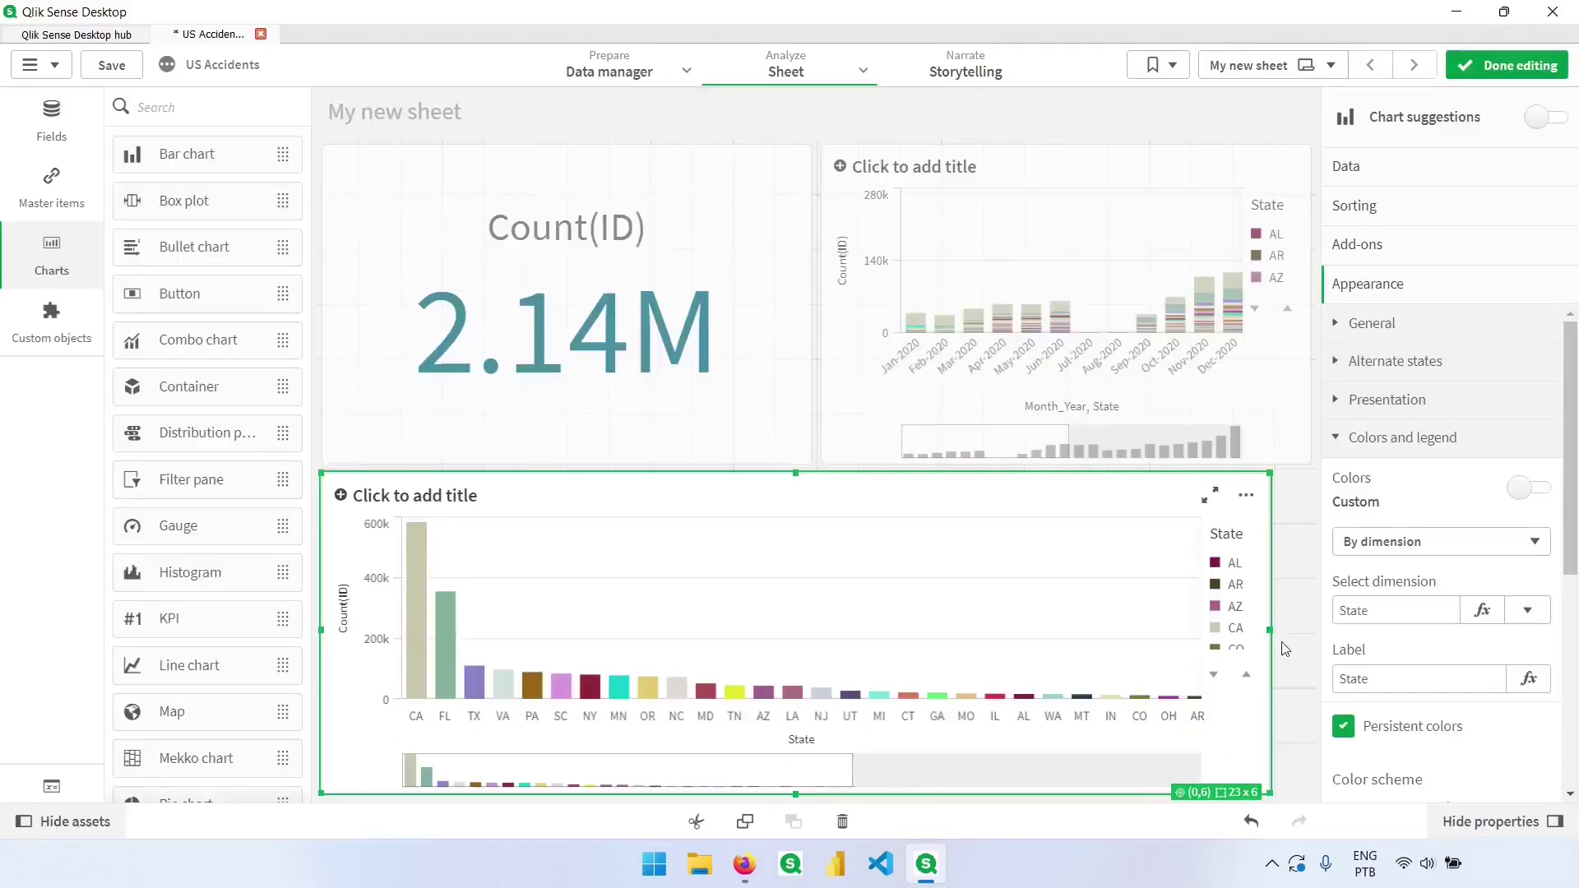
{"action": "left_click_drag", "start_coordinate": [1266, 629], "coordinate": [729, 630]}
{"action": "right_click", "coordinate": [549, 589]}
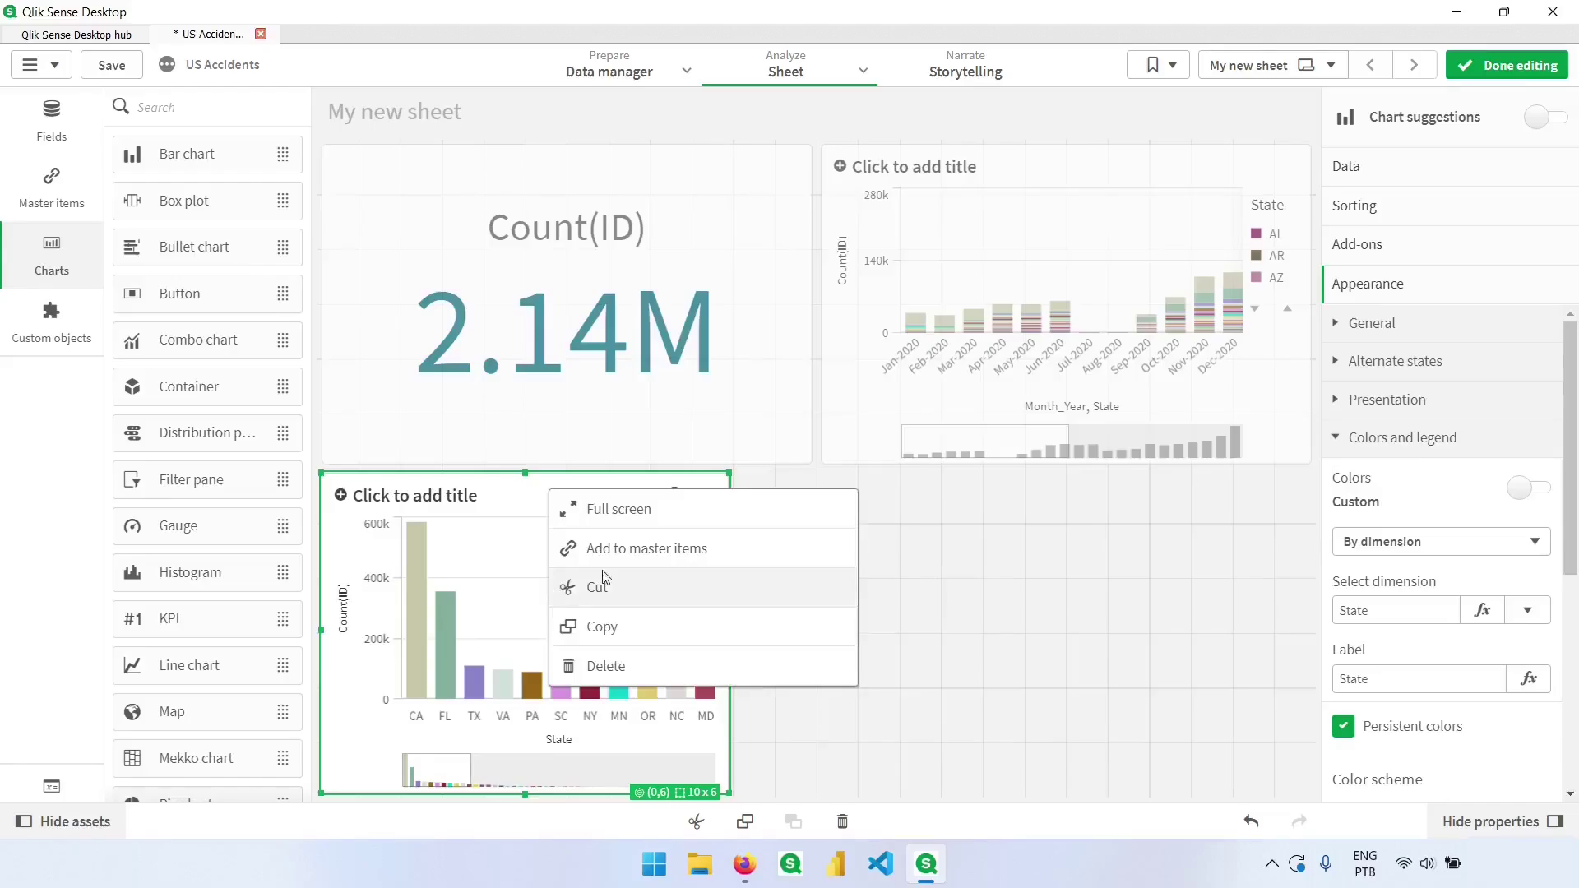
{"action": "left_click", "coordinate": [617, 628]}
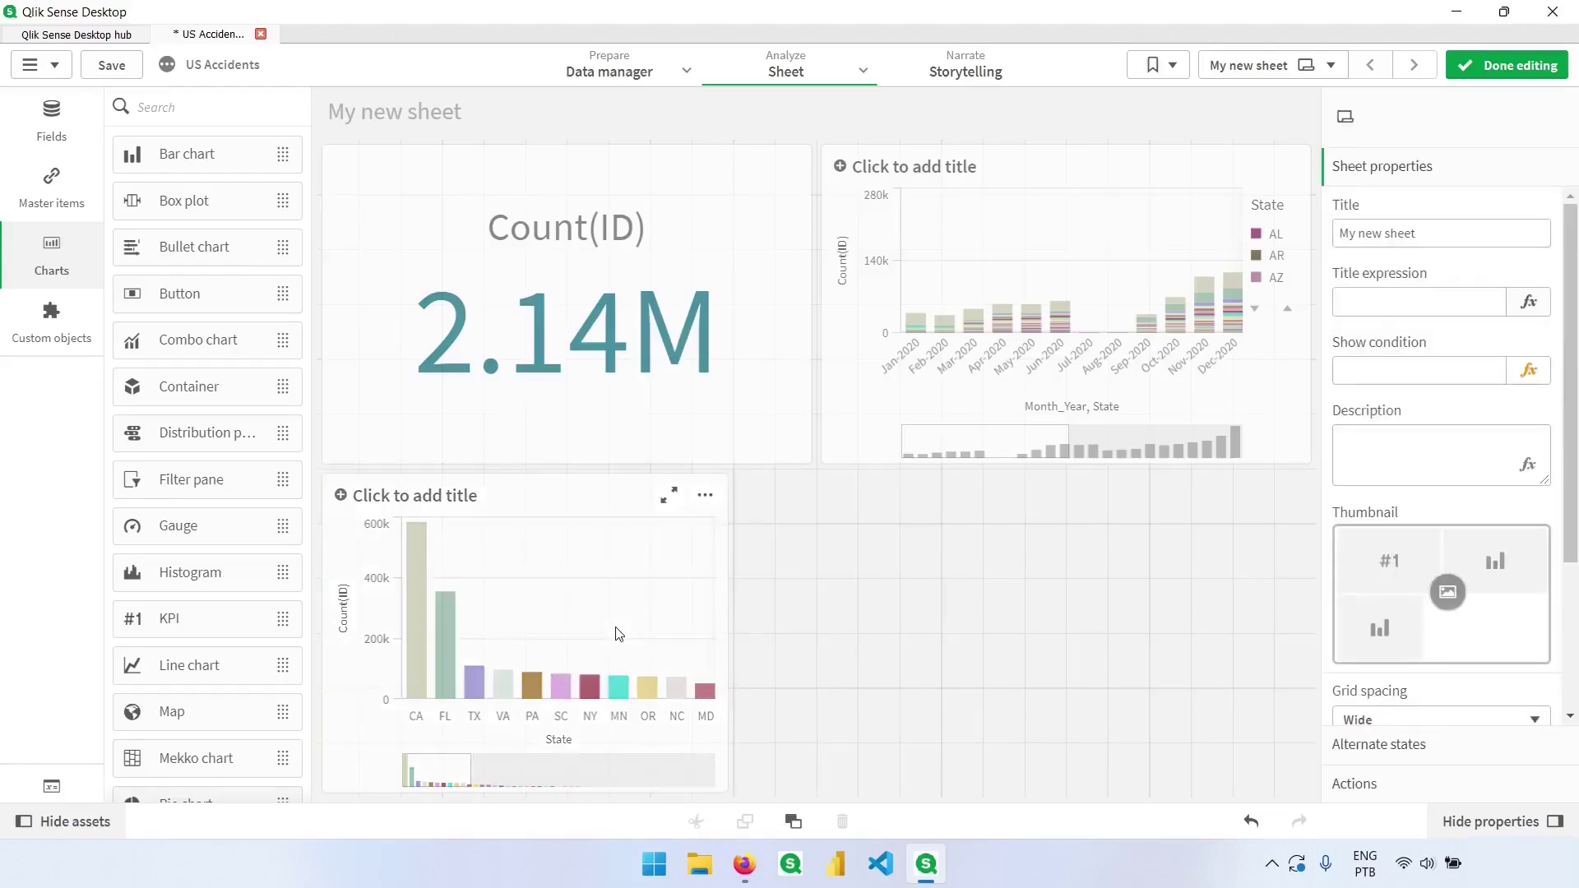
{"action": "left_click", "coordinate": [793, 821]}
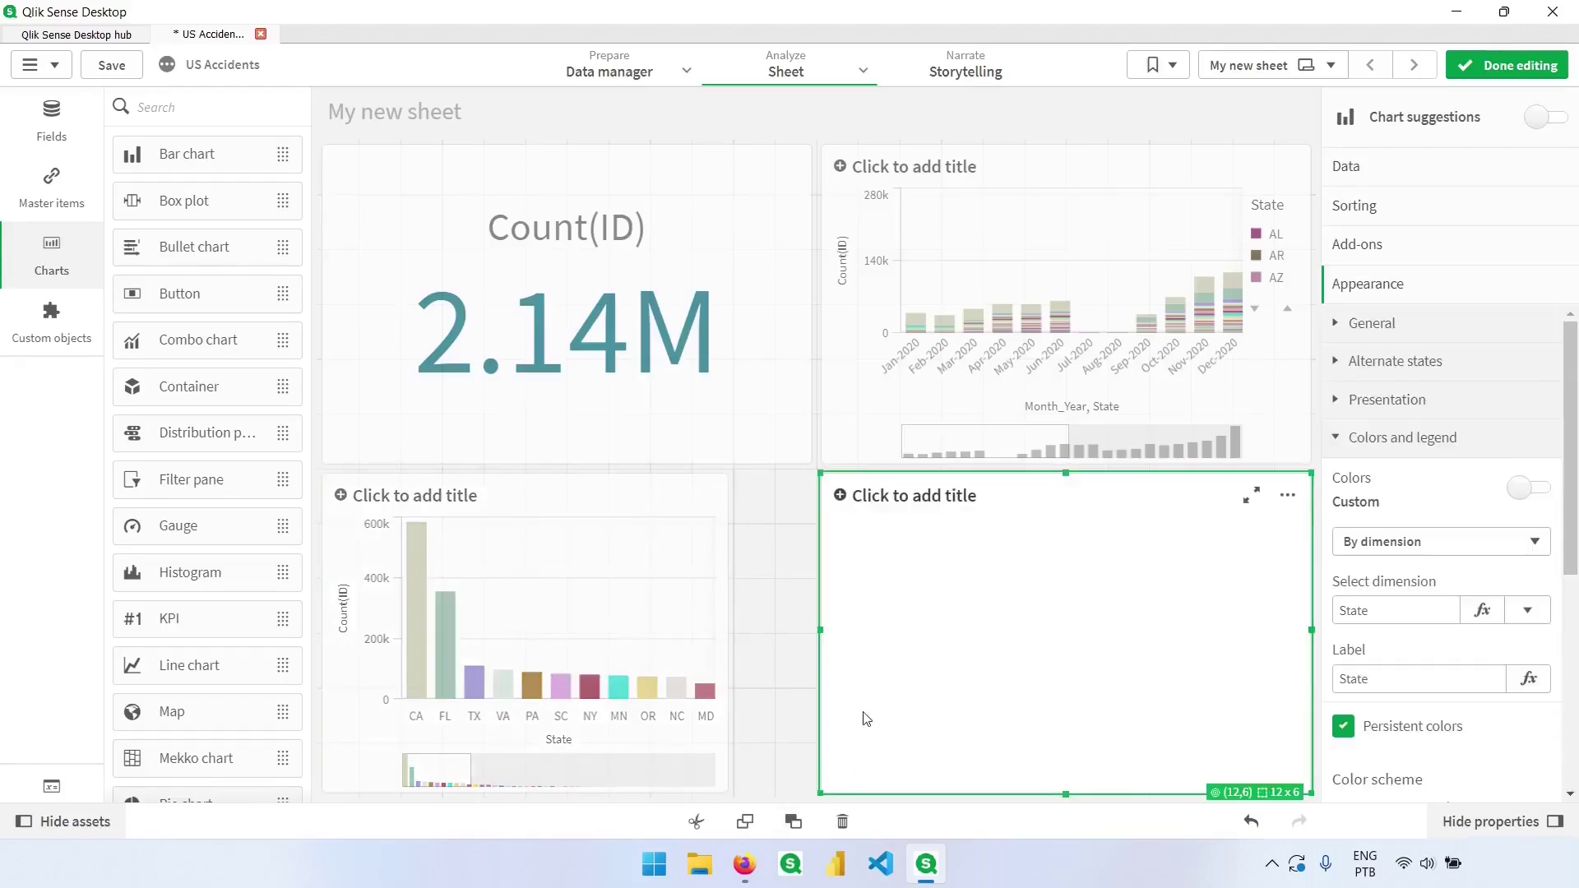
{"action": "left_click_drag", "start_coordinate": [820, 629], "coordinate": [737, 629]}
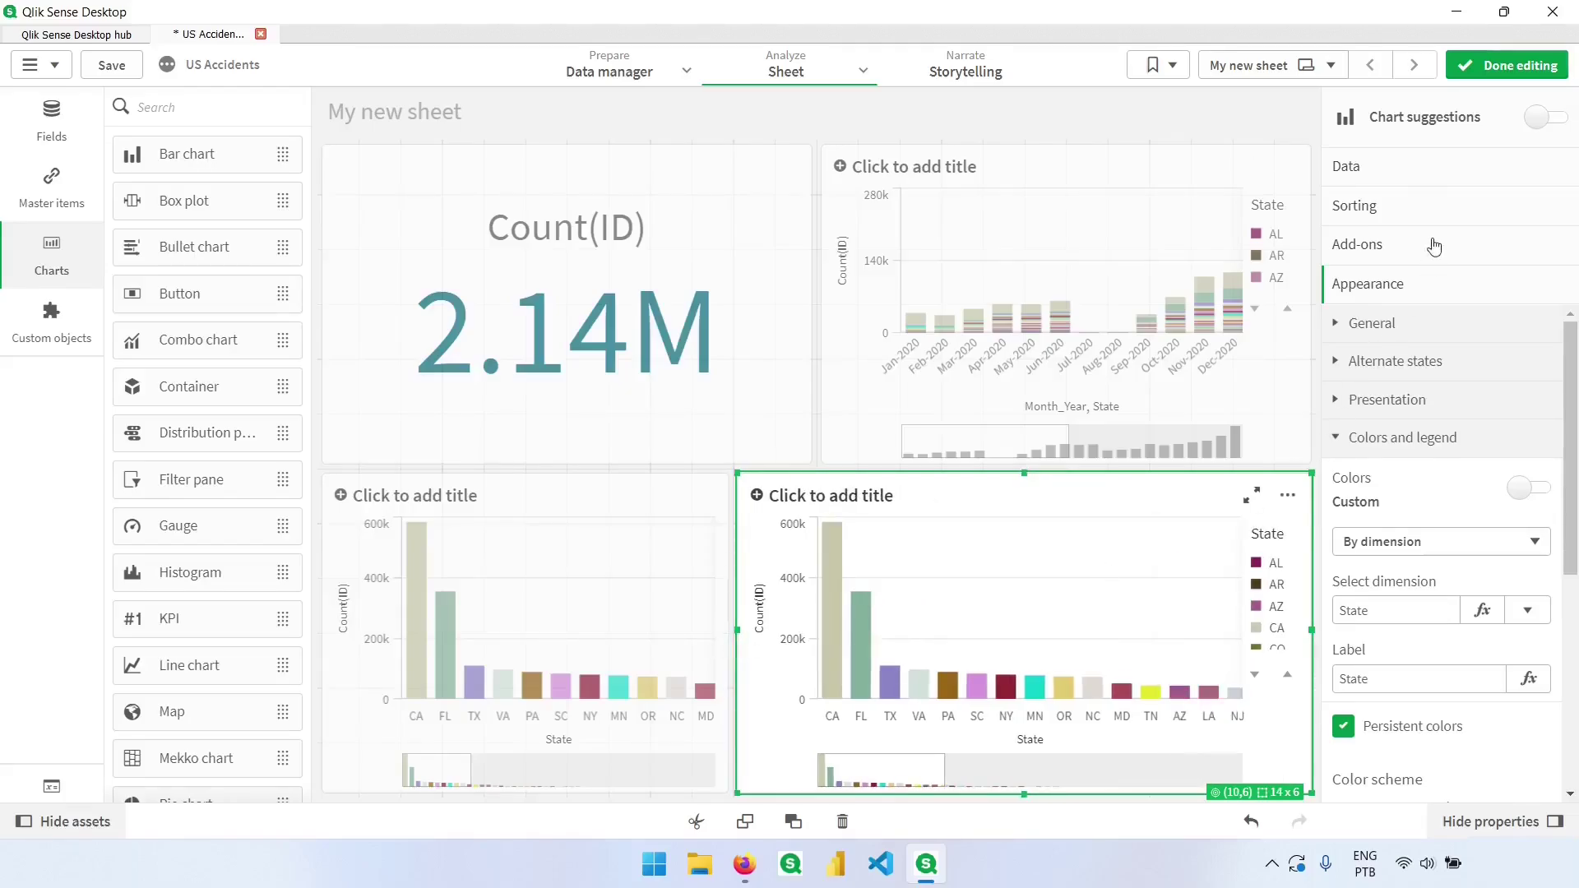
{"action": "left_click", "coordinate": [1402, 177]}
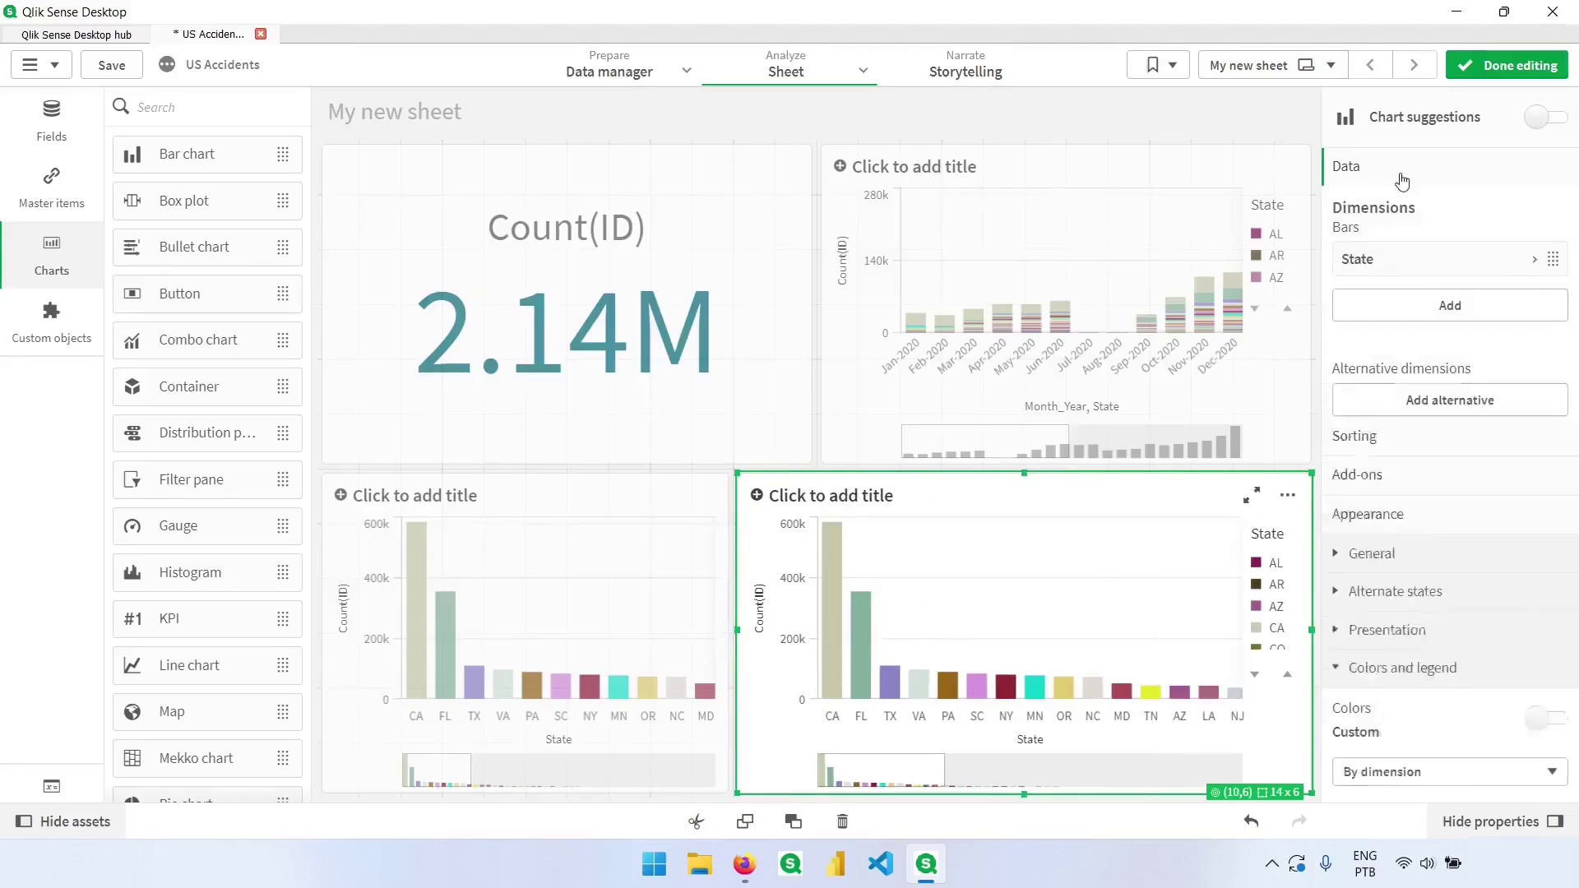
- Replace the copied chart's State dimension with City
{"action": "right_click", "coordinate": [1384, 269]}
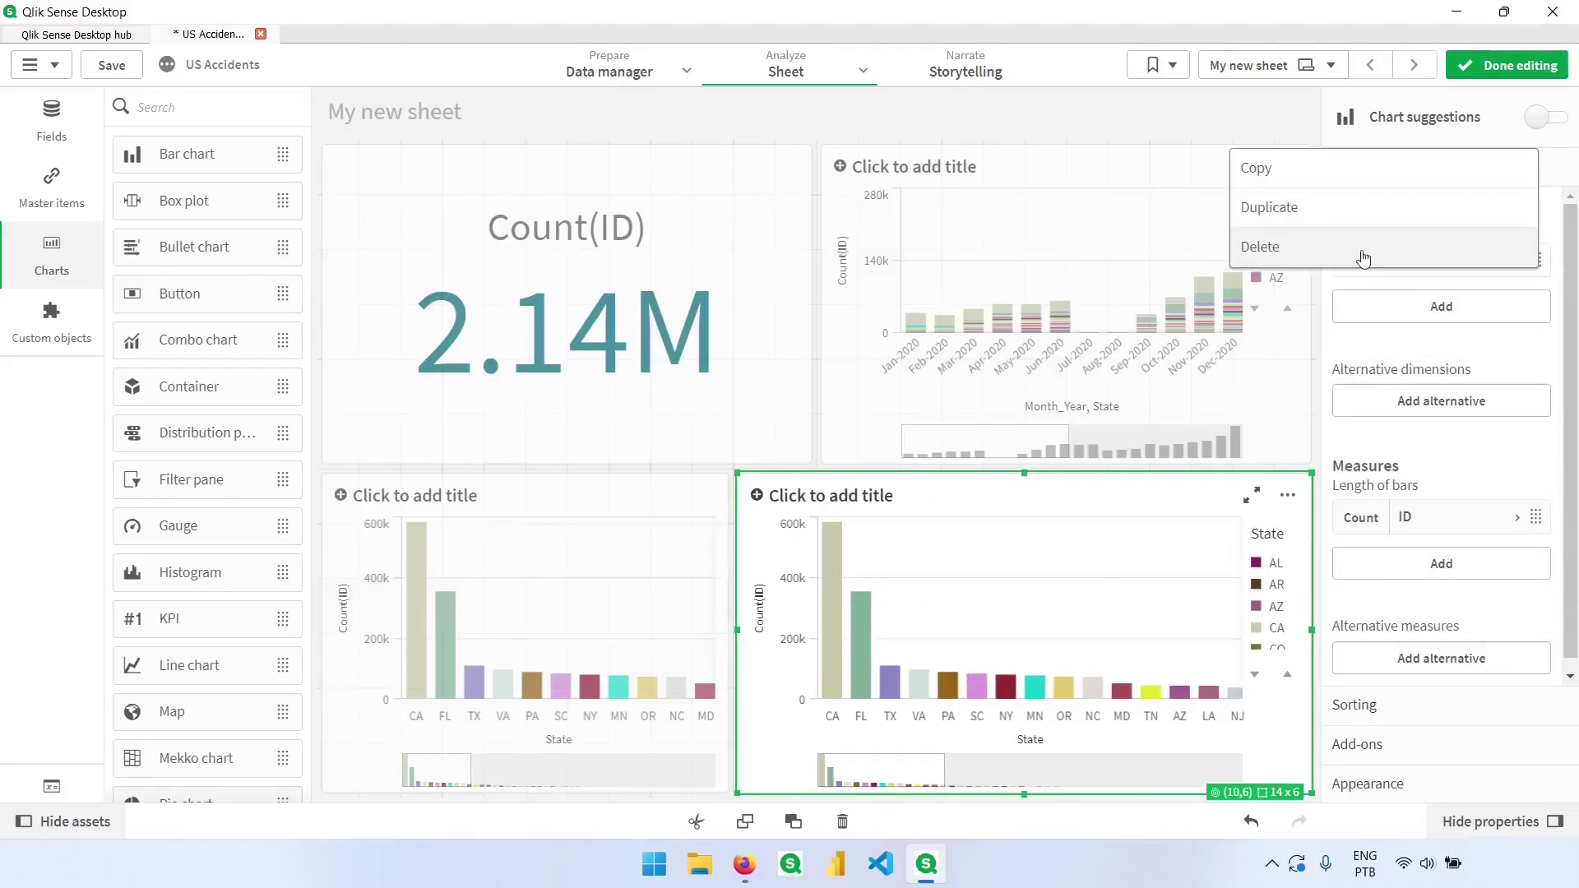
{"action": "left_click", "coordinate": [1364, 258]}
{"action": "left_click", "coordinate": [1399, 262]}
{"action": "type", "text": "cit"}
{"action": "left_click", "coordinate": [1421, 388]}
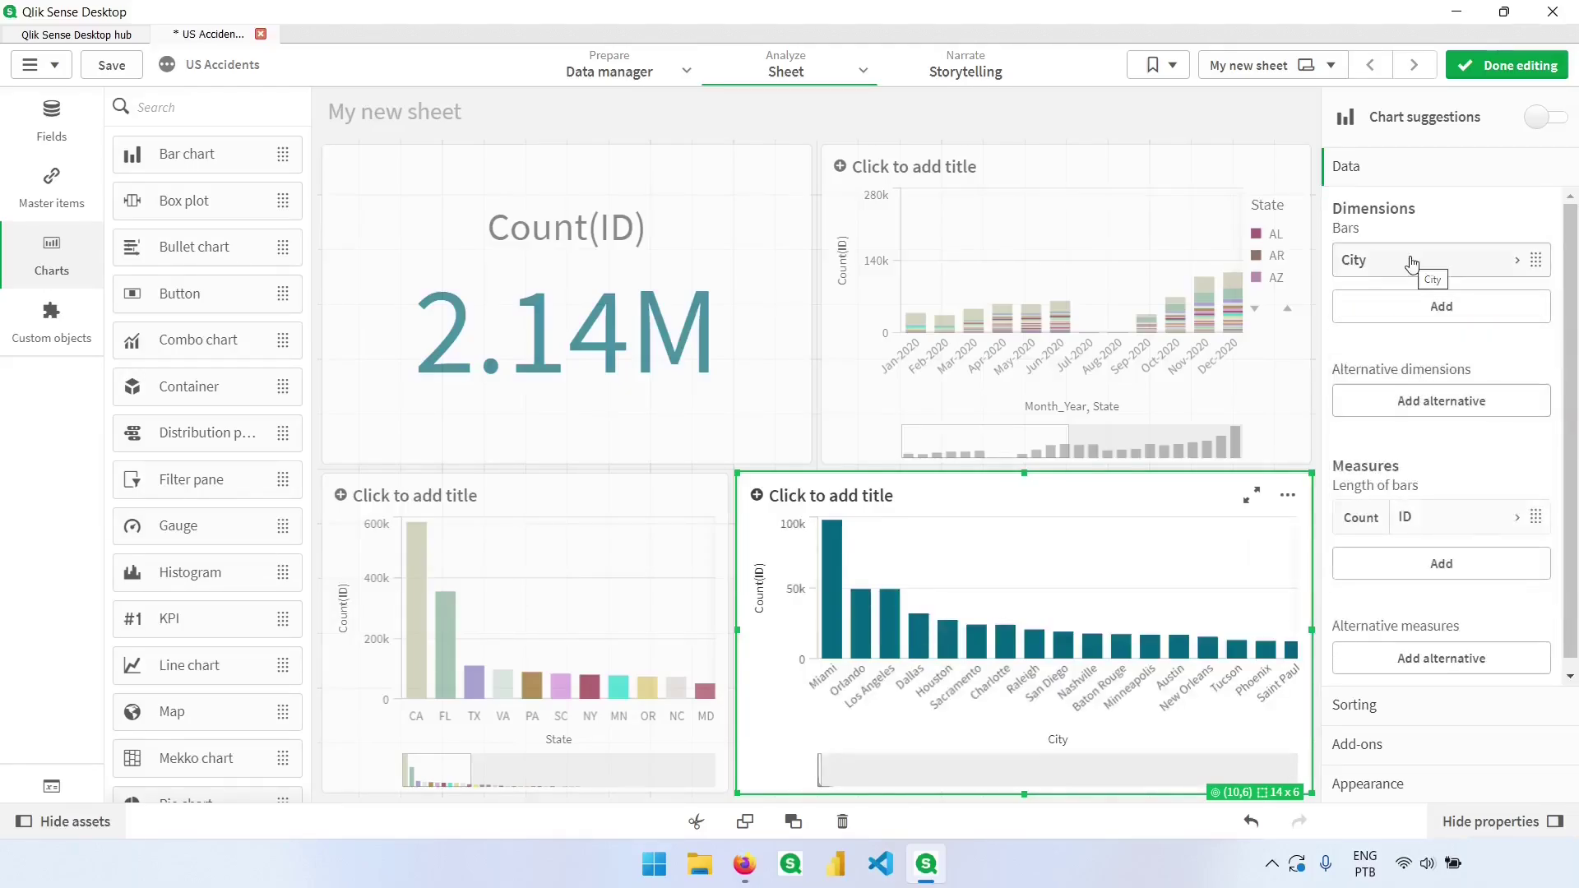
- Colour the City bars by dimension using the State field
{"action": "left_click", "coordinate": [1397, 783]}
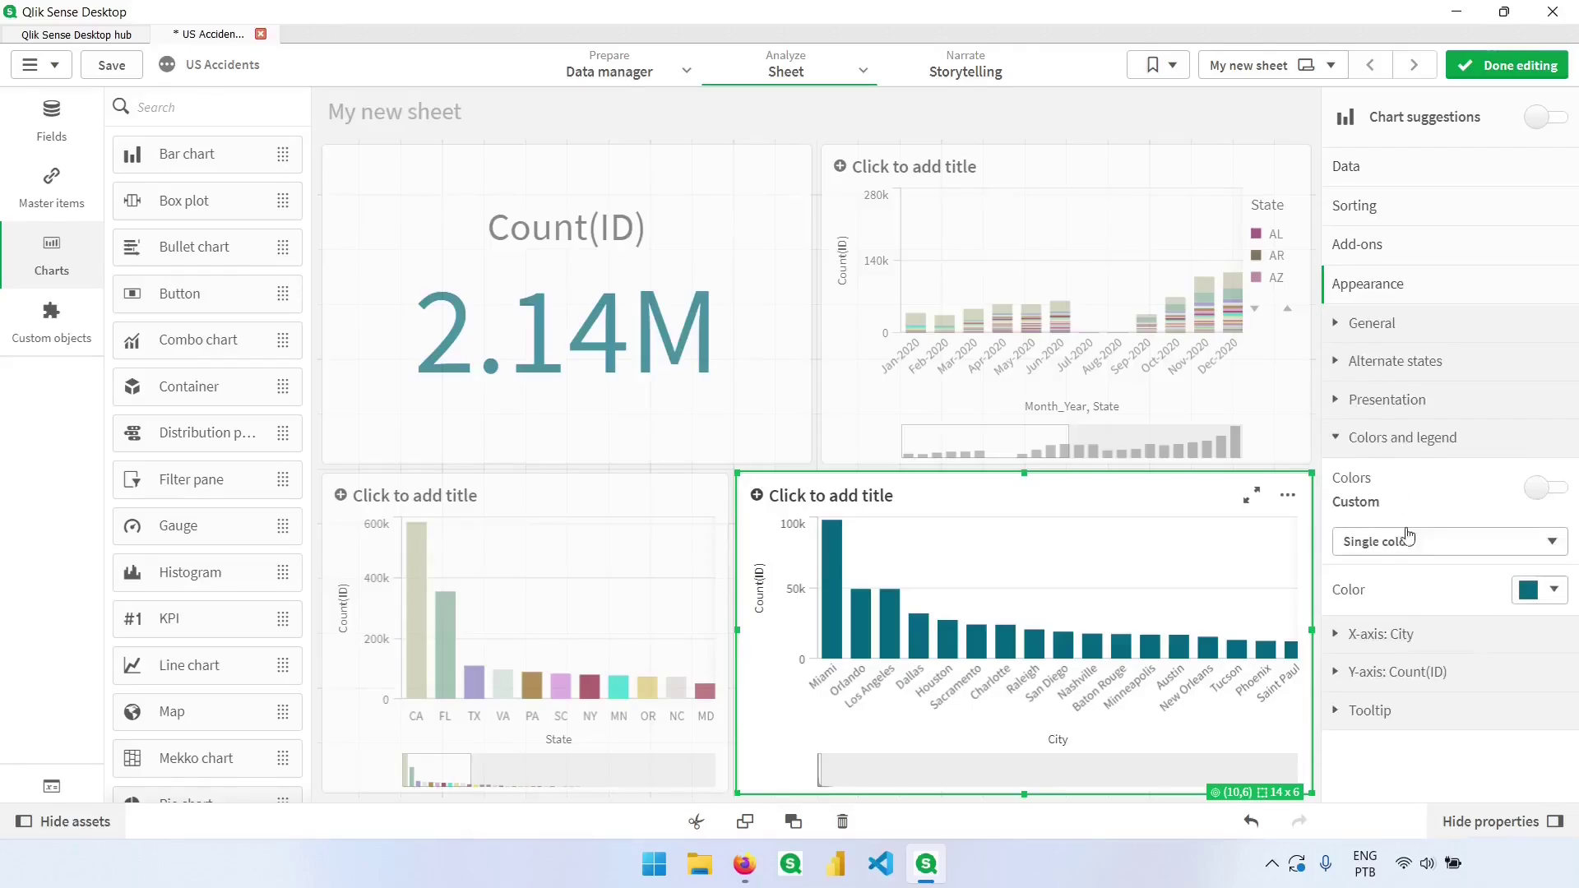
{"action": "left_click", "coordinate": [1411, 550]}
{"action": "left_click", "coordinate": [1409, 581]}
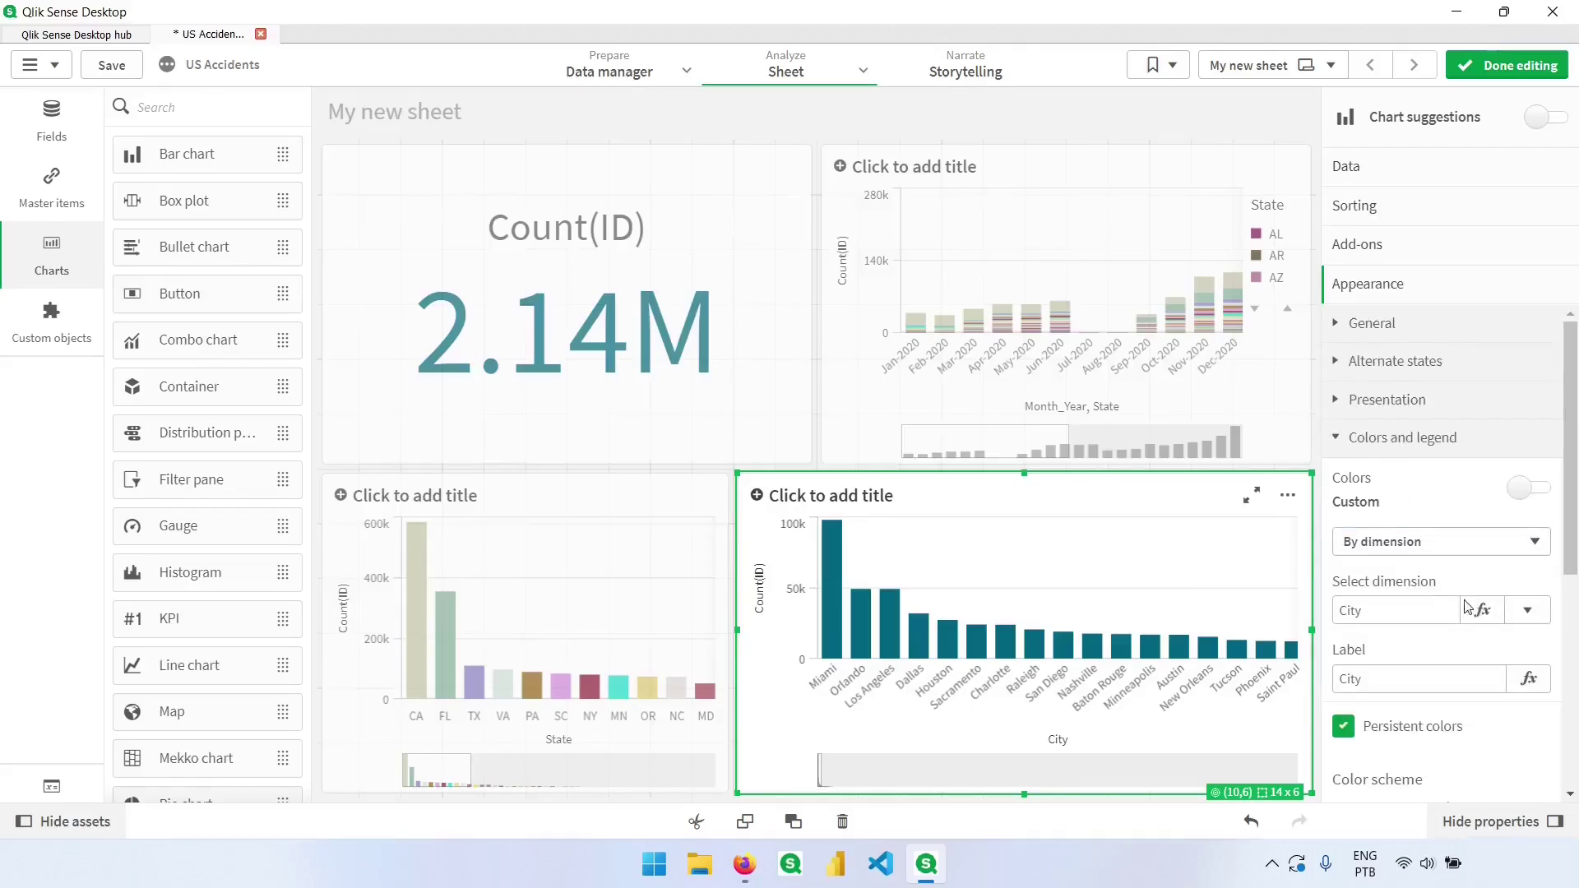
{"action": "left_click", "coordinate": [1527, 610]}
{"action": "type", "text": "state"}
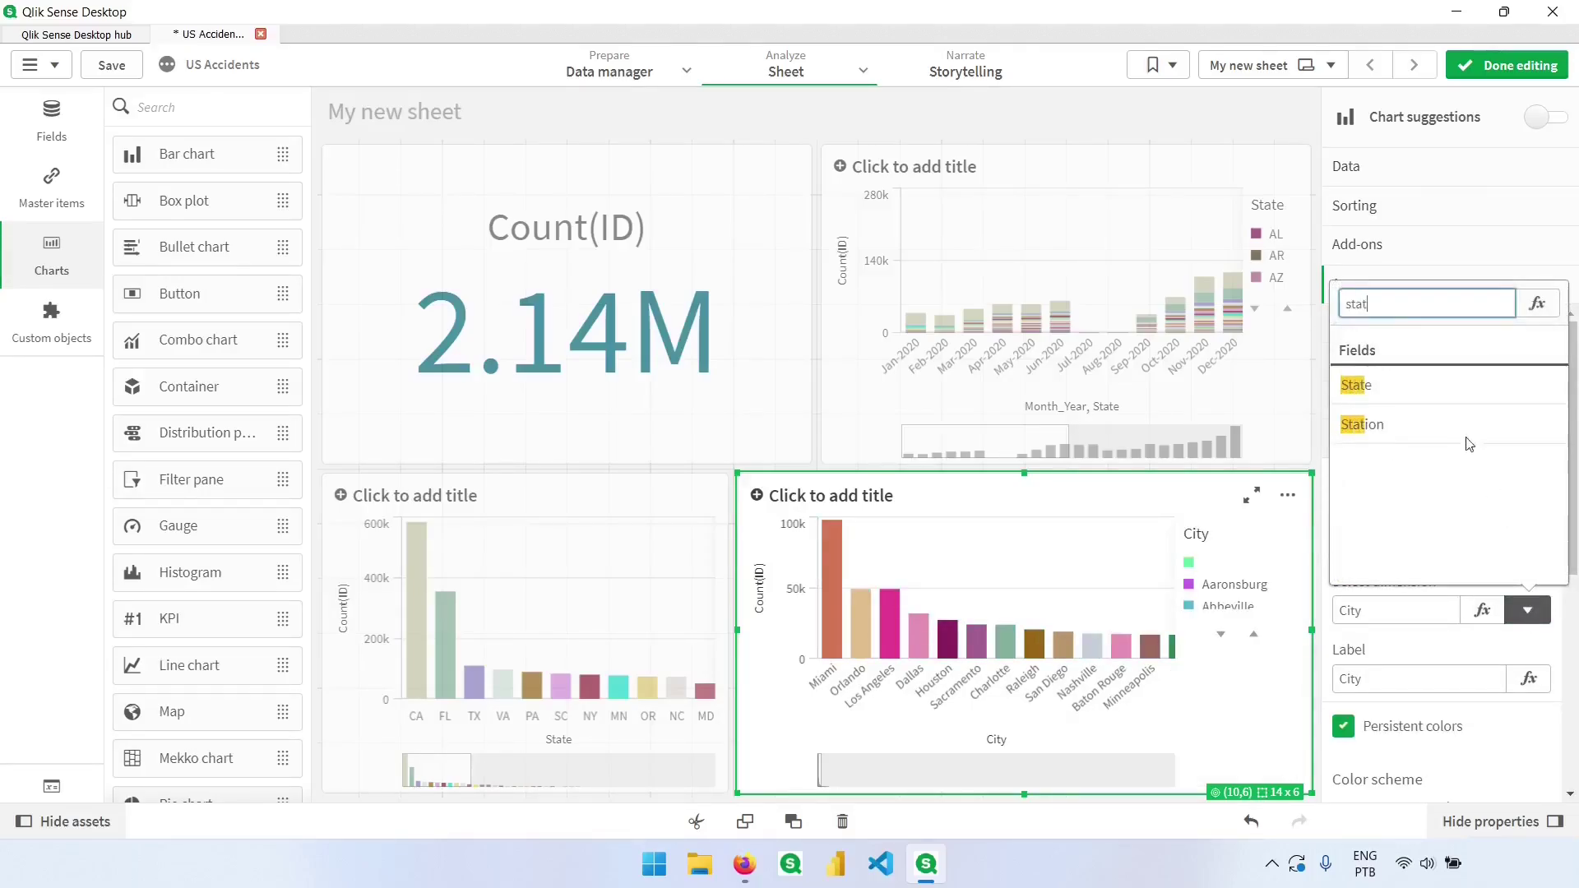
{"action": "left_click", "coordinate": [1448, 387]}
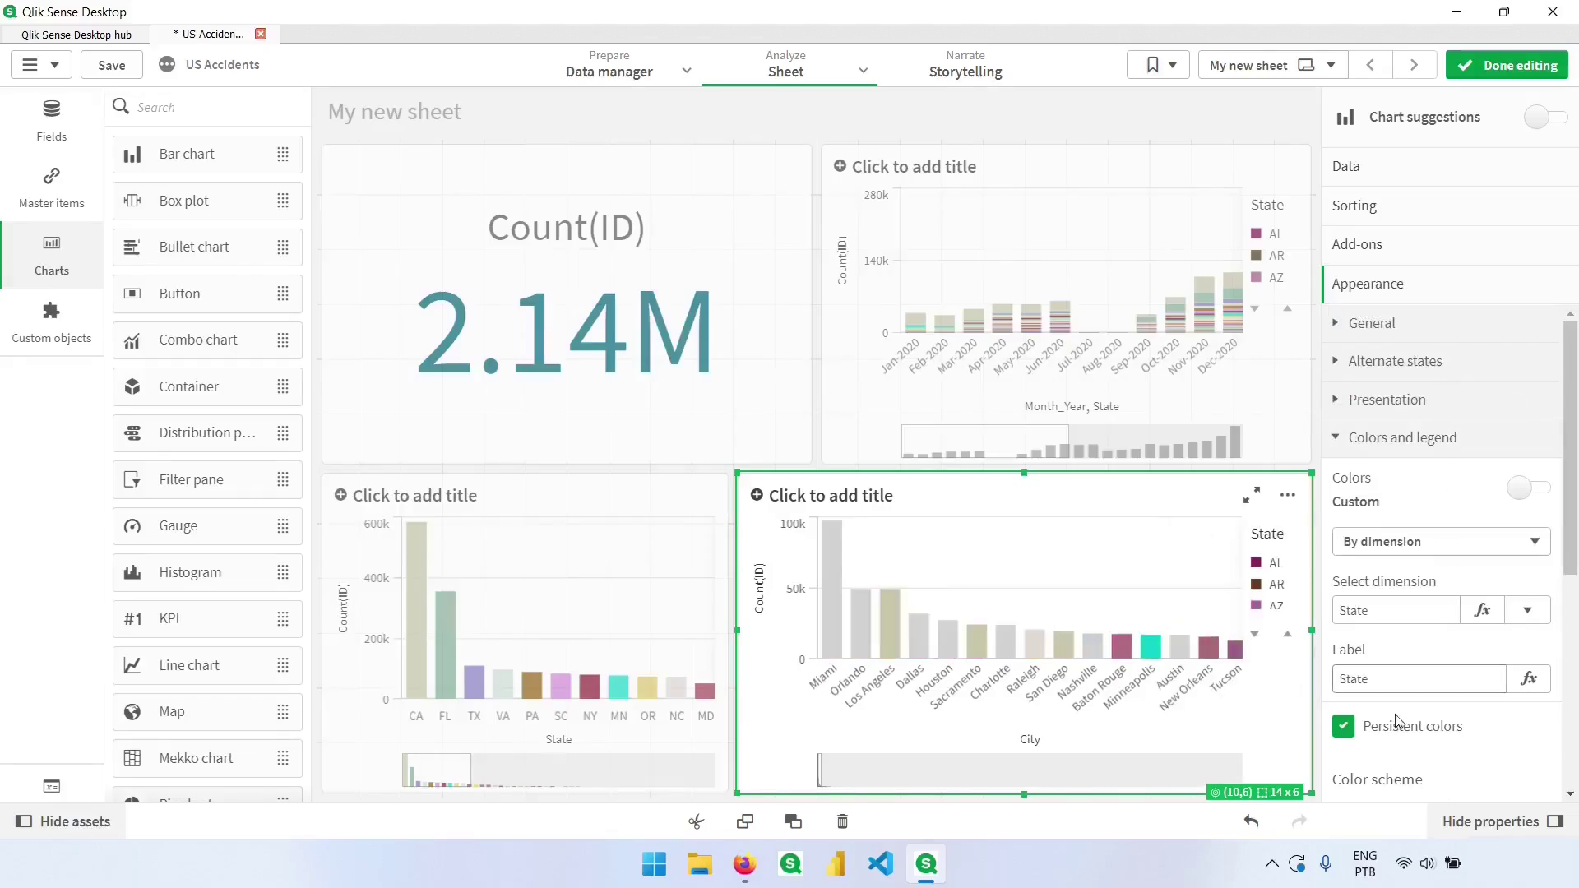
{"action": "key", "text": "ctrl+e"}
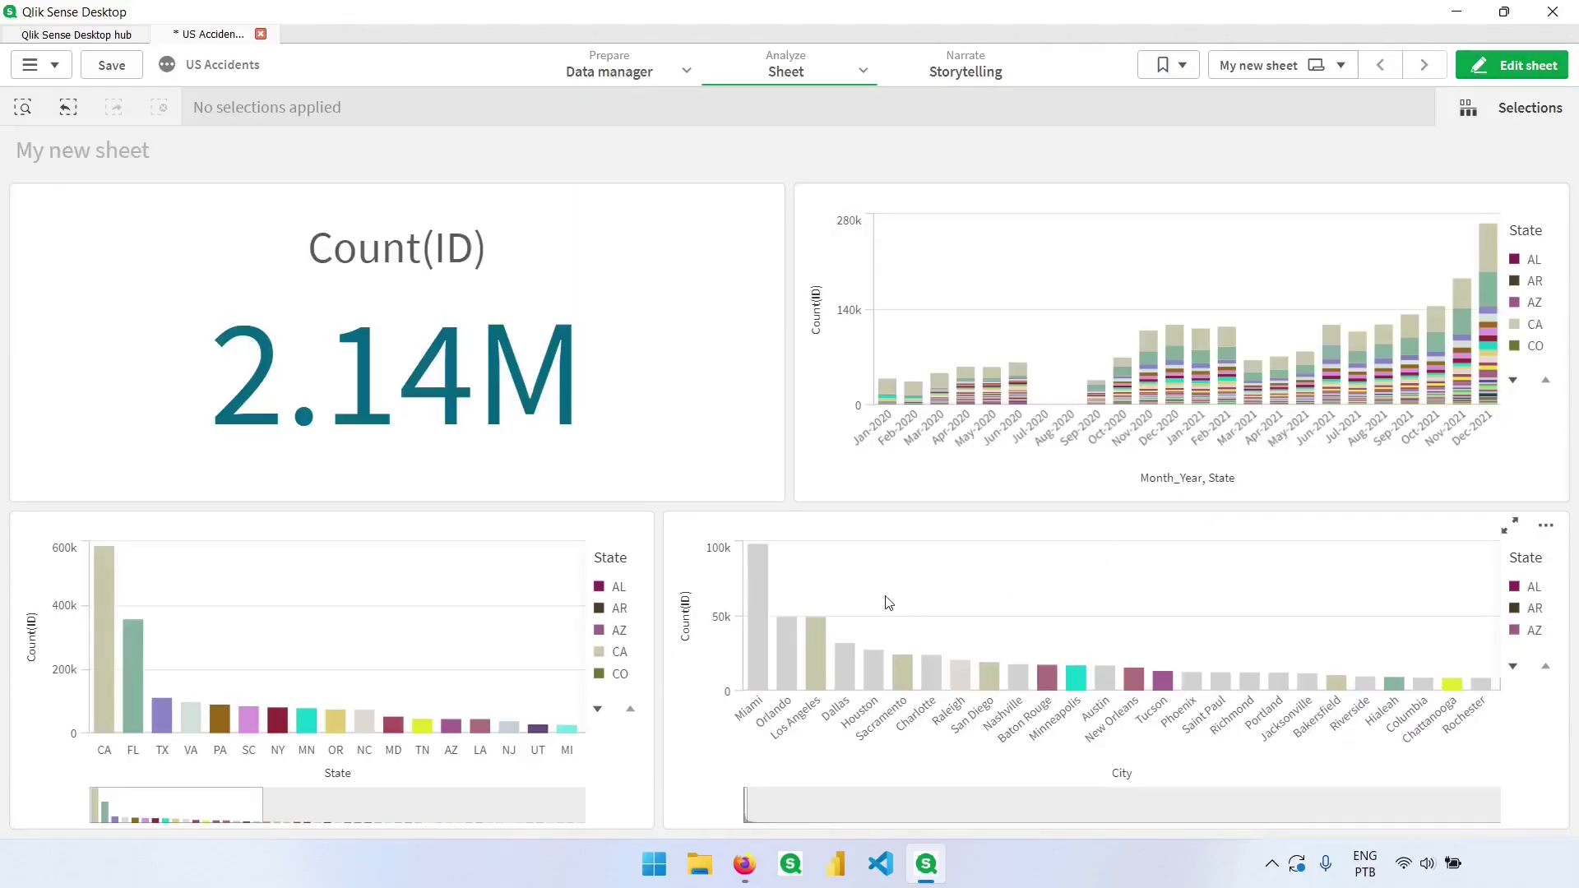
{"action": "mouse_move", "coordinate": [813, 655]}
{"action": "mouse_move", "coordinate": [757, 618]}
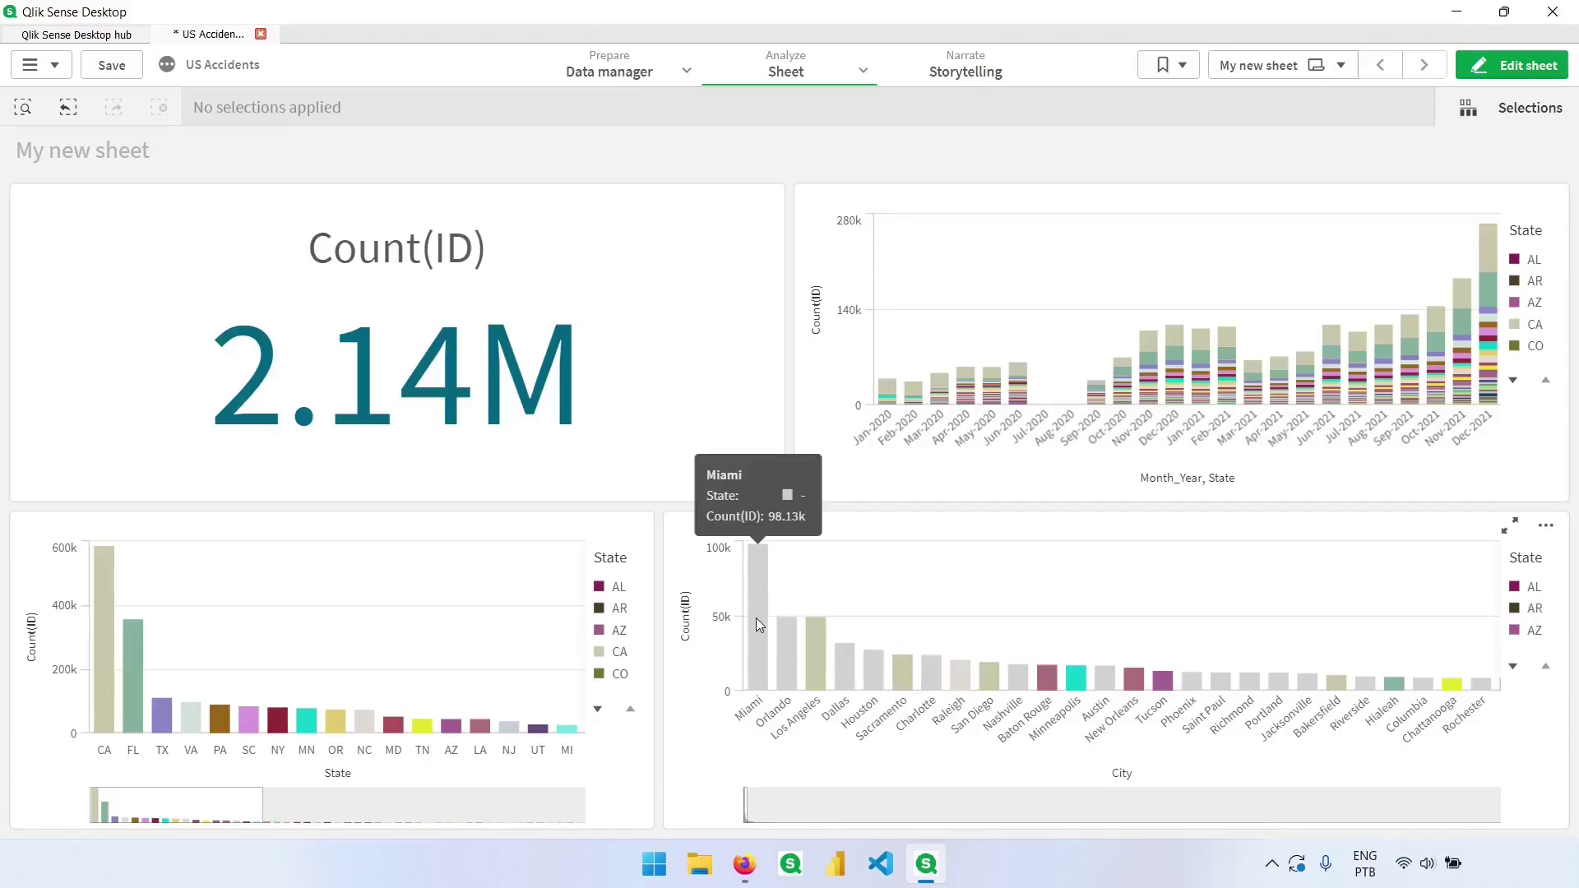
{"action": "mouse_move", "coordinate": [137, 655]}
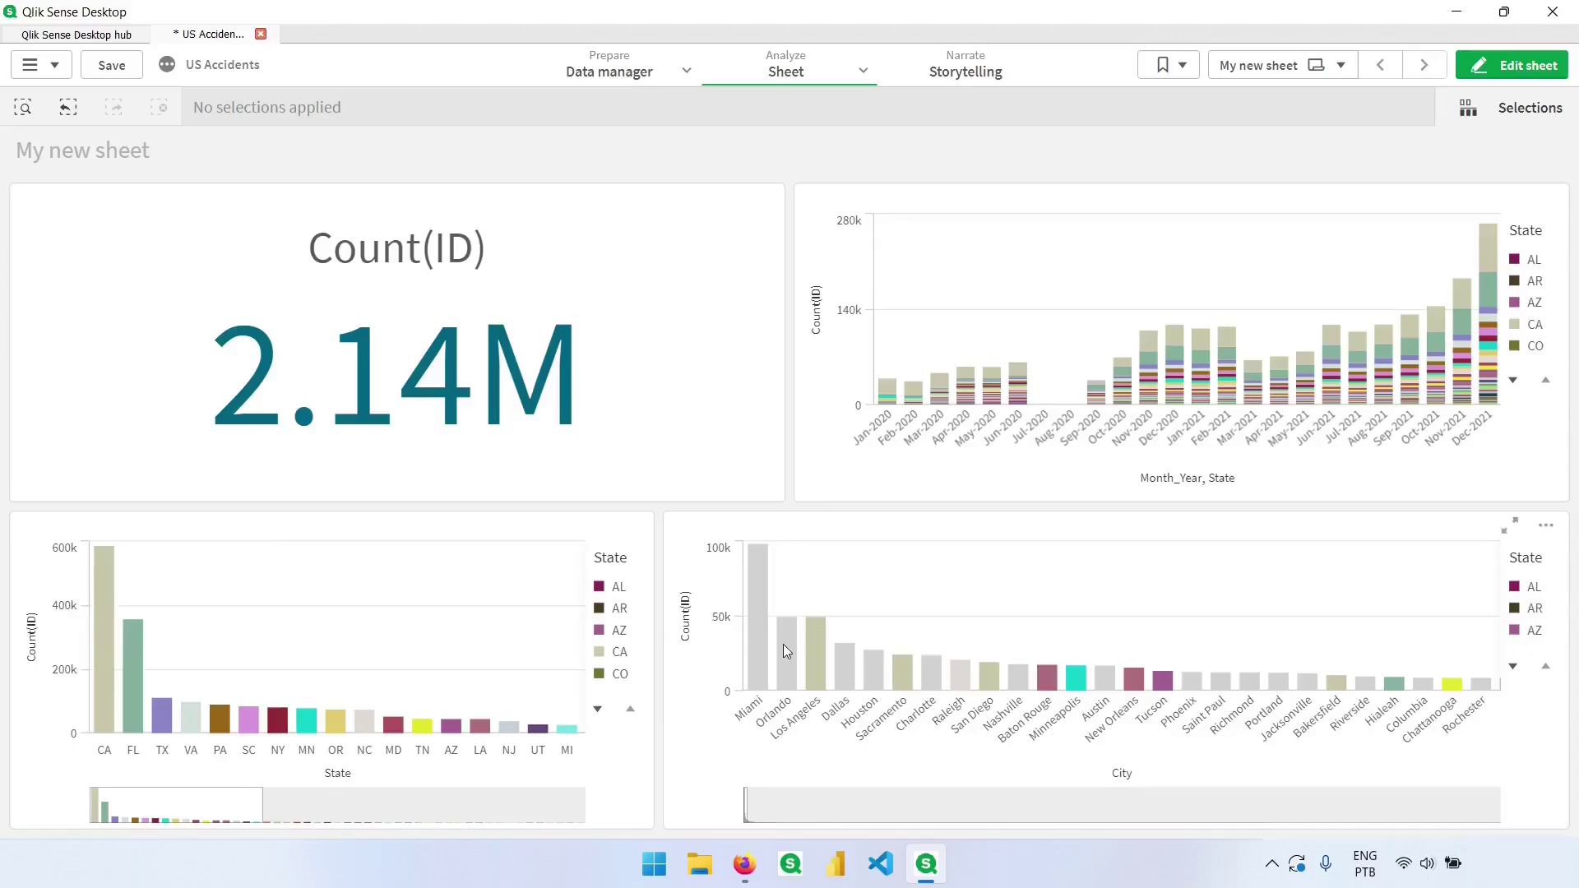
{"action": "left_click", "coordinate": [759, 620]}
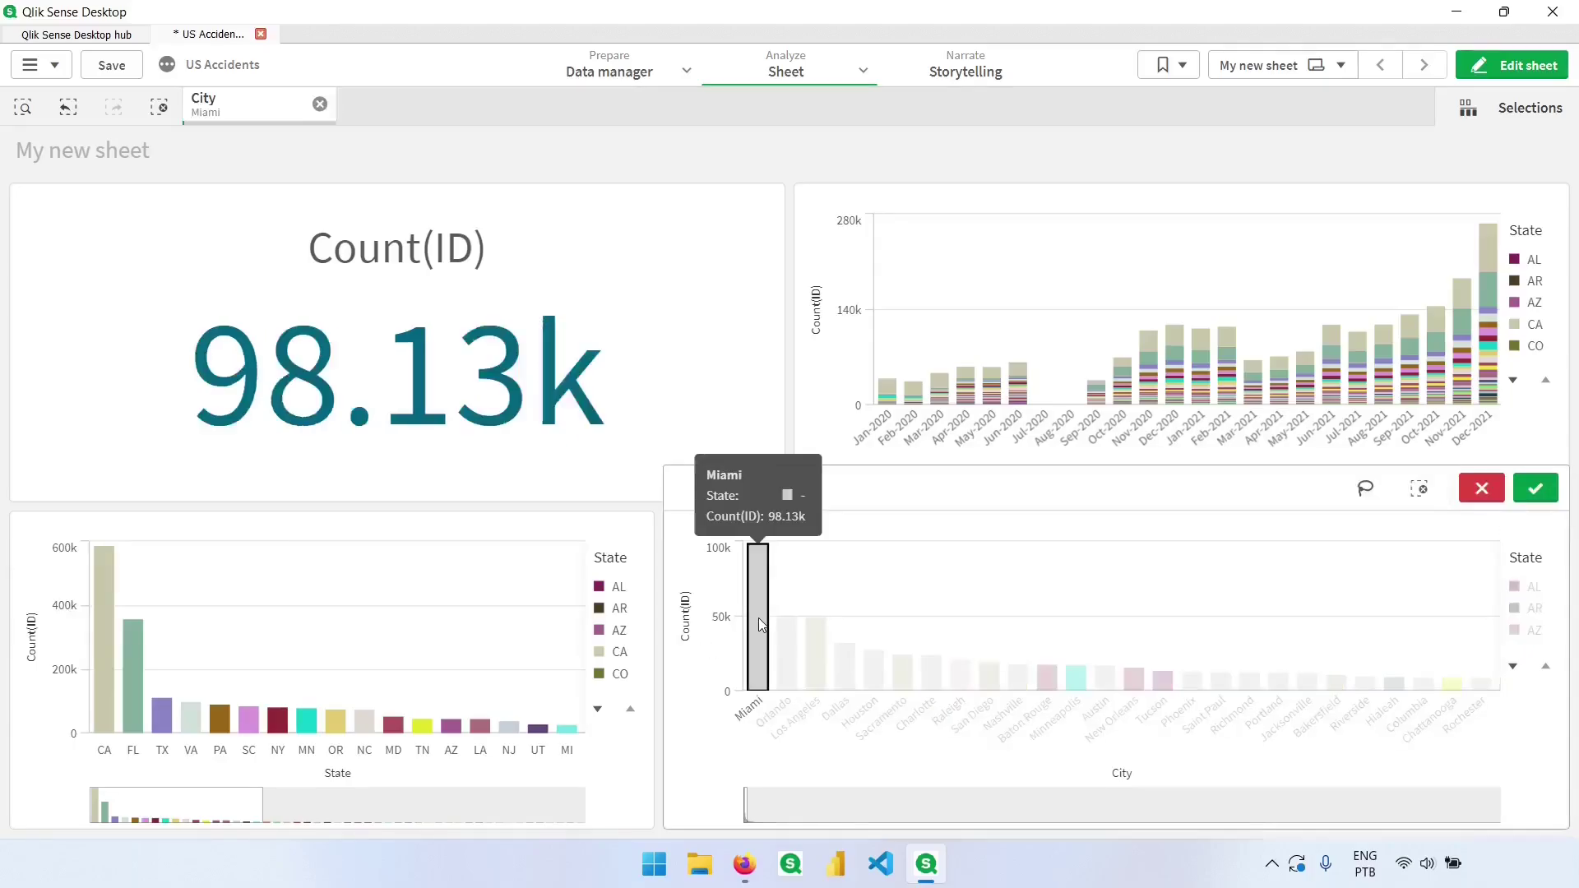
{"action": "left_click", "coordinate": [1537, 488]}
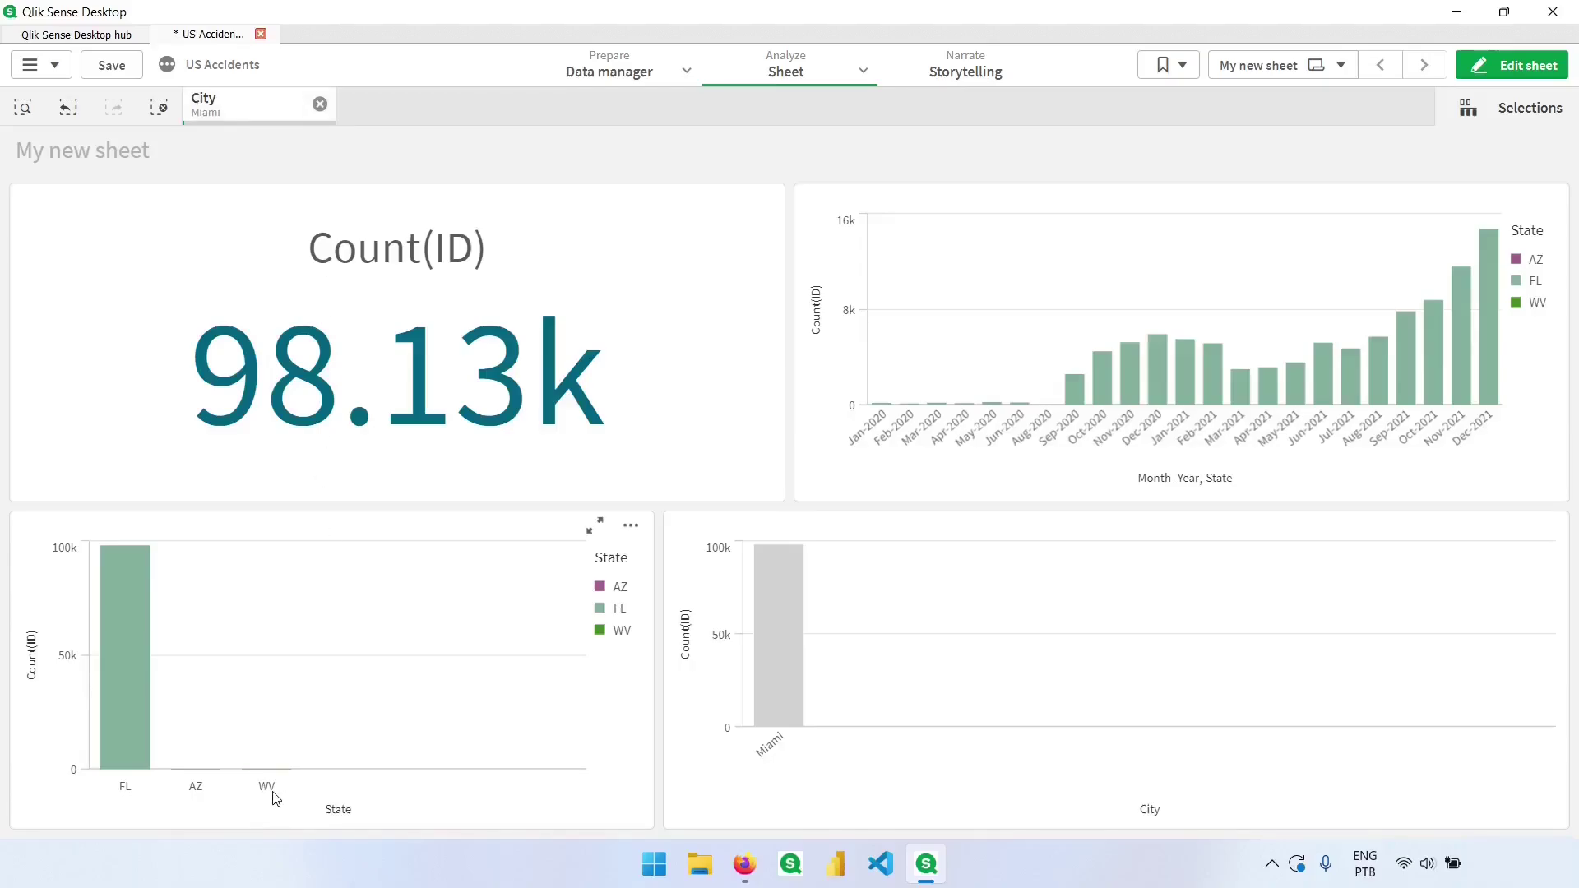
{"action": "mouse_move", "coordinate": [189, 778]}
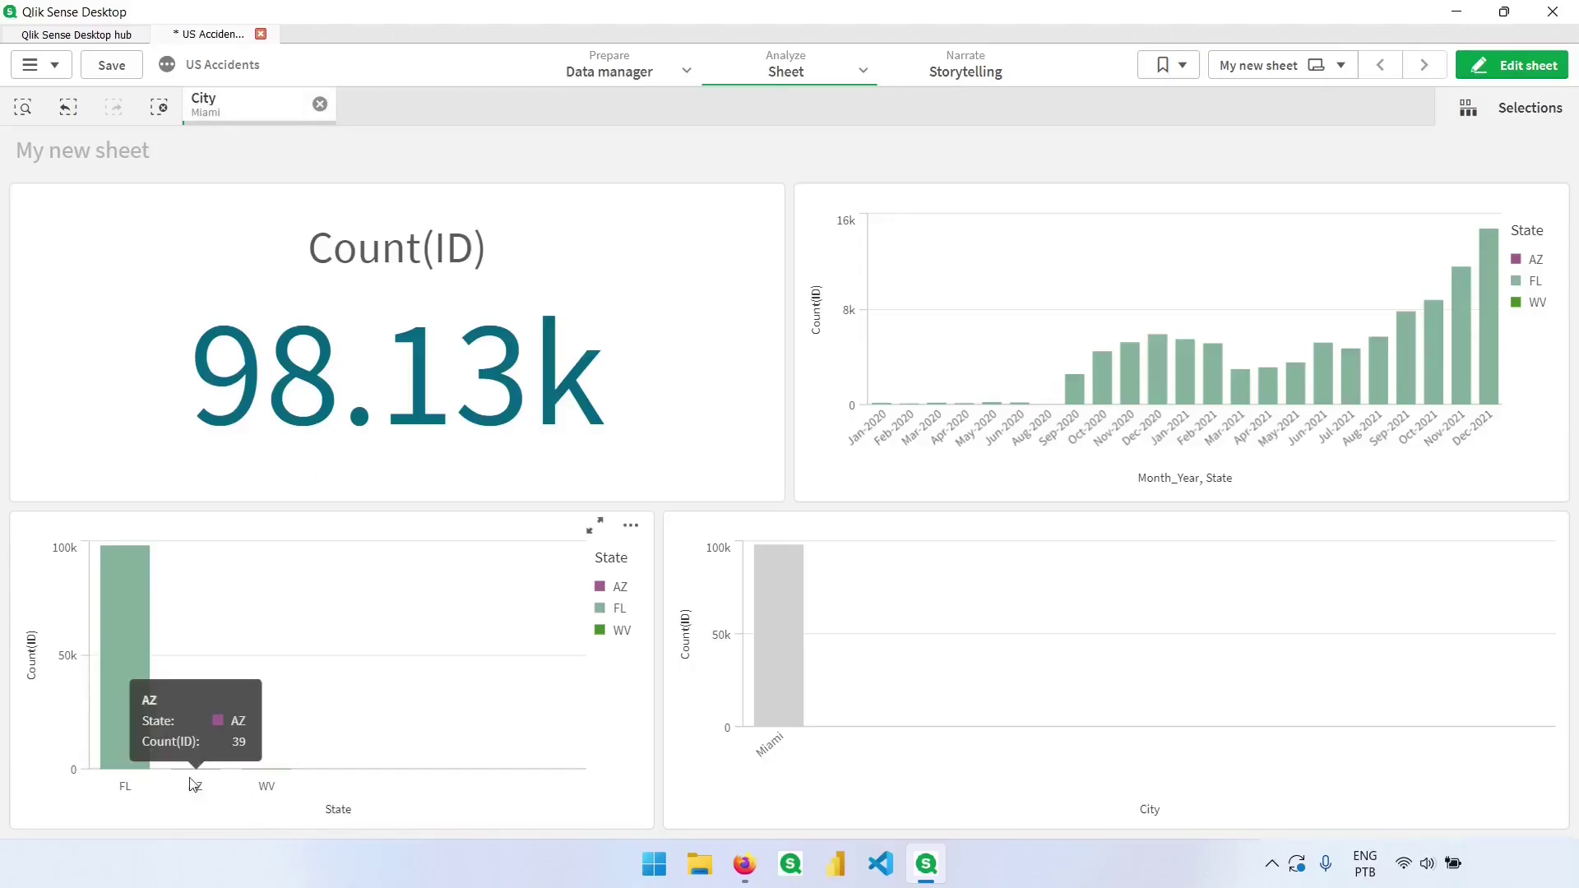
{"action": "mouse_move", "coordinate": [268, 795]}
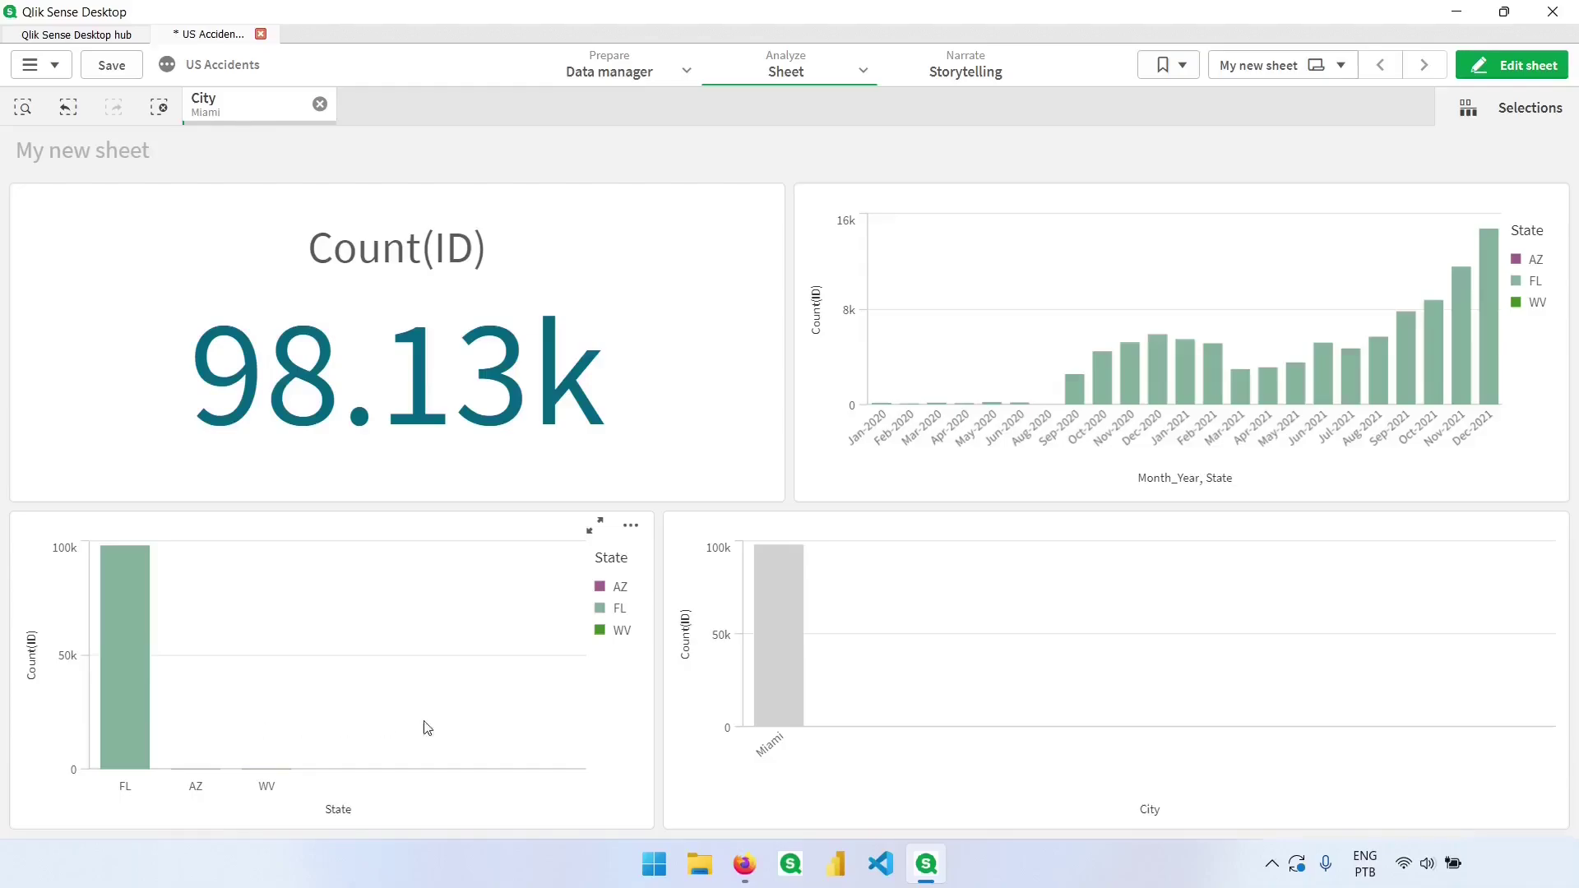
{"action": "mouse_move", "coordinate": [794, 634]}
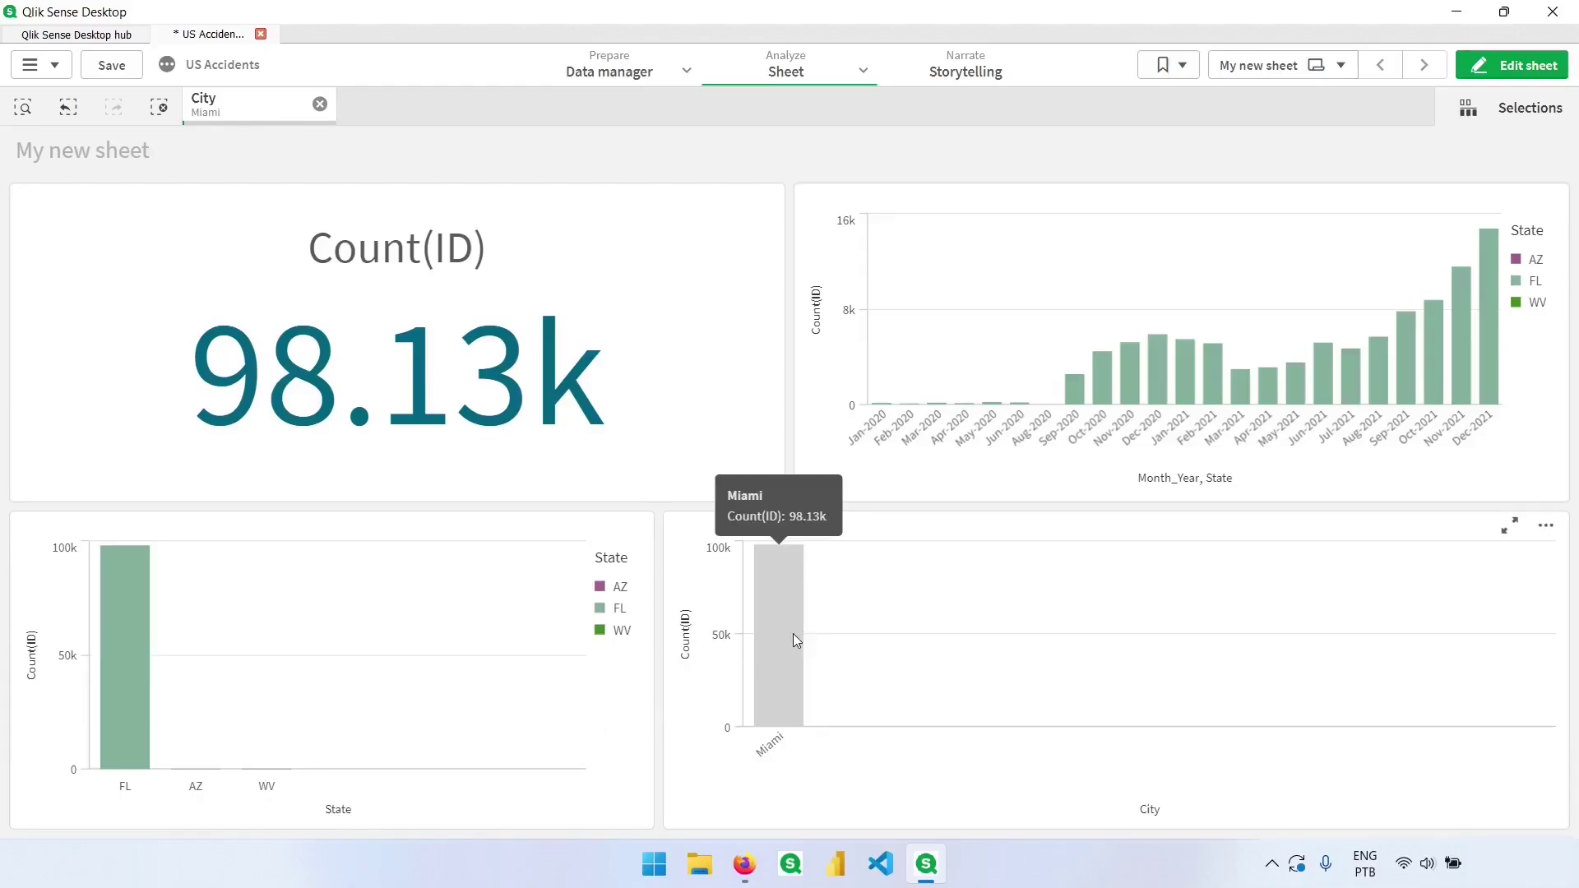
{"action": "left_click", "coordinate": [320, 105]}
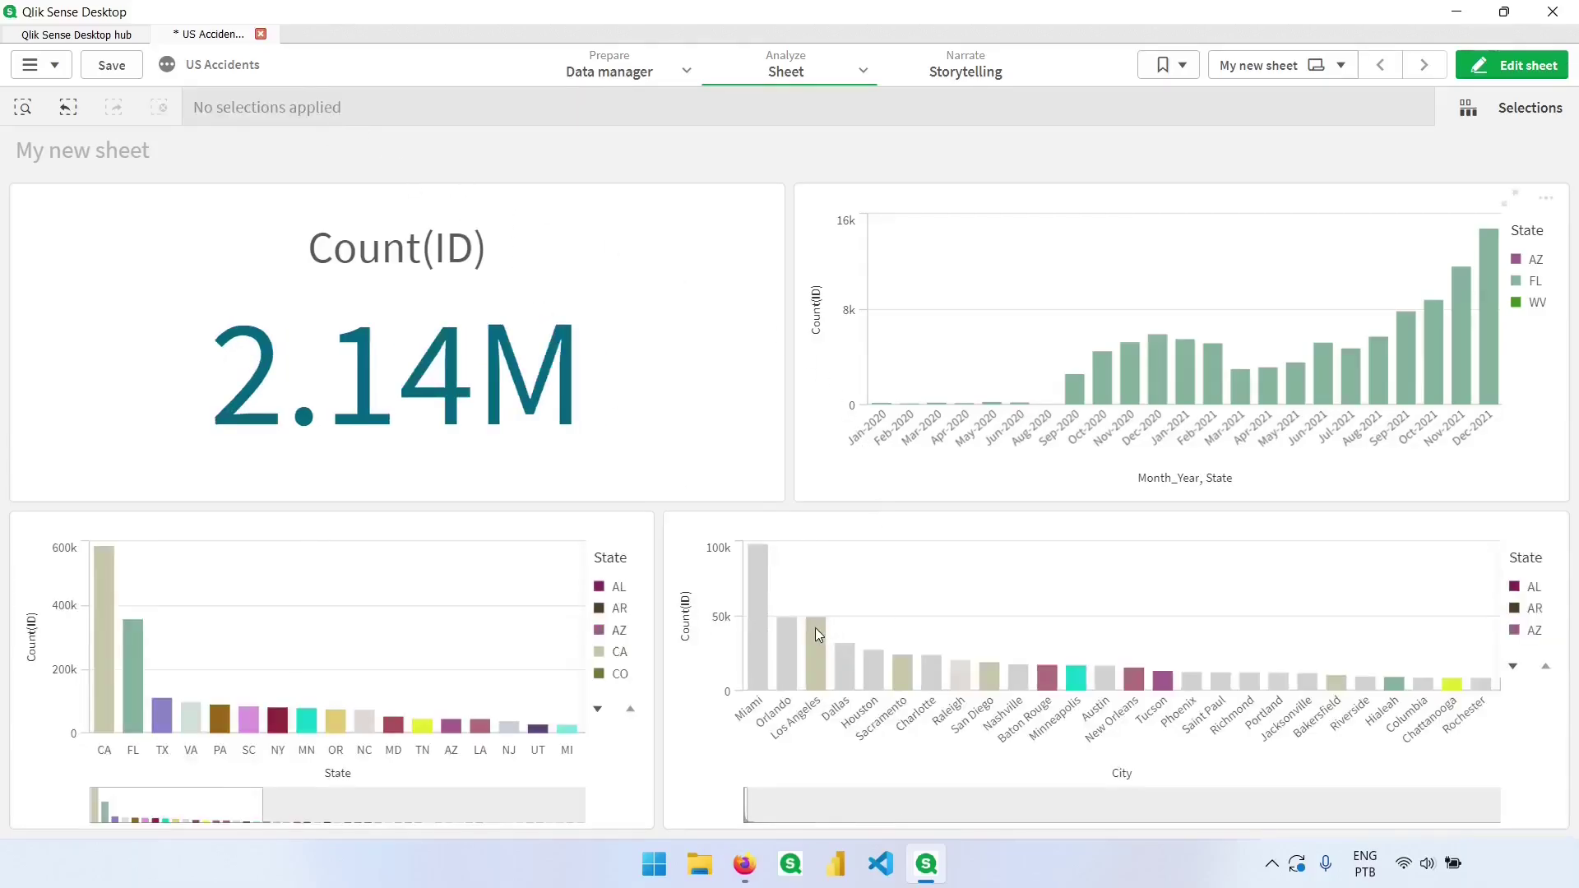
{"action": "left_click", "coordinate": [135, 717]}
{"action": "left_click", "coordinate": [857, 547]}
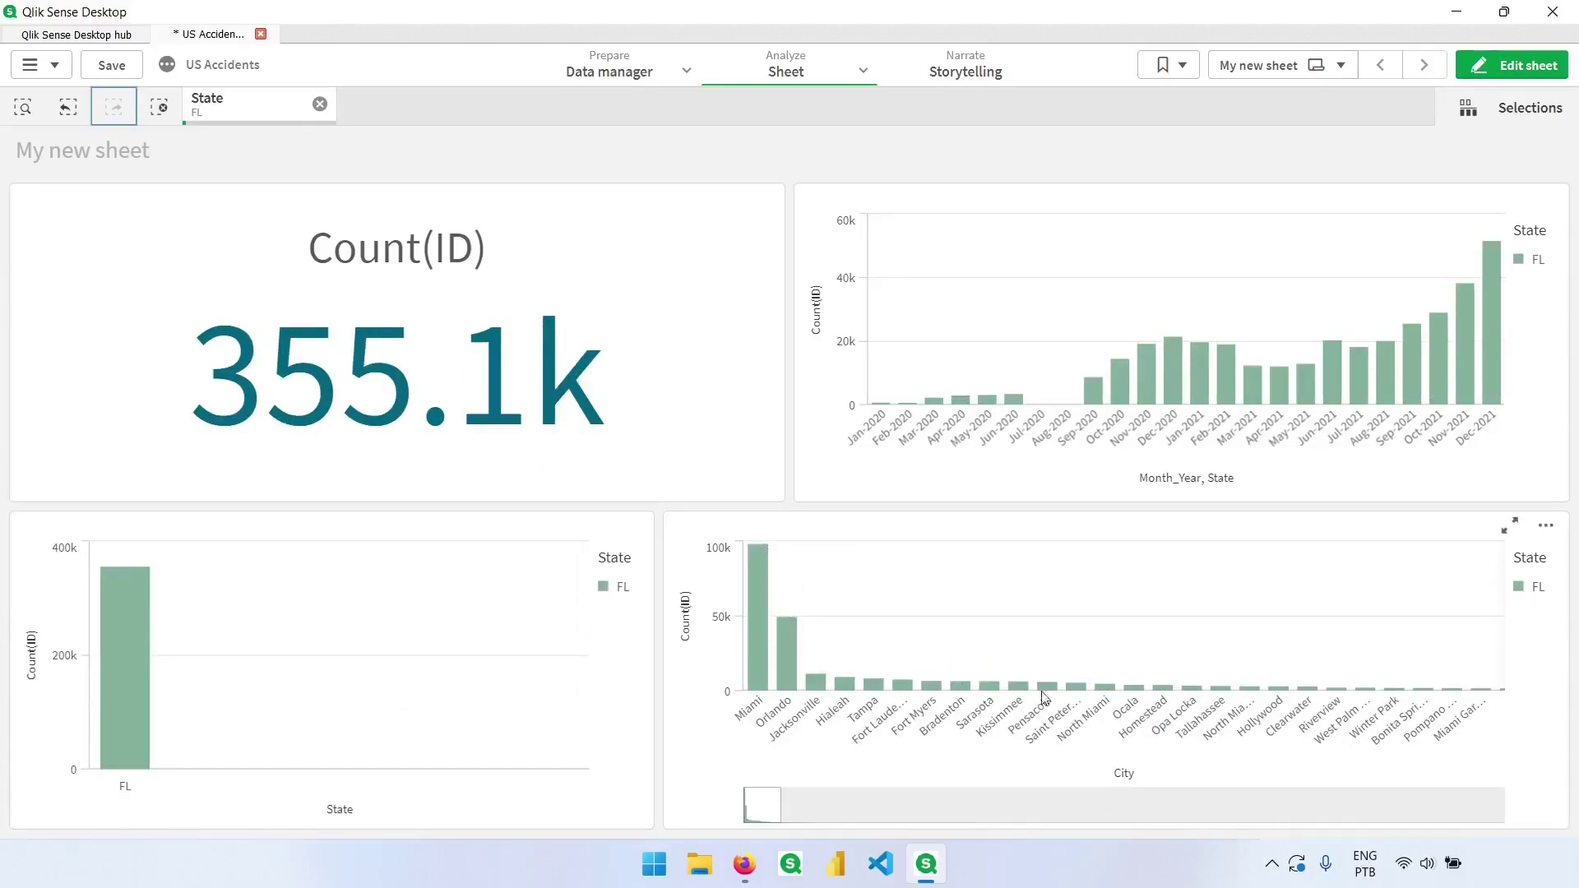
{"action": "mouse_move", "coordinate": [757, 566]}
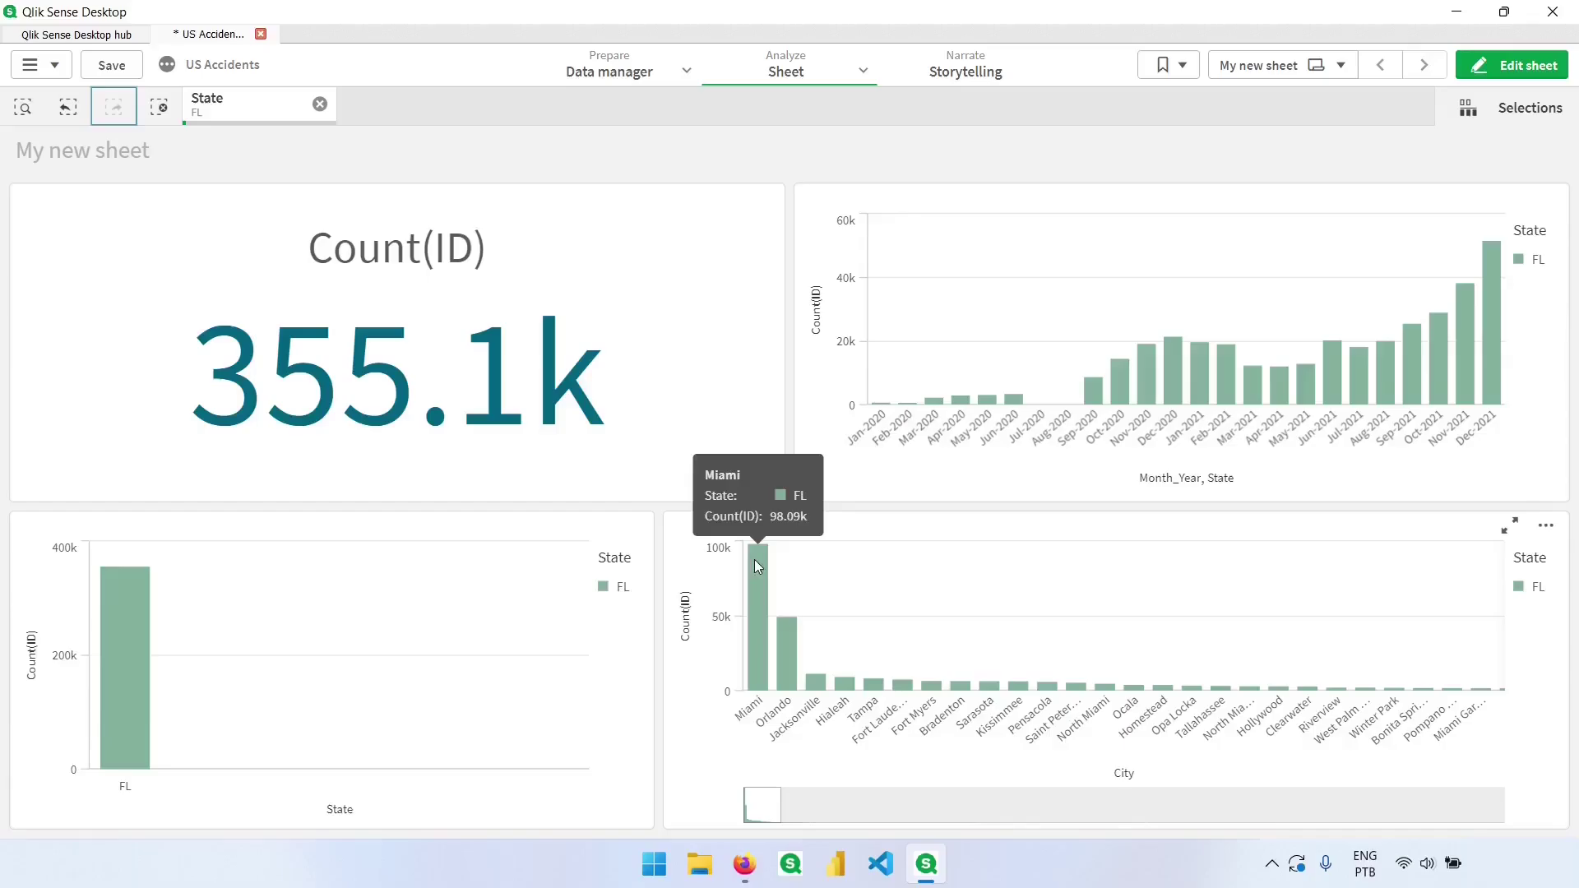
{"action": "left_click", "coordinate": [320, 104]}
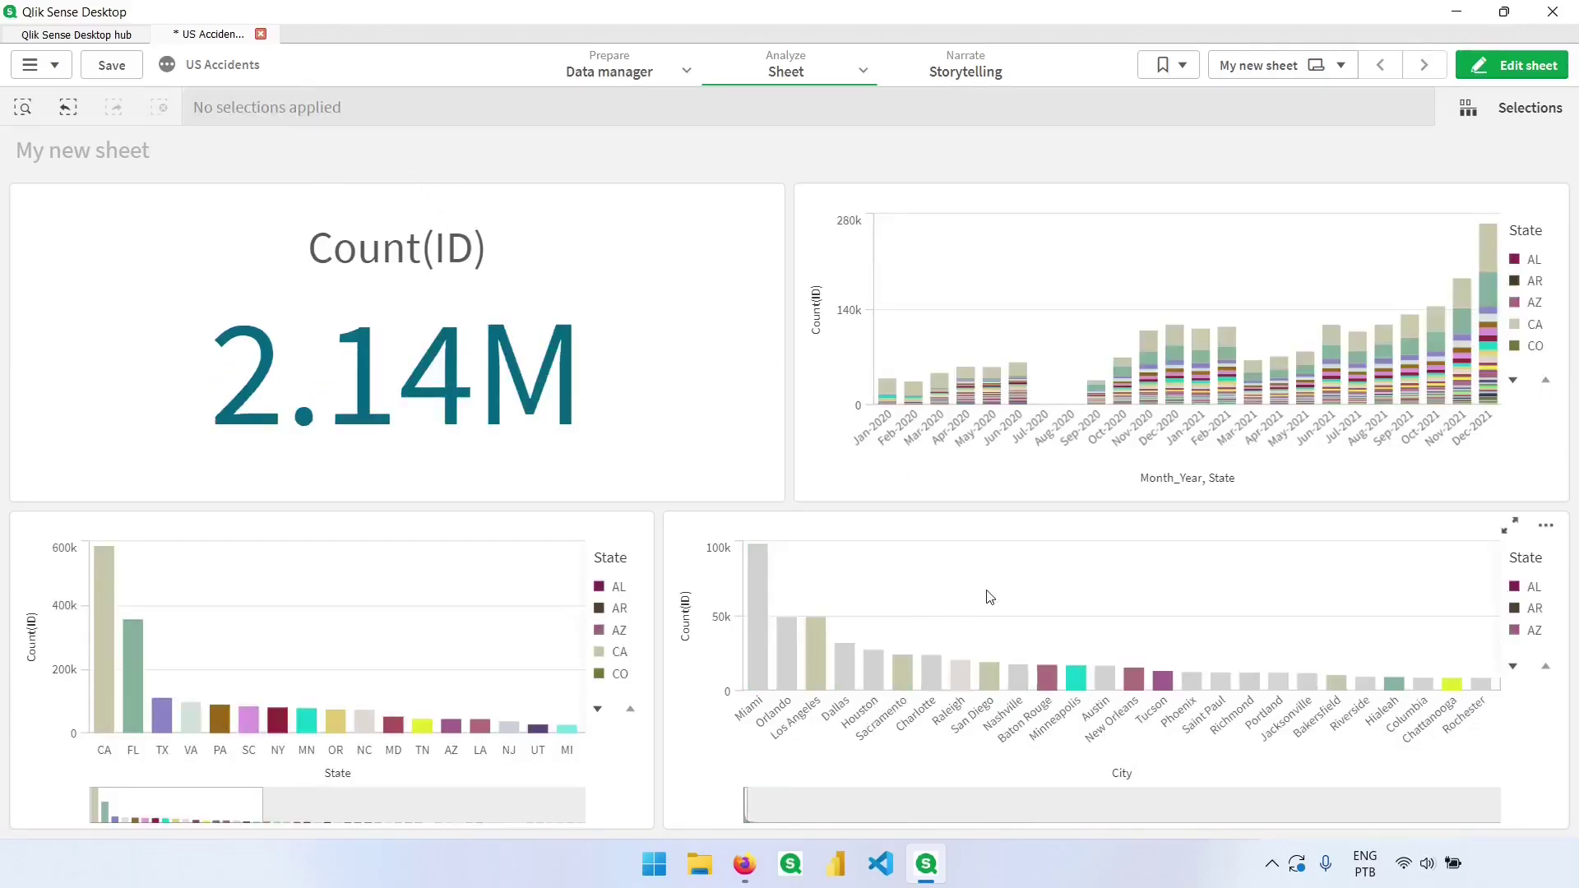
- Change the City chart's dimension to the expression =City&'-'&State
{"action": "left_click", "coordinate": [1511, 65]}
{"action": "left_click", "coordinate": [1025, 562]}
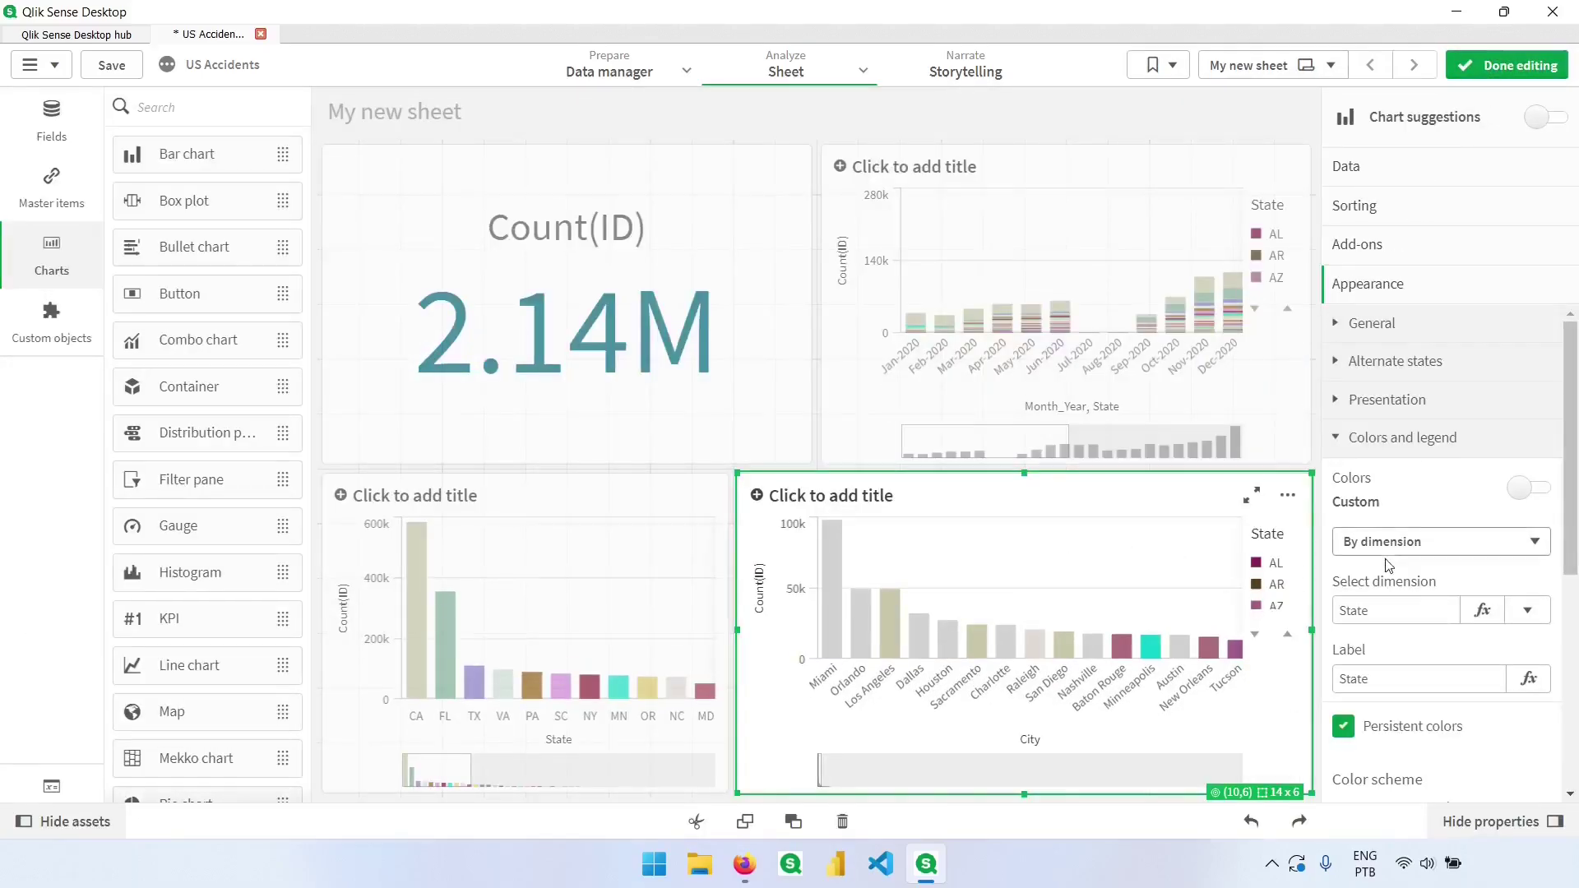
{"action": "left_click", "coordinate": [1375, 169]}
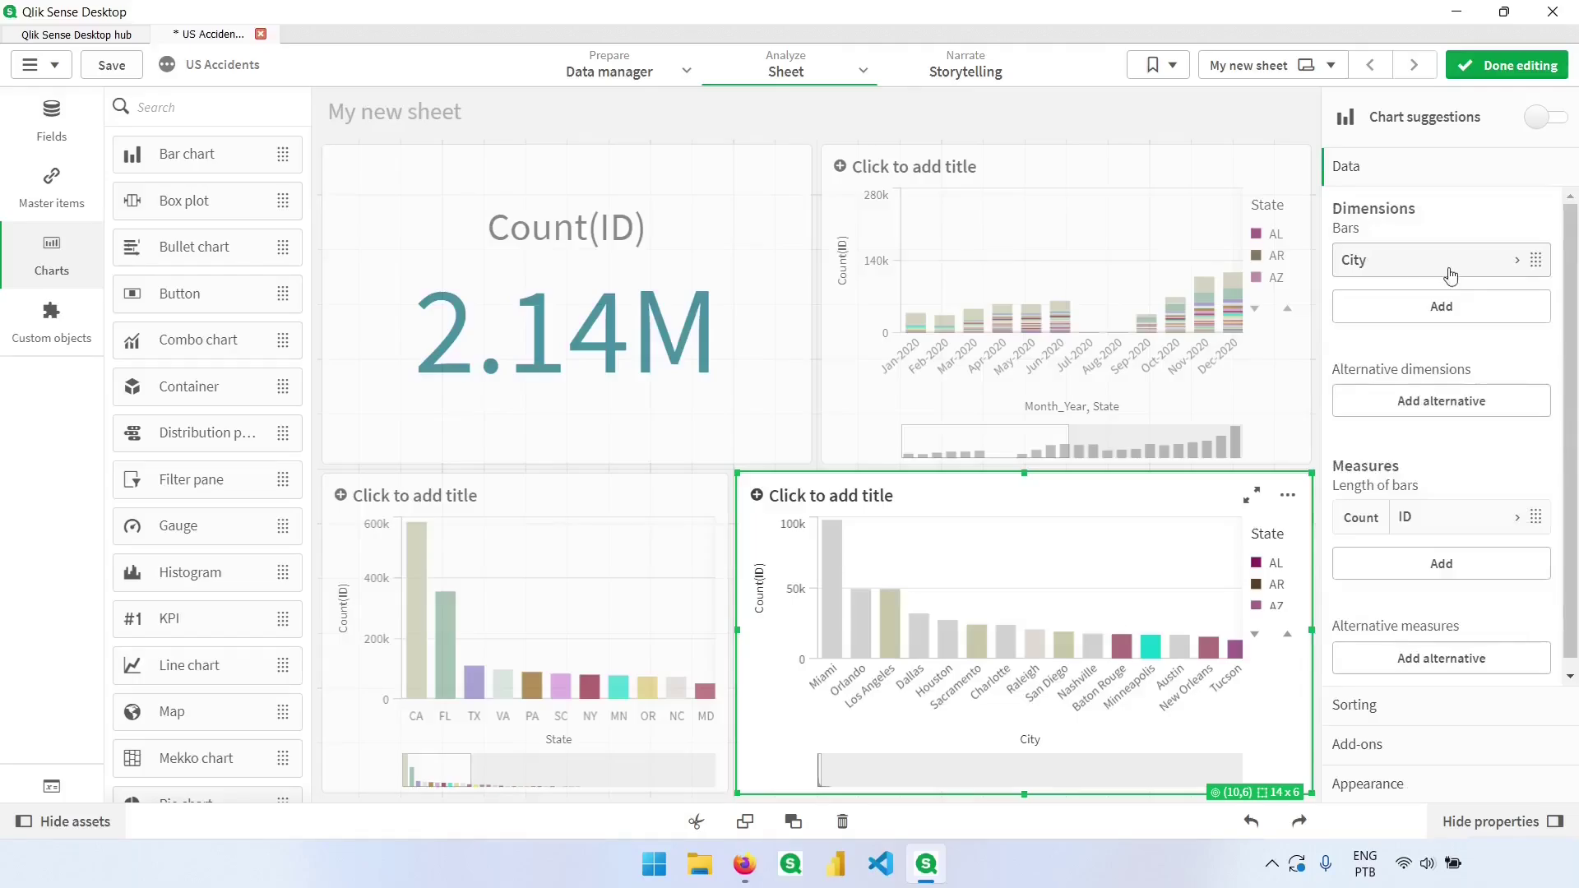
{"action": "left_click", "coordinate": [1474, 275]}
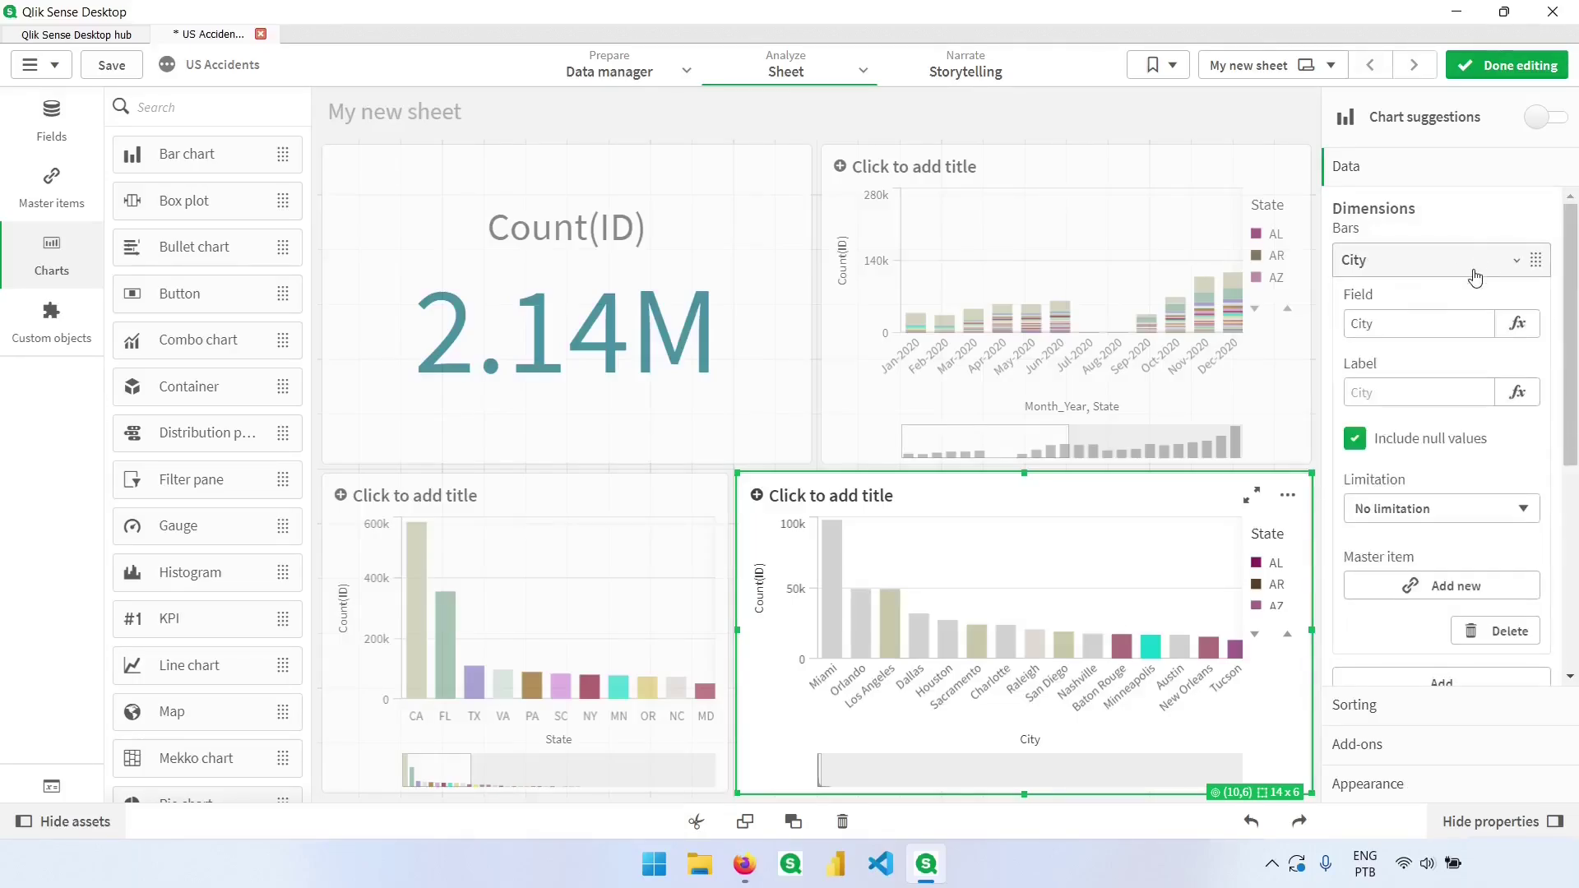
{"action": "left_click", "coordinate": [1522, 328]}
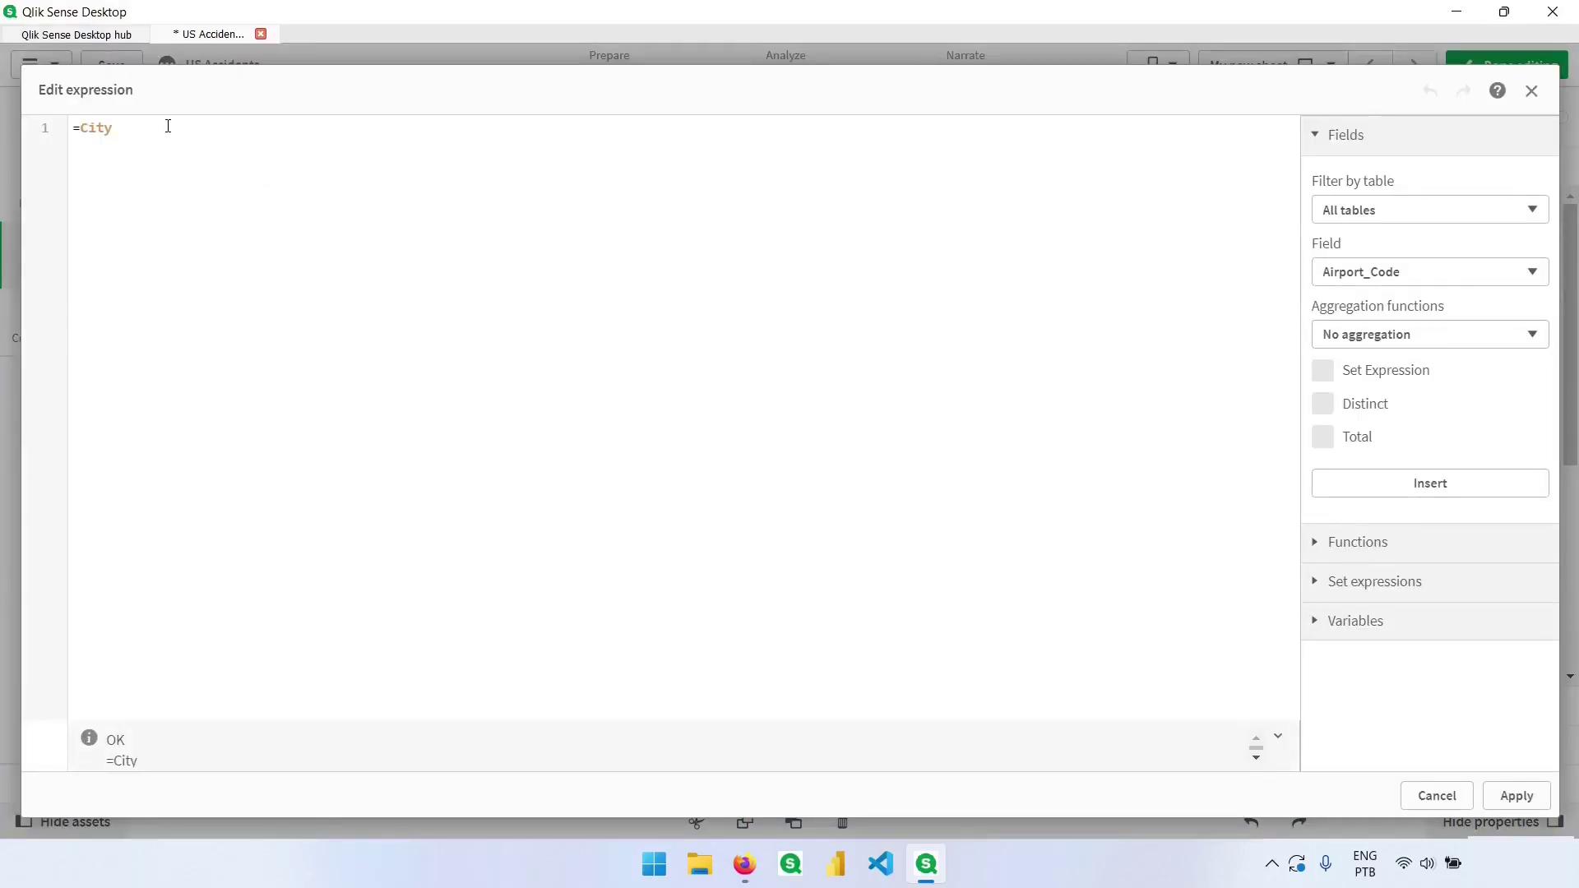
{"action": "type", "text": "&'-'&State"}
{"action": "left_click", "coordinate": [1515, 796]}
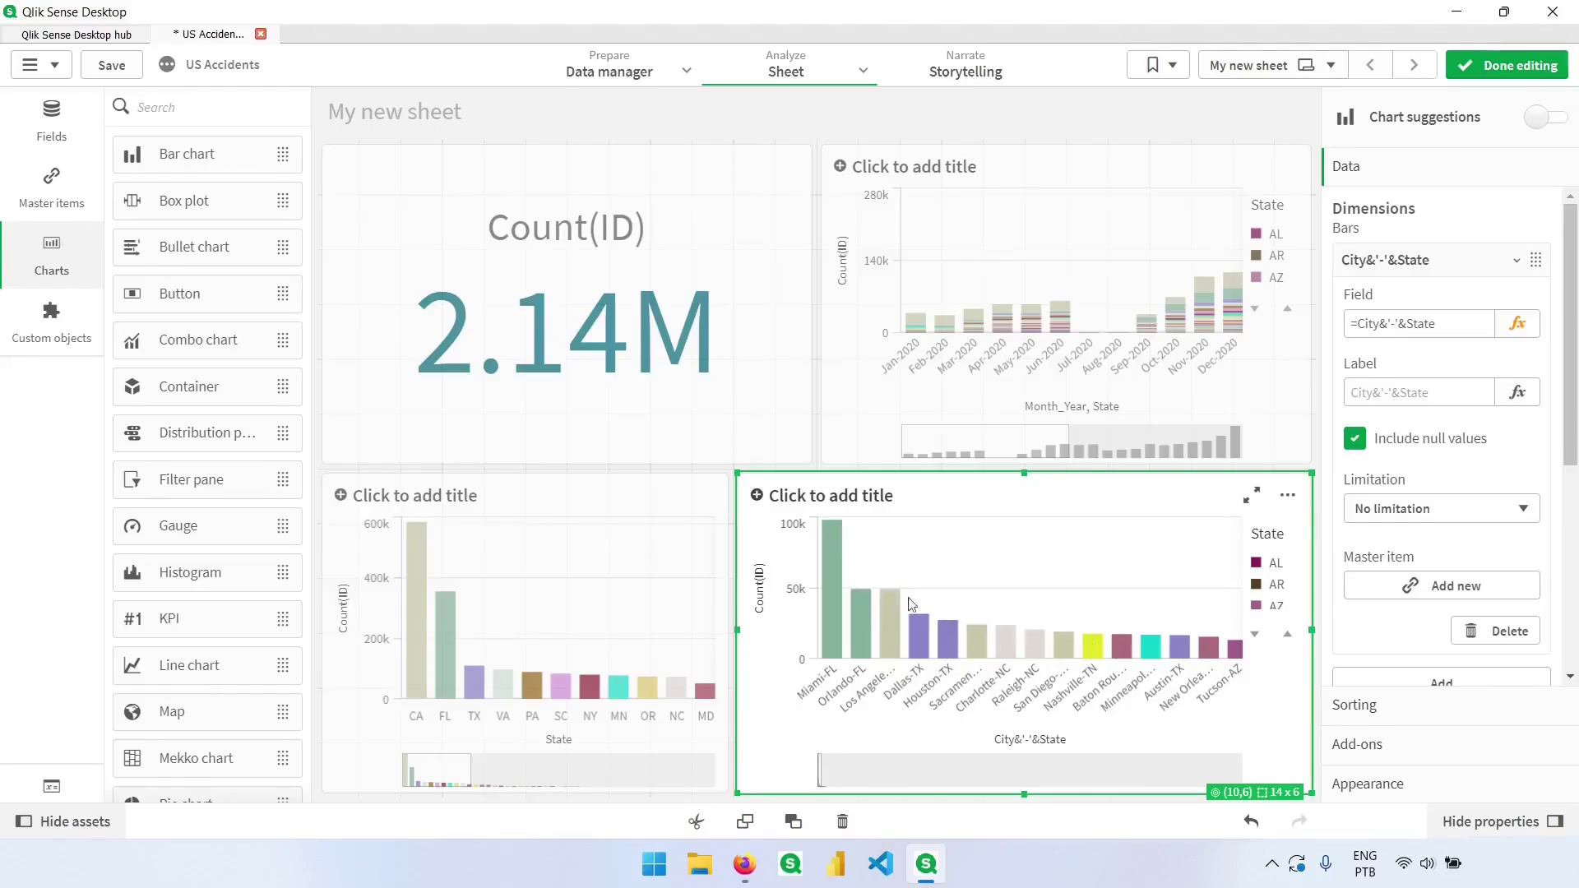
- Label the combined dimension 'City' and finish editing the sheet
{"action": "left_click", "coordinate": [1406, 397]}
{"action": "type", "text": "City"}
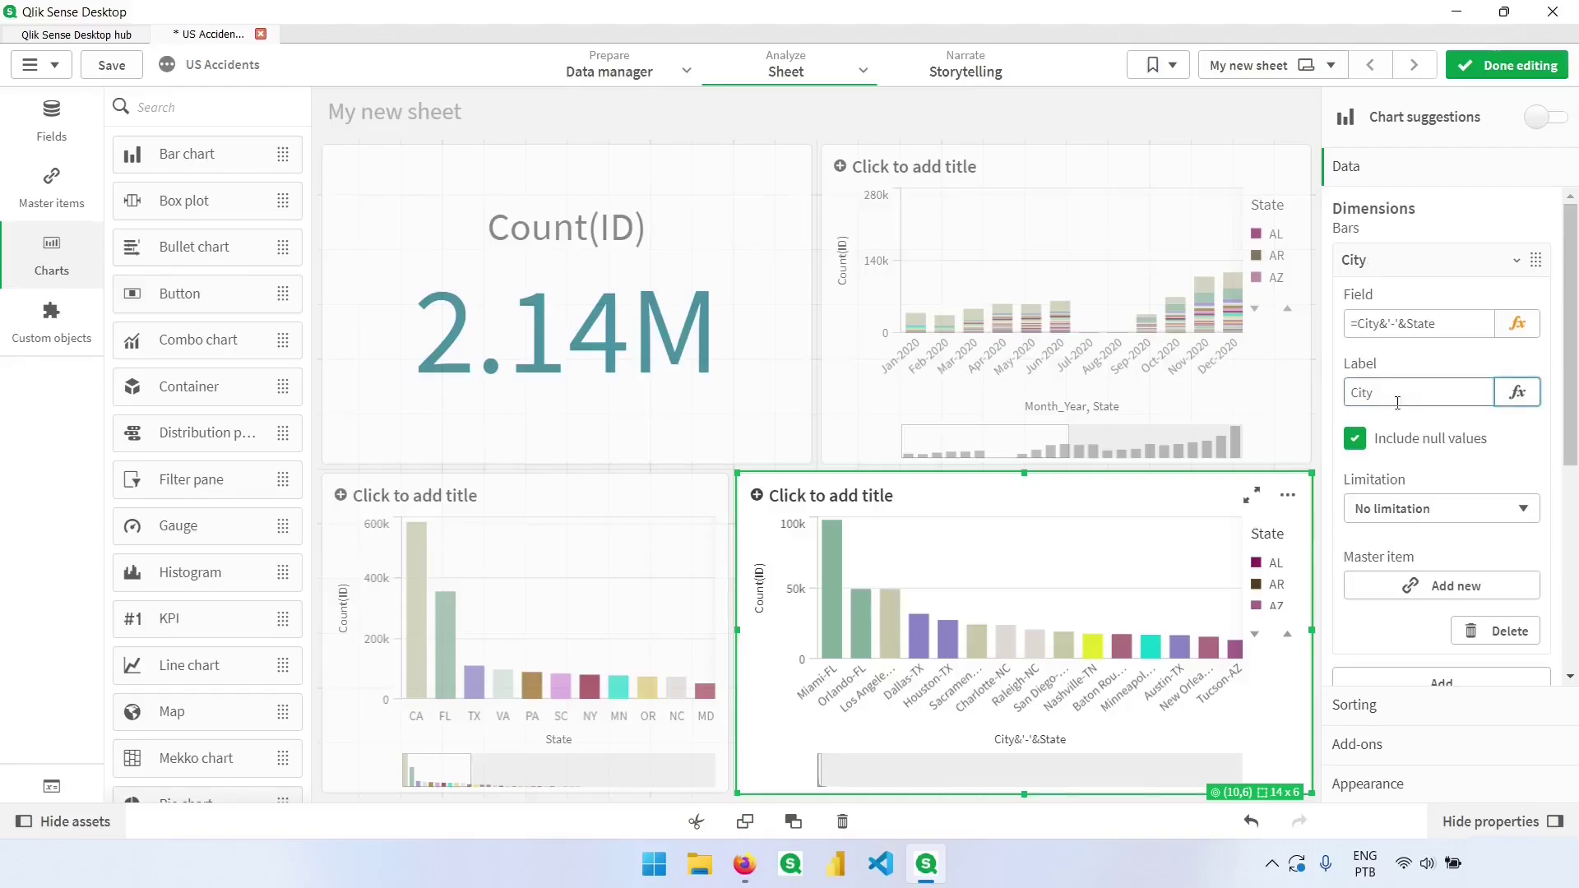
{"action": "key", "text": "Tab"}
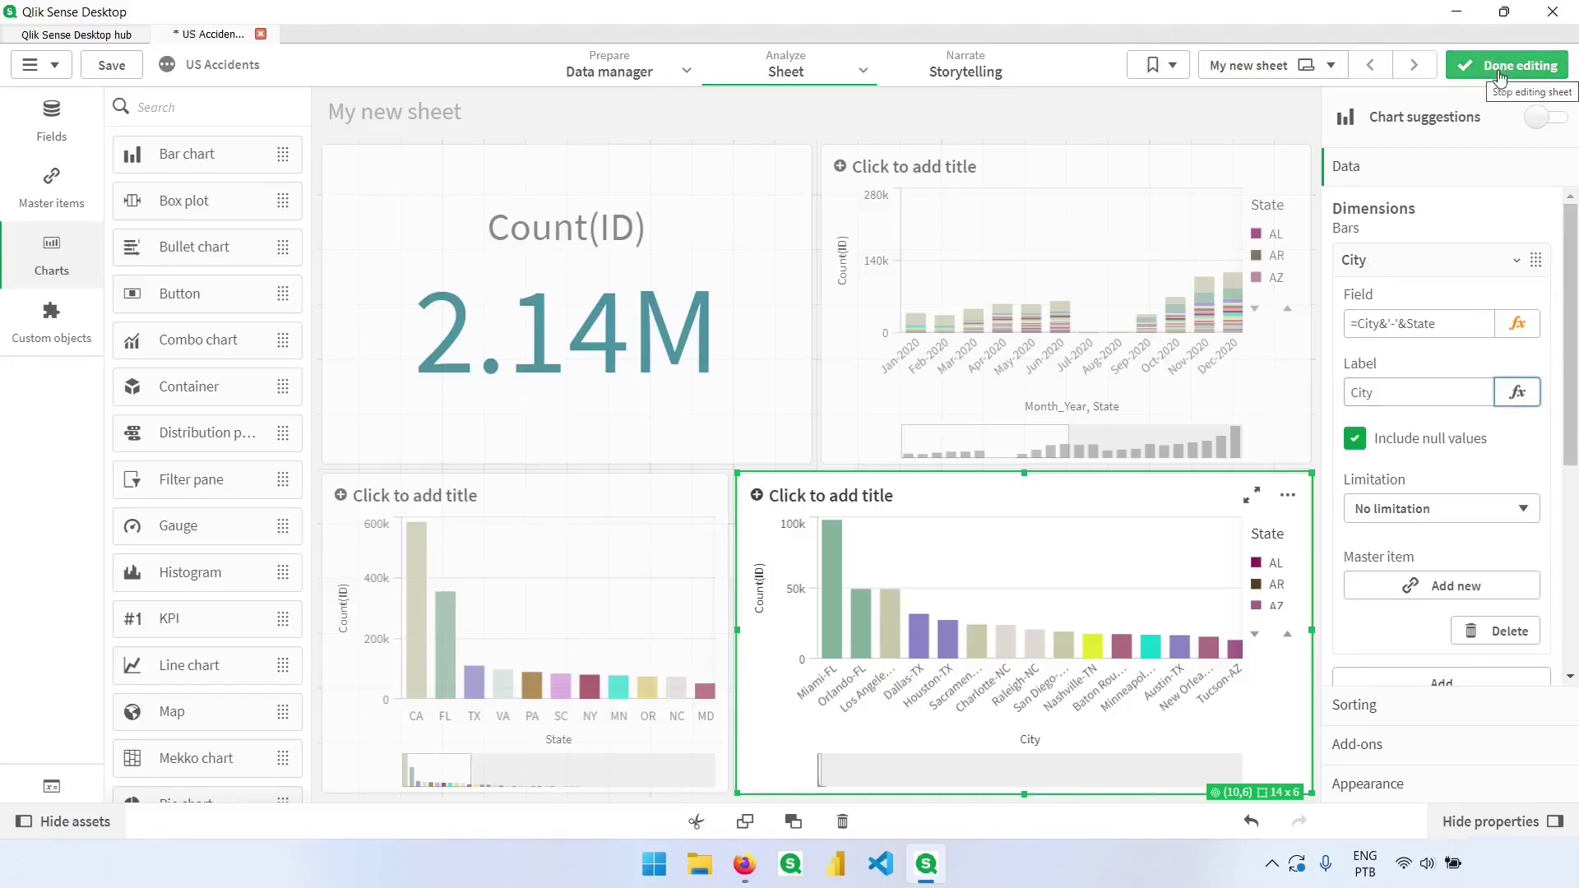
{"action": "left_click", "coordinate": [1495, 71]}
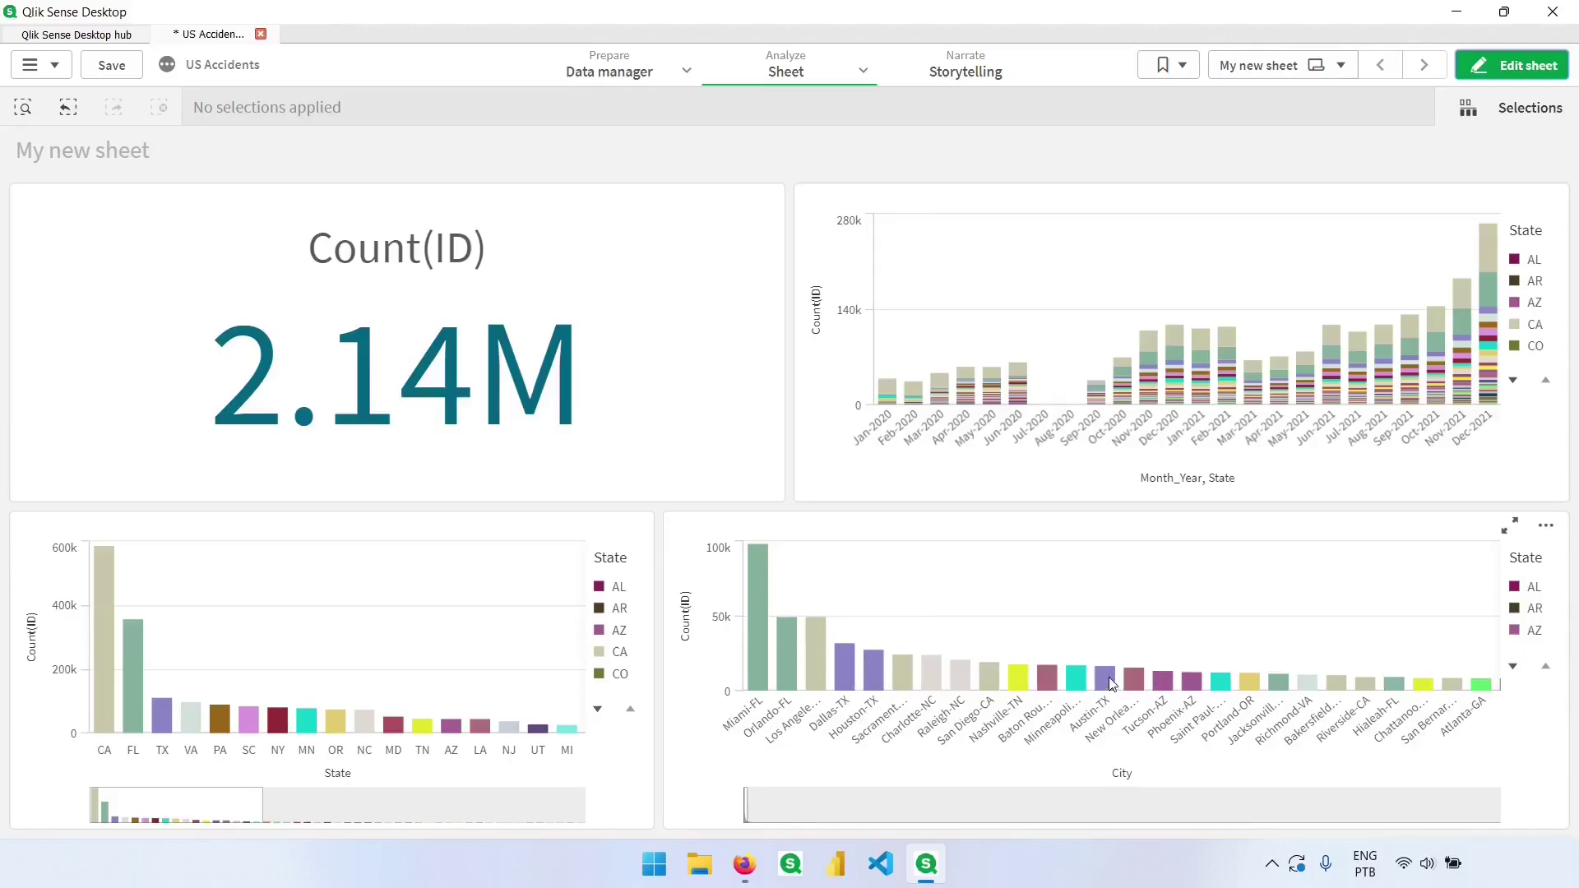
{"action": "mouse_move", "coordinate": [1111, 682]}
{"action": "left_click_drag", "start_coordinate": [908, 709], "coordinate": [748, 708]}
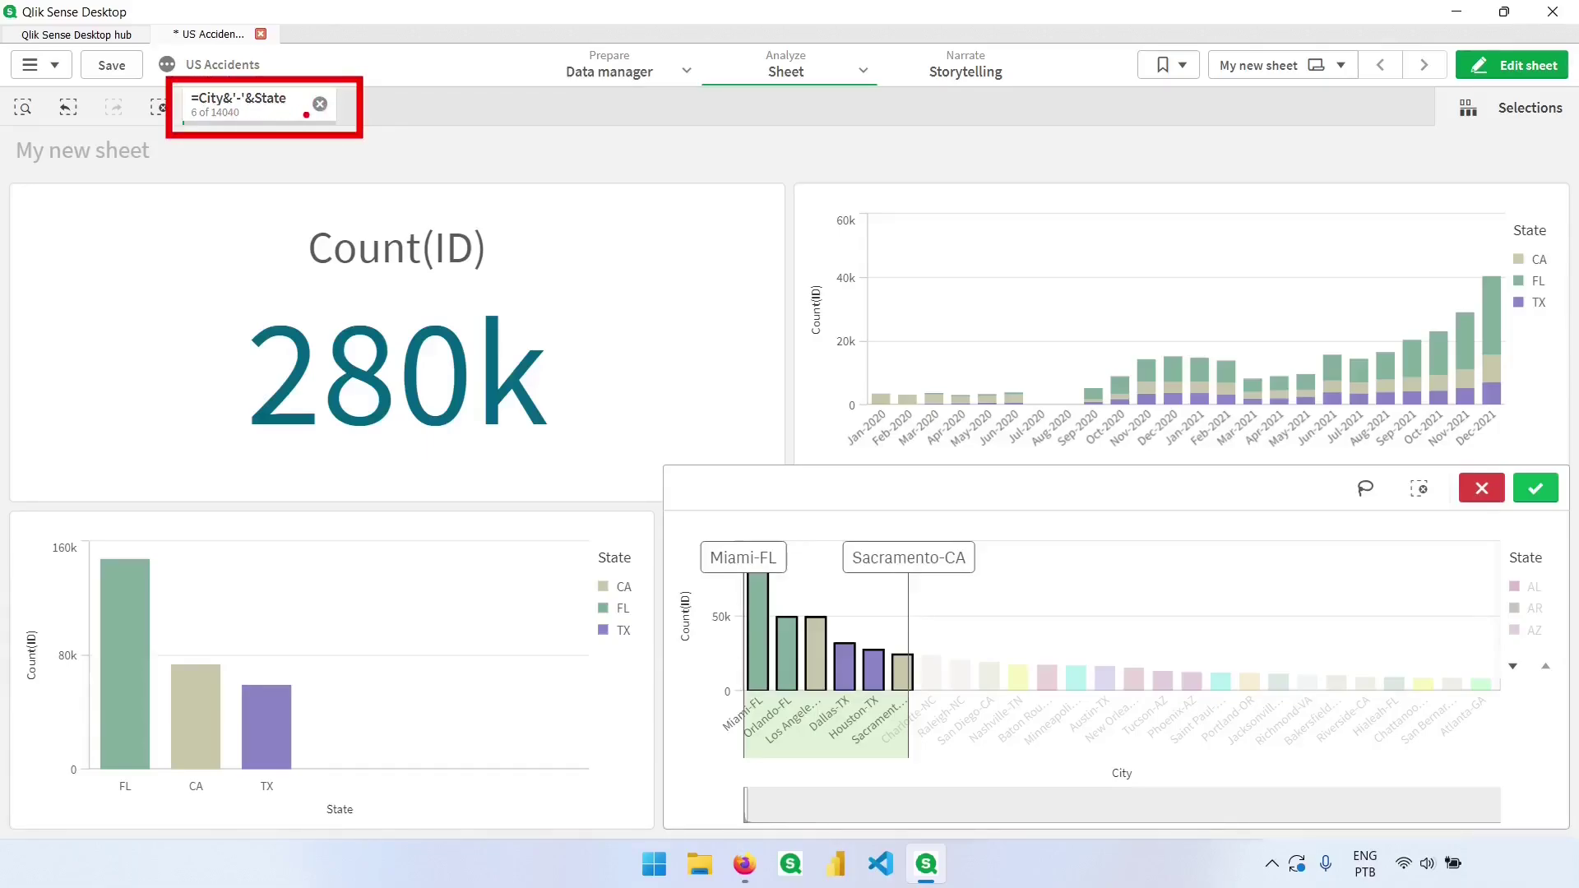
{"action": "left_click", "coordinate": [1481, 488]}
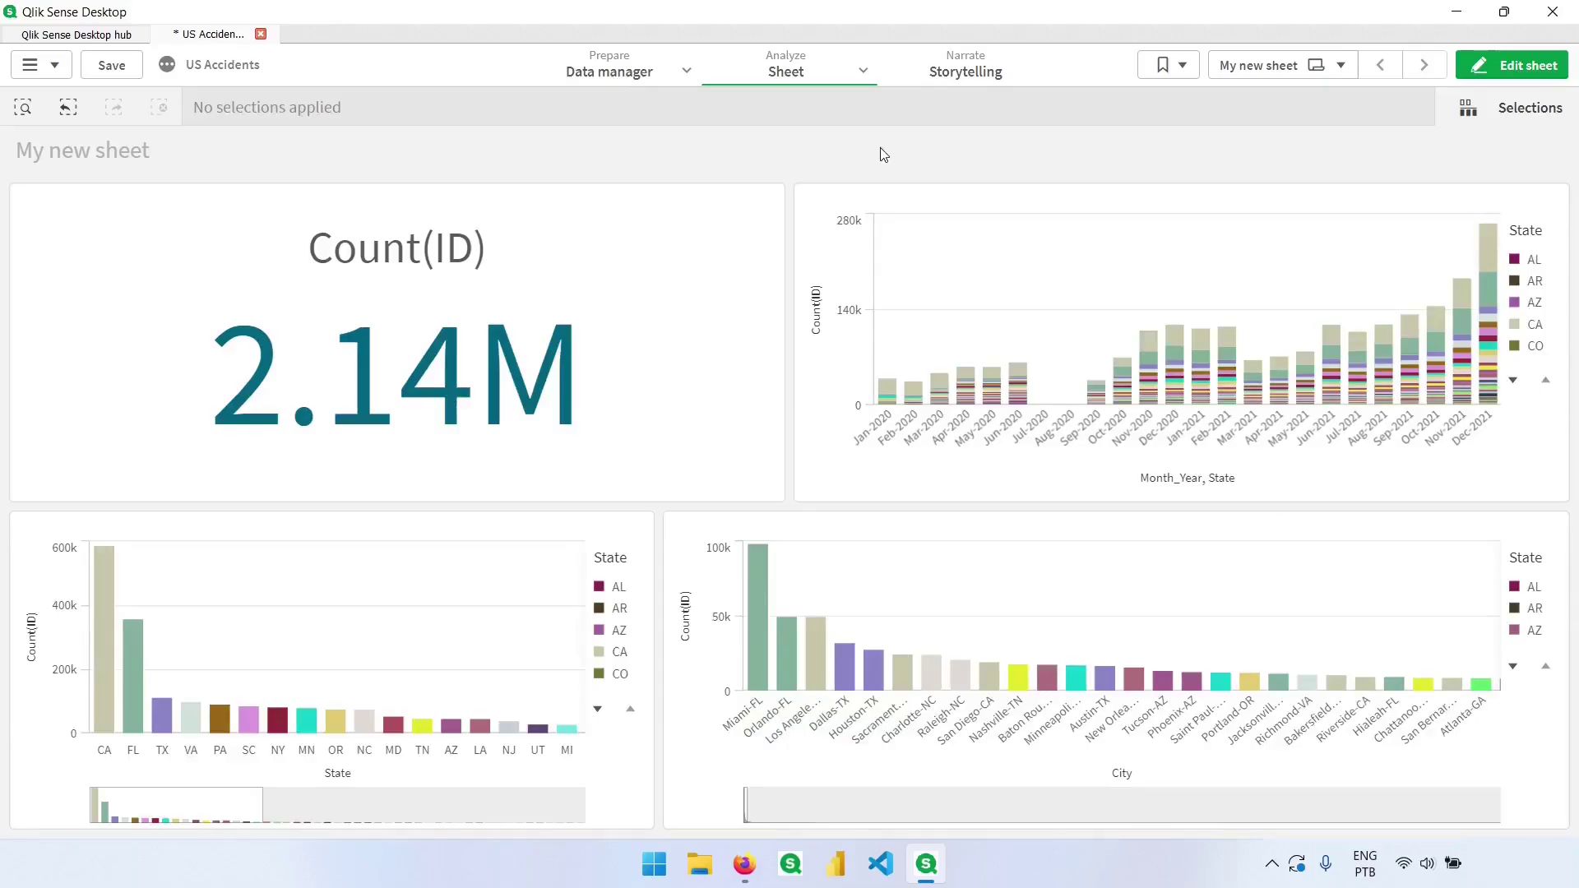
- Undo the combined city-state dimension back to City, then add State as a second dimension
{"action": "left_click", "coordinate": [1512, 65]}
{"action": "left_click", "coordinate": [1118, 565]}
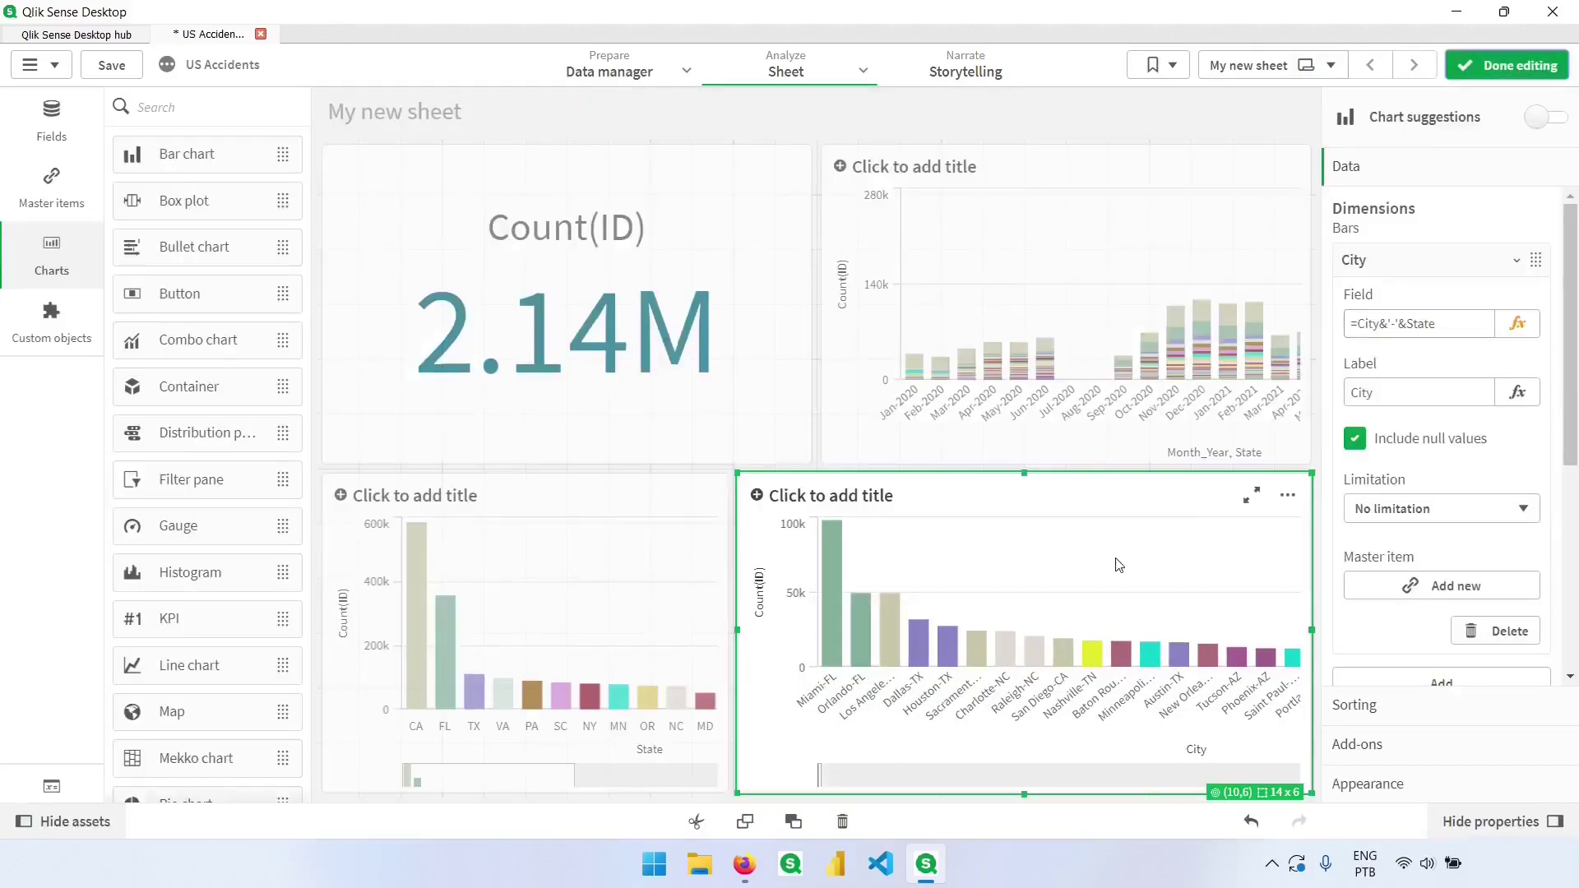
{"action": "left_click", "coordinate": [1250, 821]}
{"action": "left_click", "coordinate": [1250, 821]}
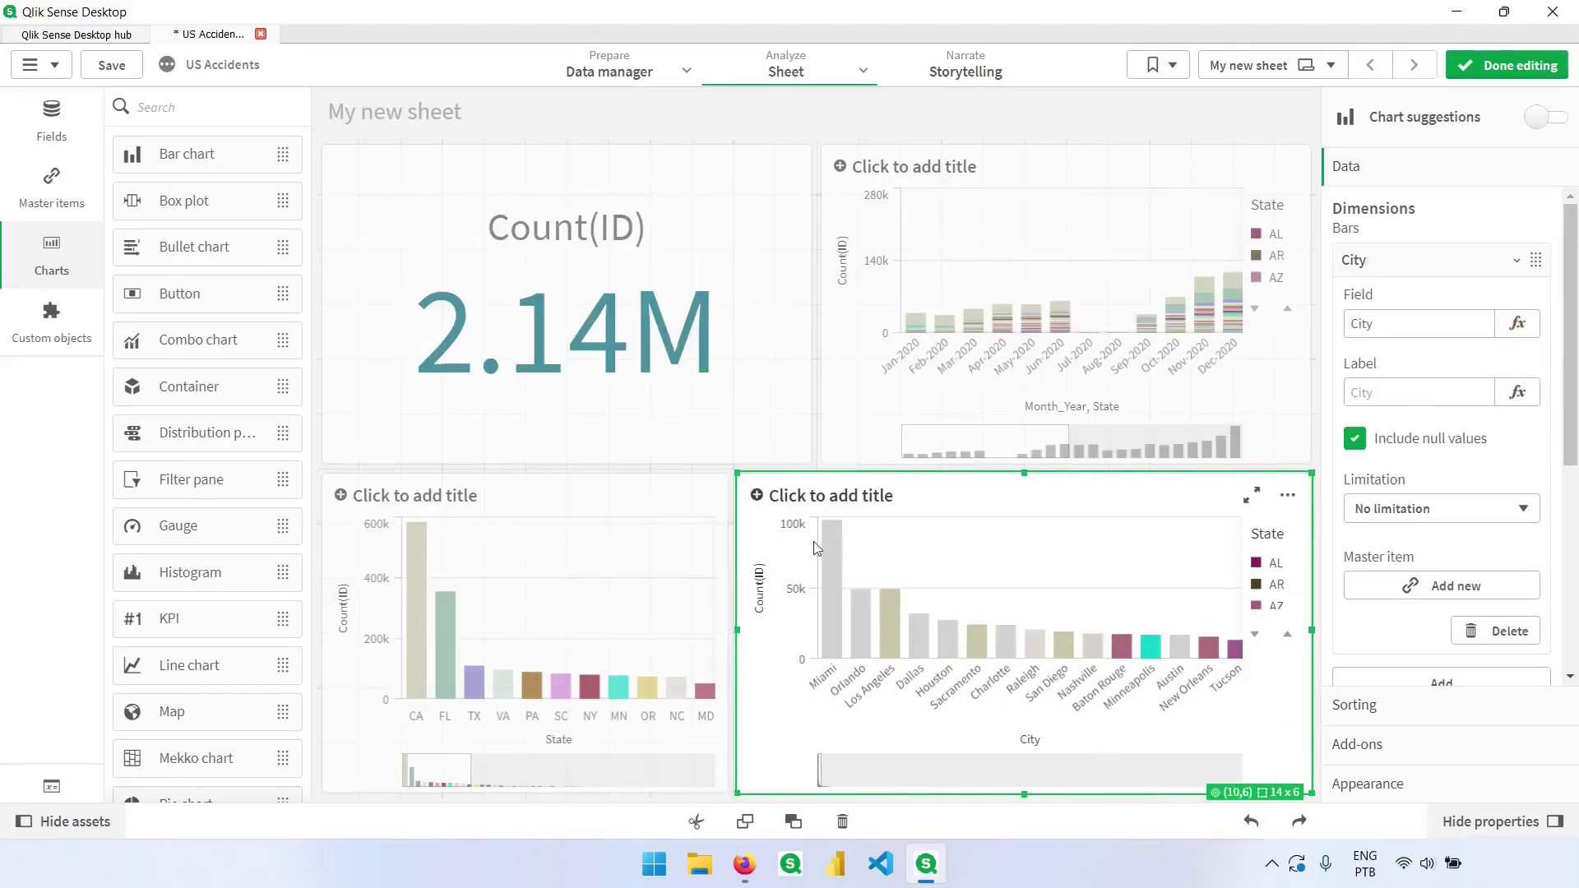
{"action": "left_click", "coordinate": [1437, 268]}
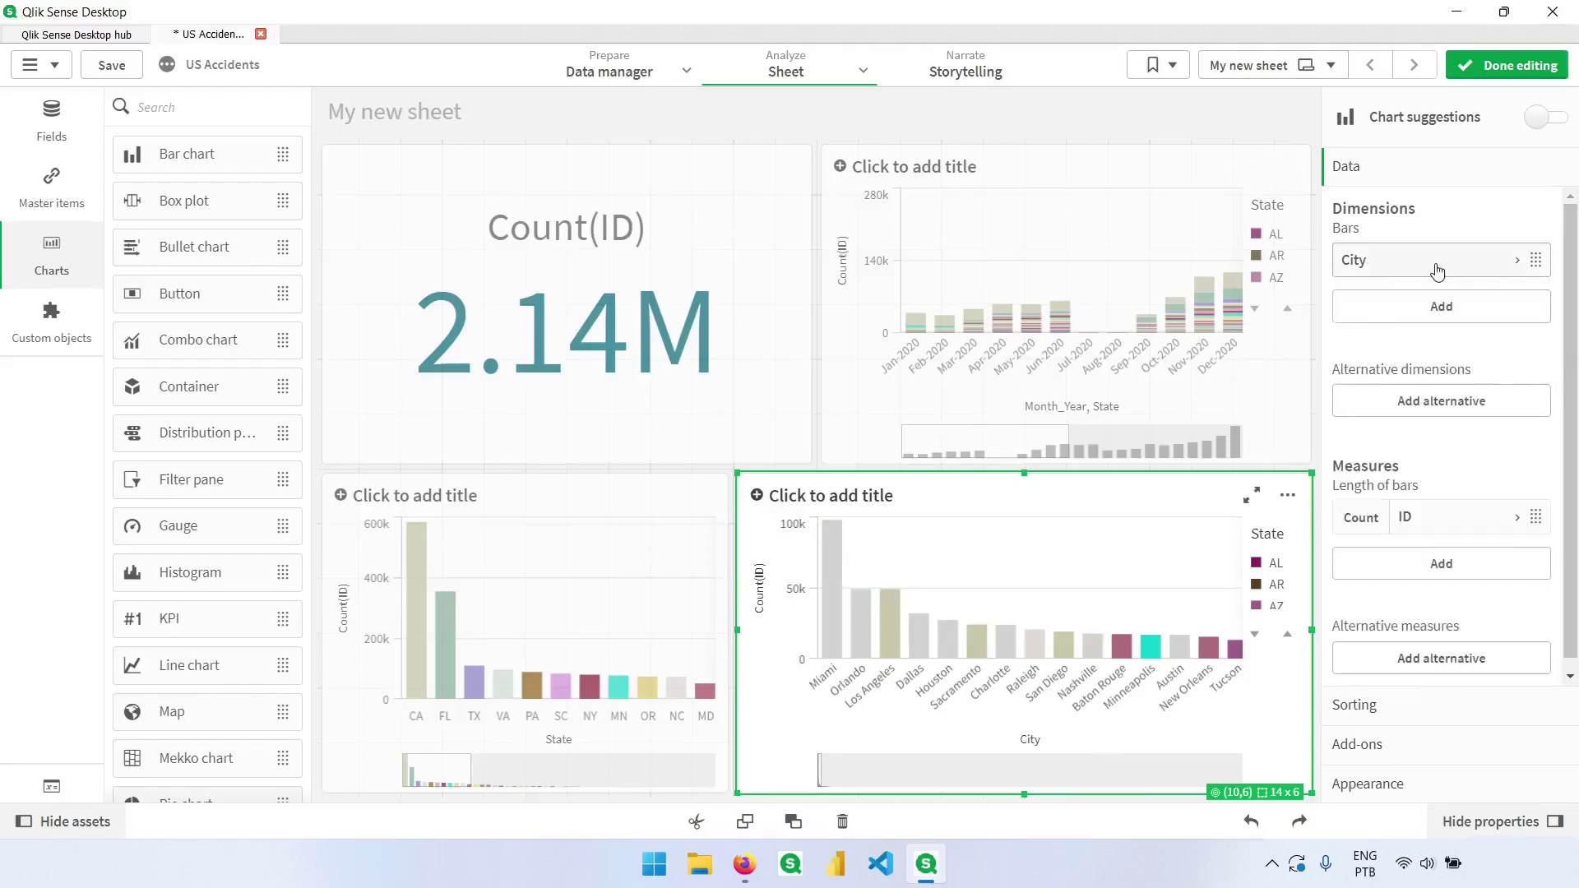
{"action": "left_click", "coordinate": [1430, 319]}
{"action": "type", "text": "stat"}
{"action": "left_click", "coordinate": [1406, 440]}
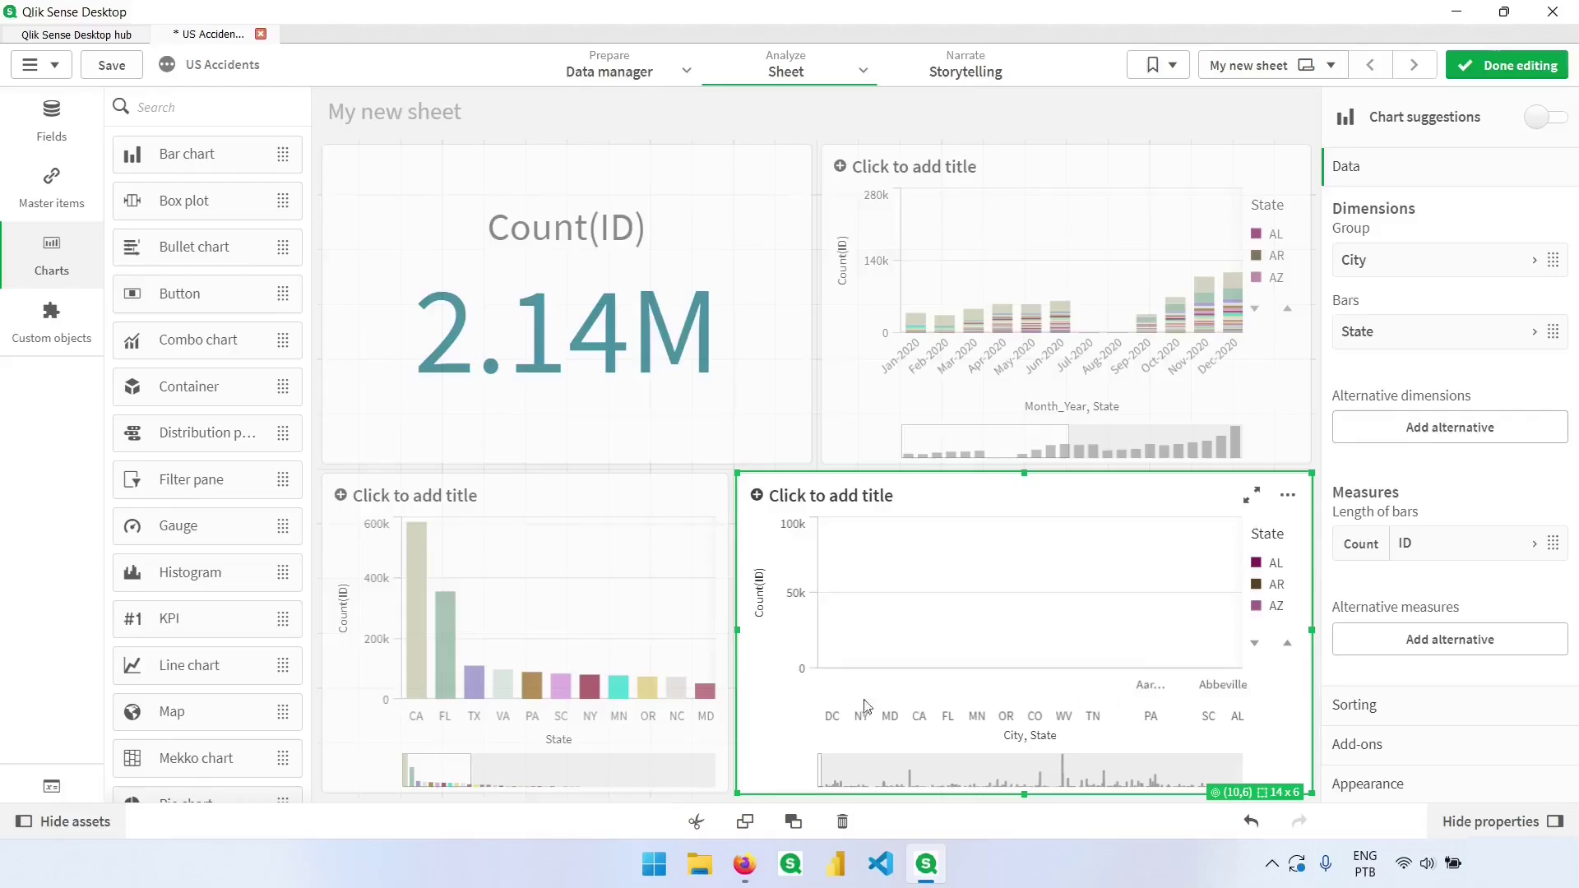
- Preview the chart, then set its Appearance presentation to Stacked bars
{"action": "left_click", "coordinate": [1505, 66]}
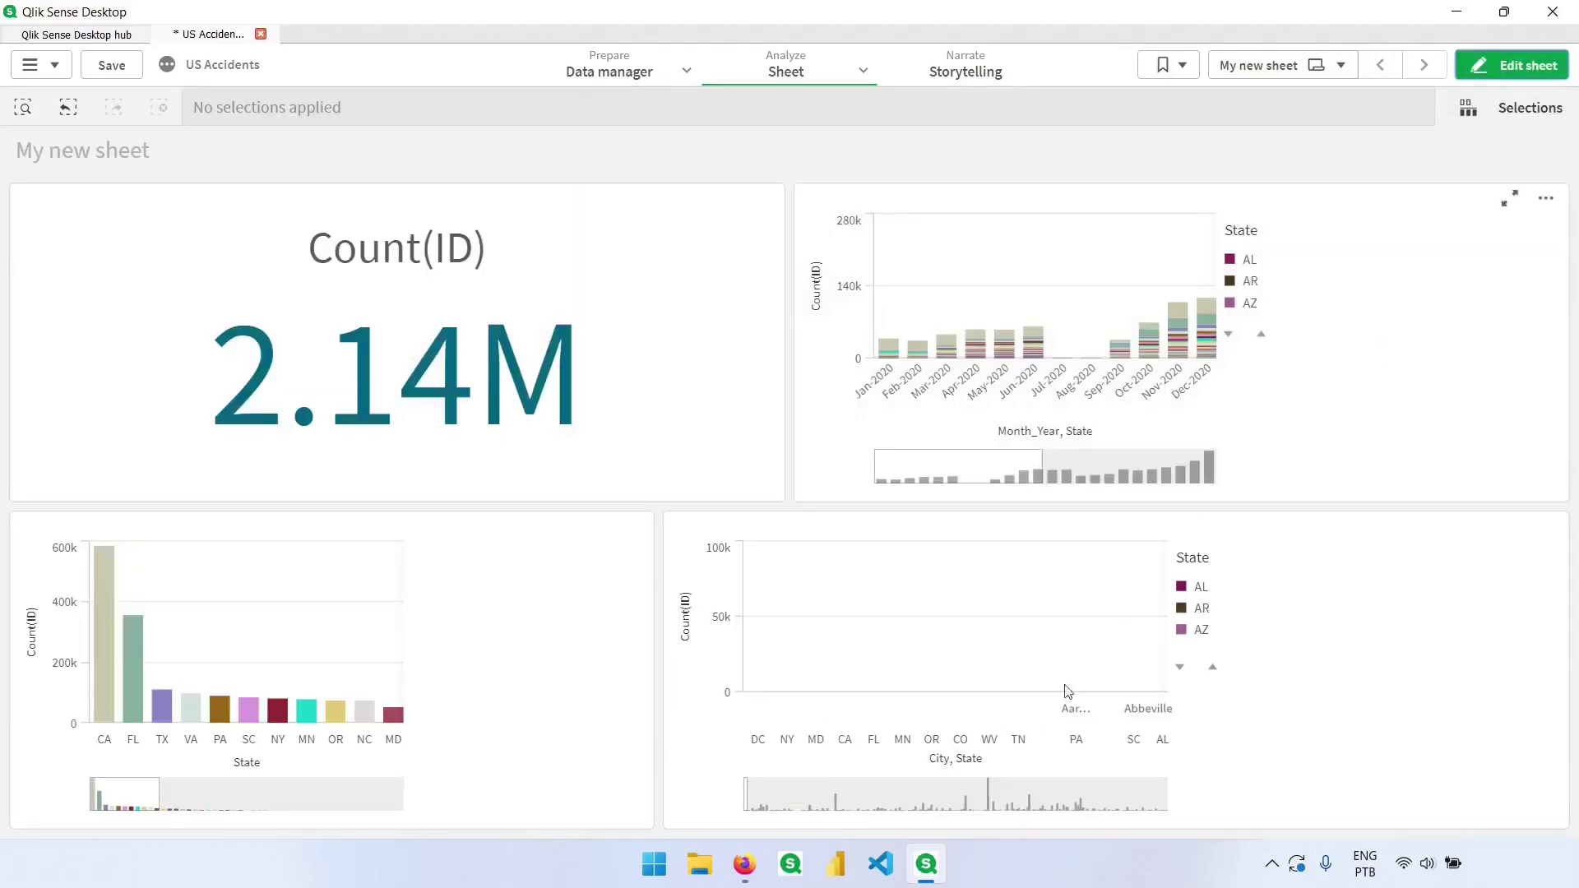
{"action": "left_click", "coordinate": [1488, 65]}
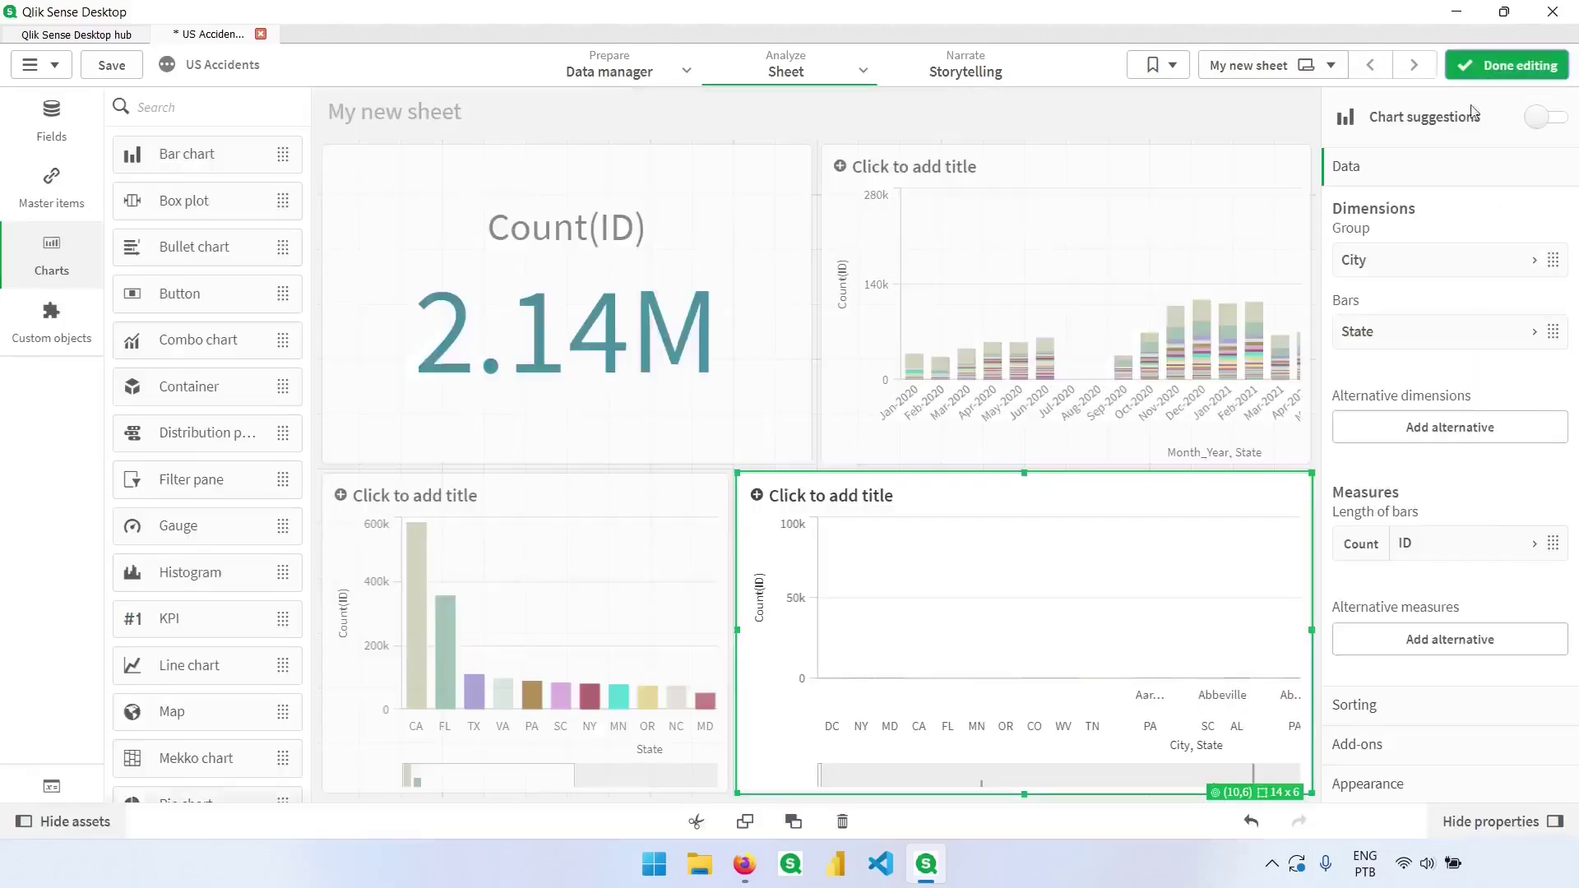
{"action": "left_click", "coordinate": [1397, 785]}
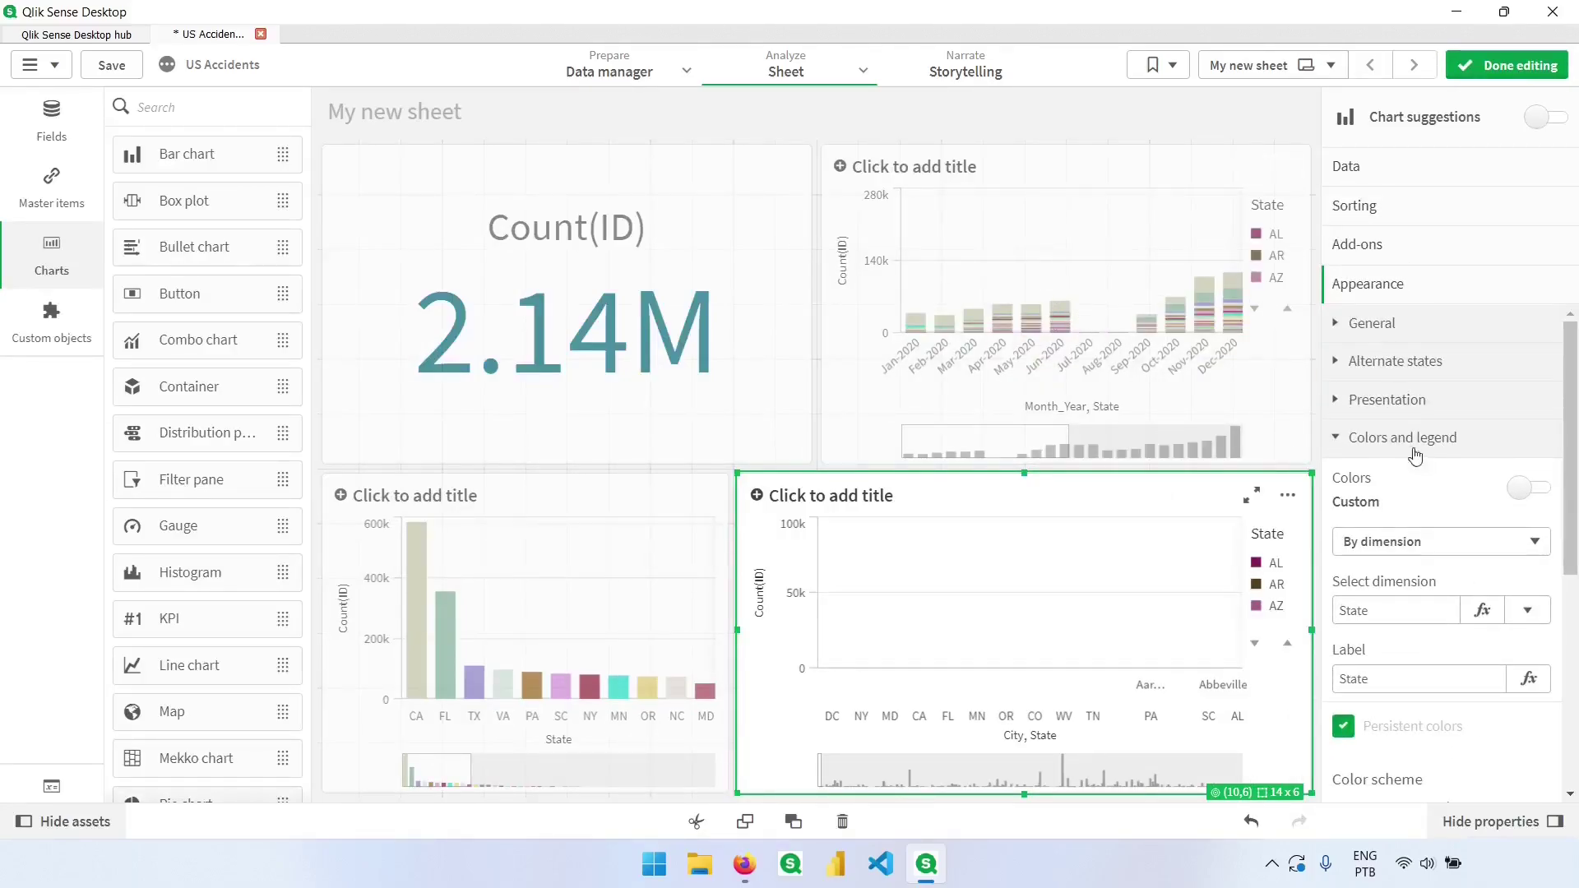
{"action": "left_click", "coordinate": [1413, 444]}
{"action": "left_click", "coordinate": [1408, 402]}
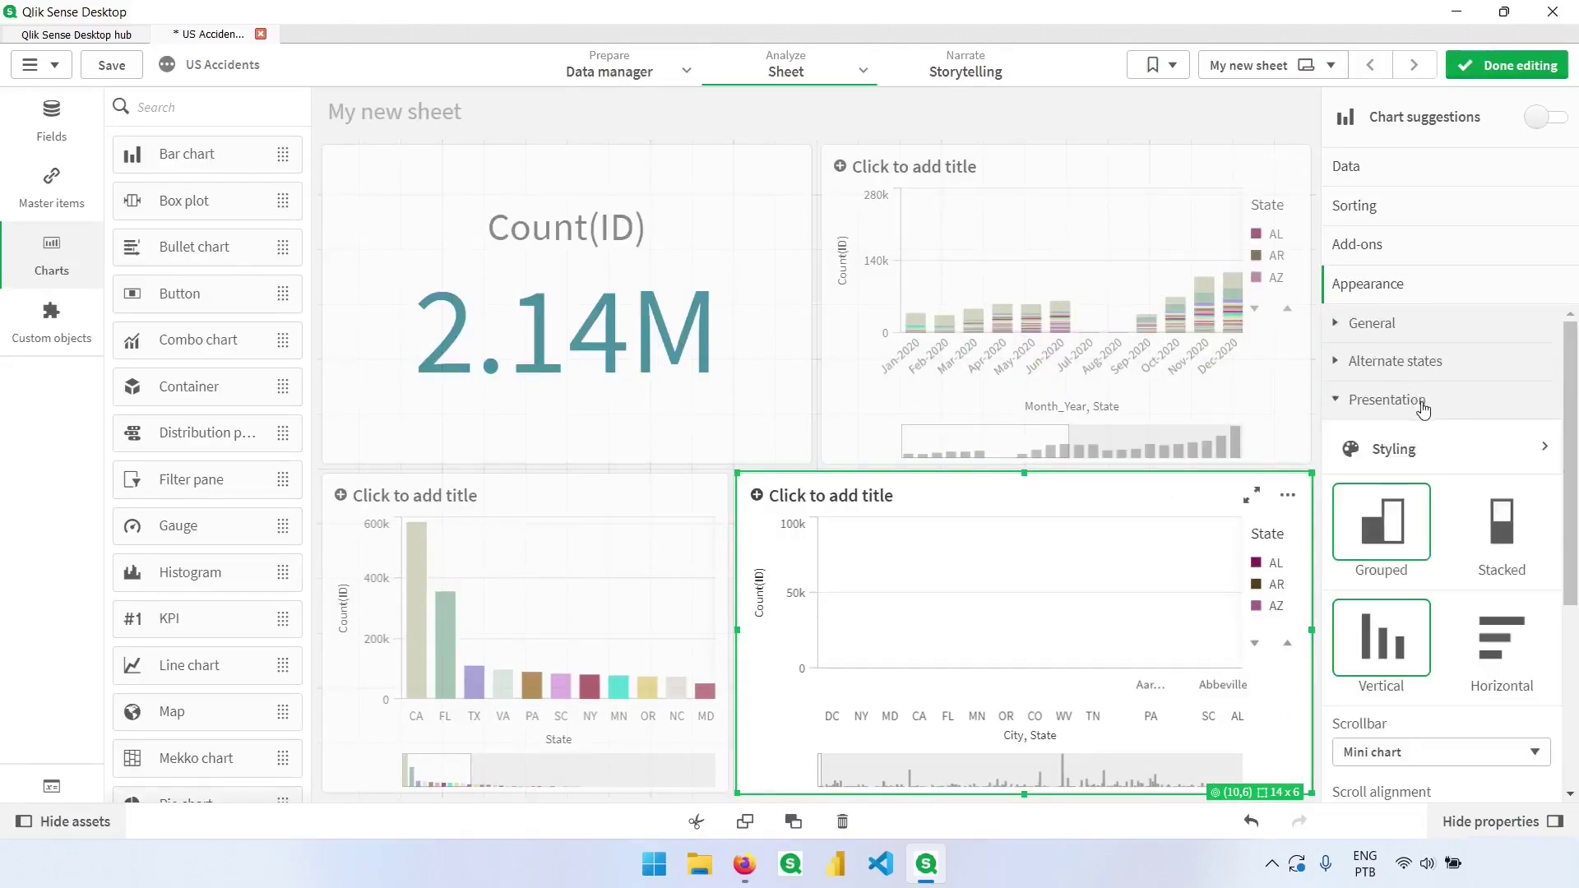
{"action": "left_click", "coordinate": [1498, 536]}
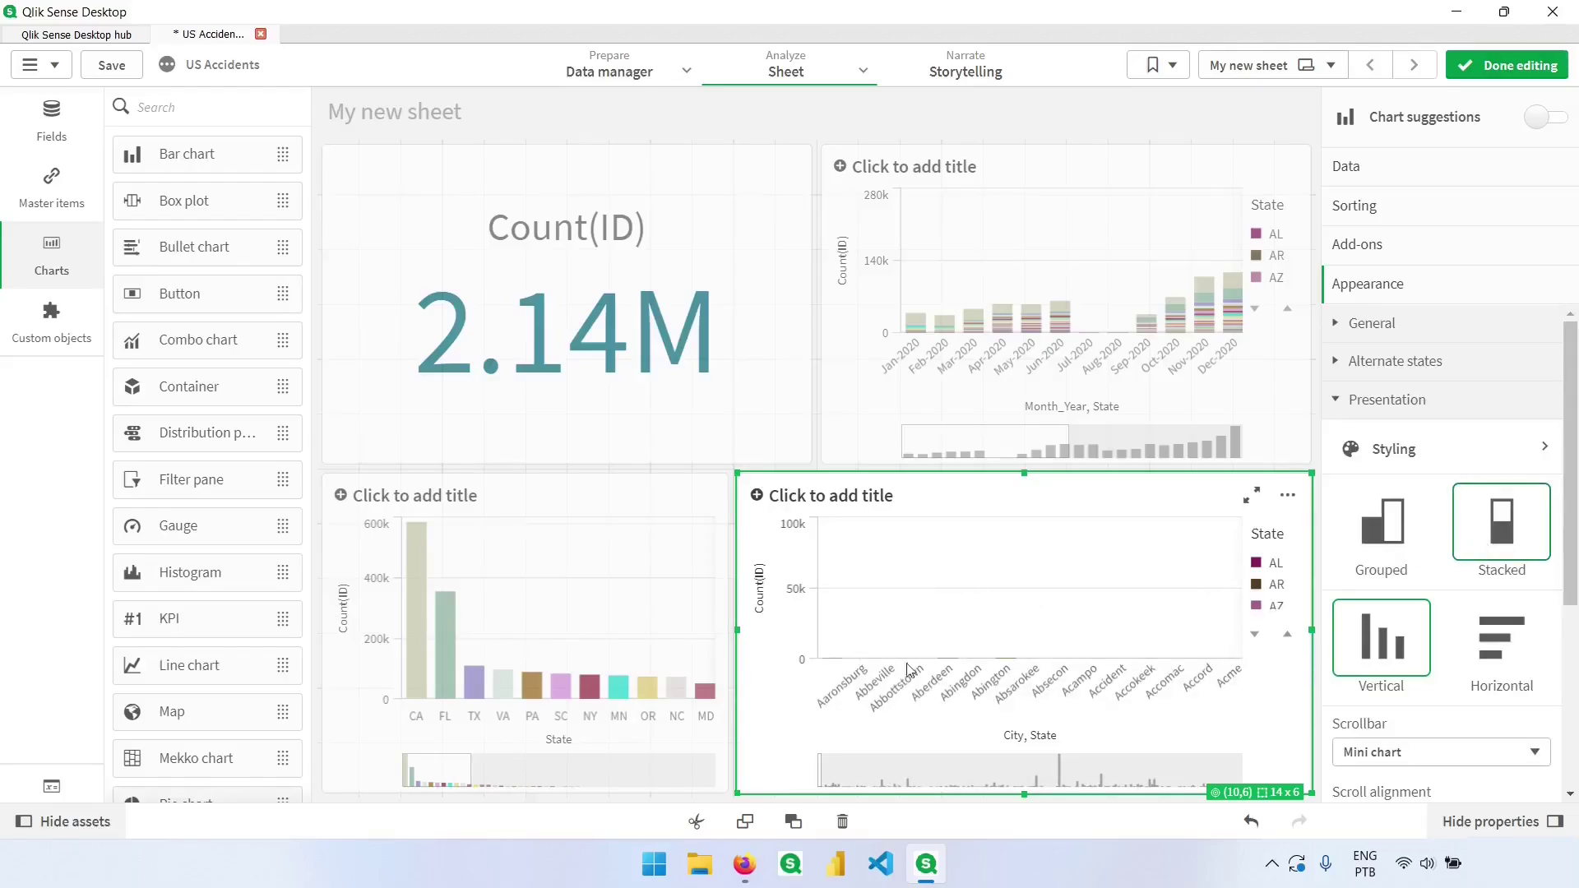
- Open the City sorting options and try dragging Count(ID) to the top of the sort order
{"action": "left_click", "coordinate": [1416, 219]}
{"action": "left_click", "coordinate": [1418, 245]}
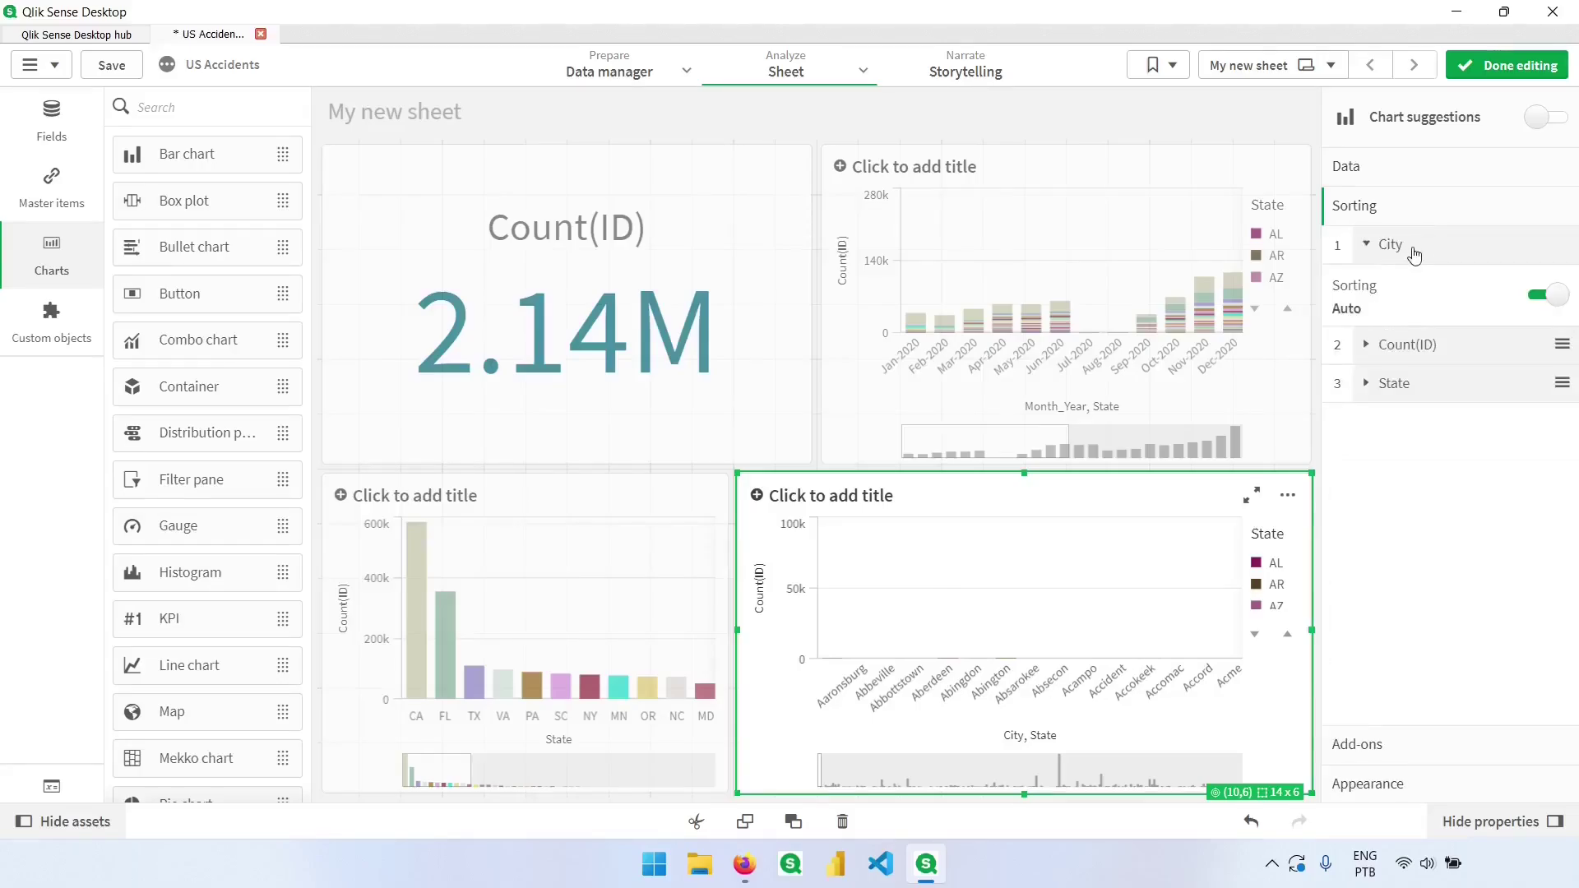
{"action": "left_click", "coordinate": [1384, 247]}
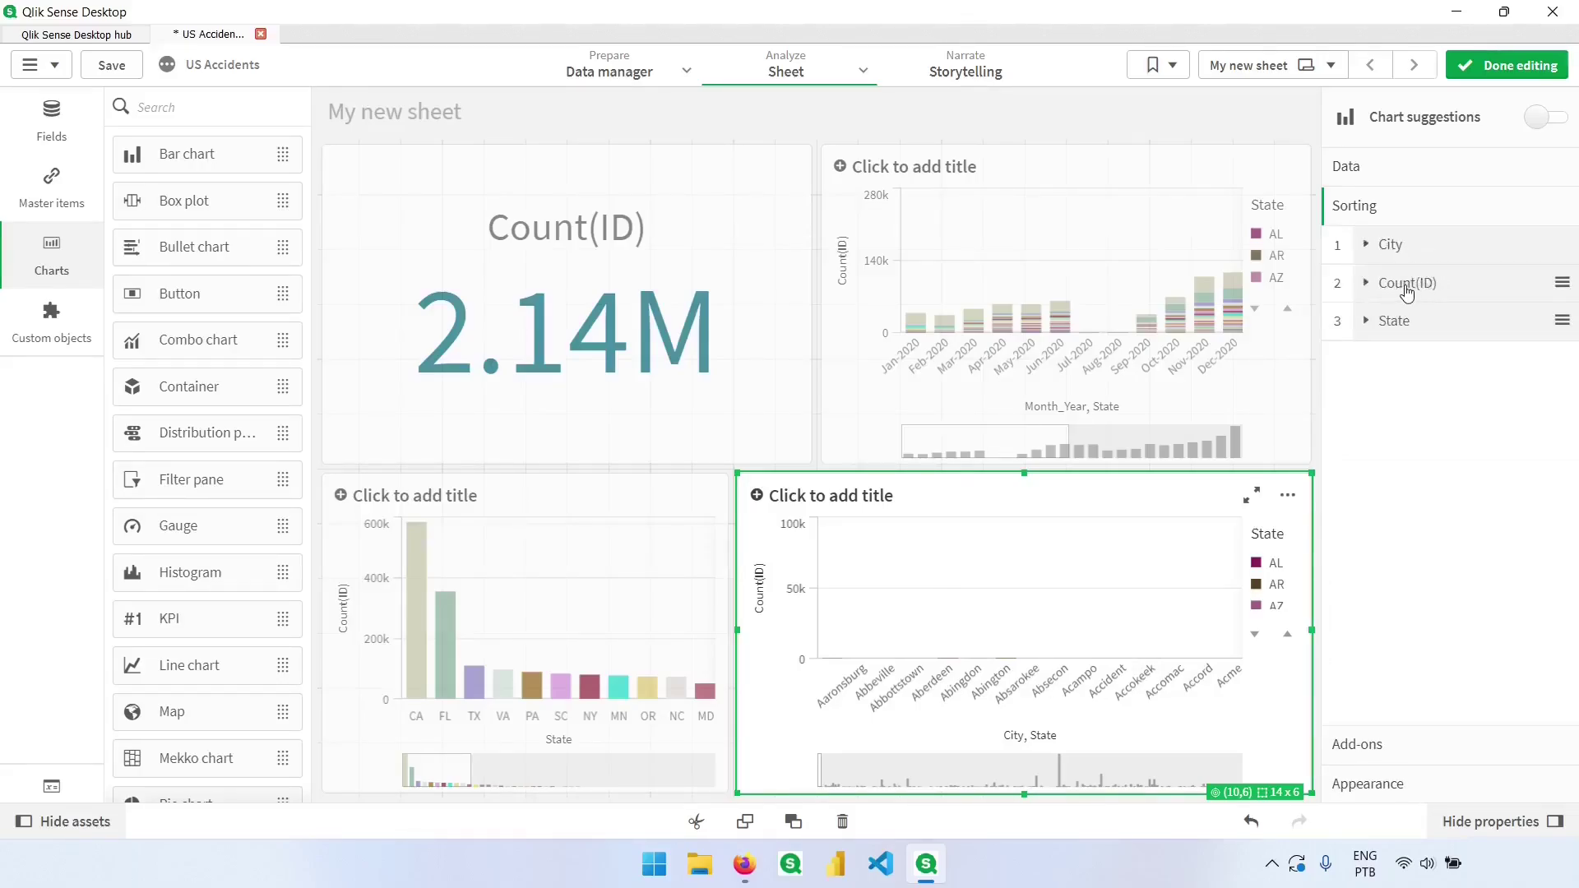
{"action": "left_click_drag", "start_coordinate": [1407, 294], "coordinate": [1400, 255]}
{"action": "left_click", "coordinate": [1389, 251]}
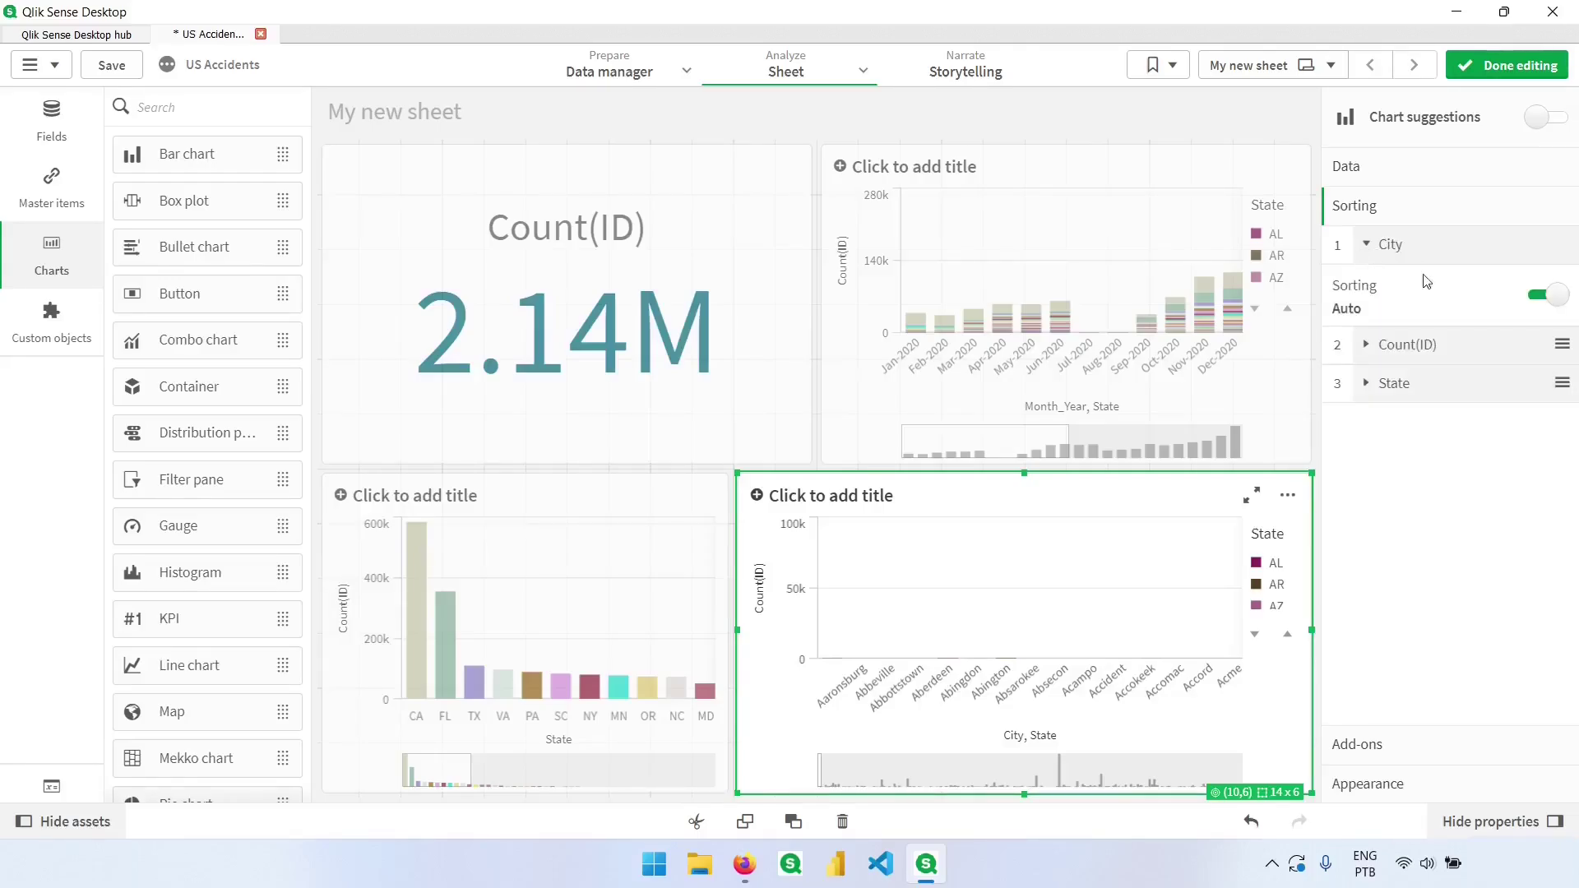
- Turn off Auto sorting for City and sort by expression Count(ID), descending
{"action": "left_click", "coordinate": [1541, 296]}
{"action": "left_click", "coordinate": [1343, 351]}
{"action": "left_click", "coordinate": [1397, 465]}
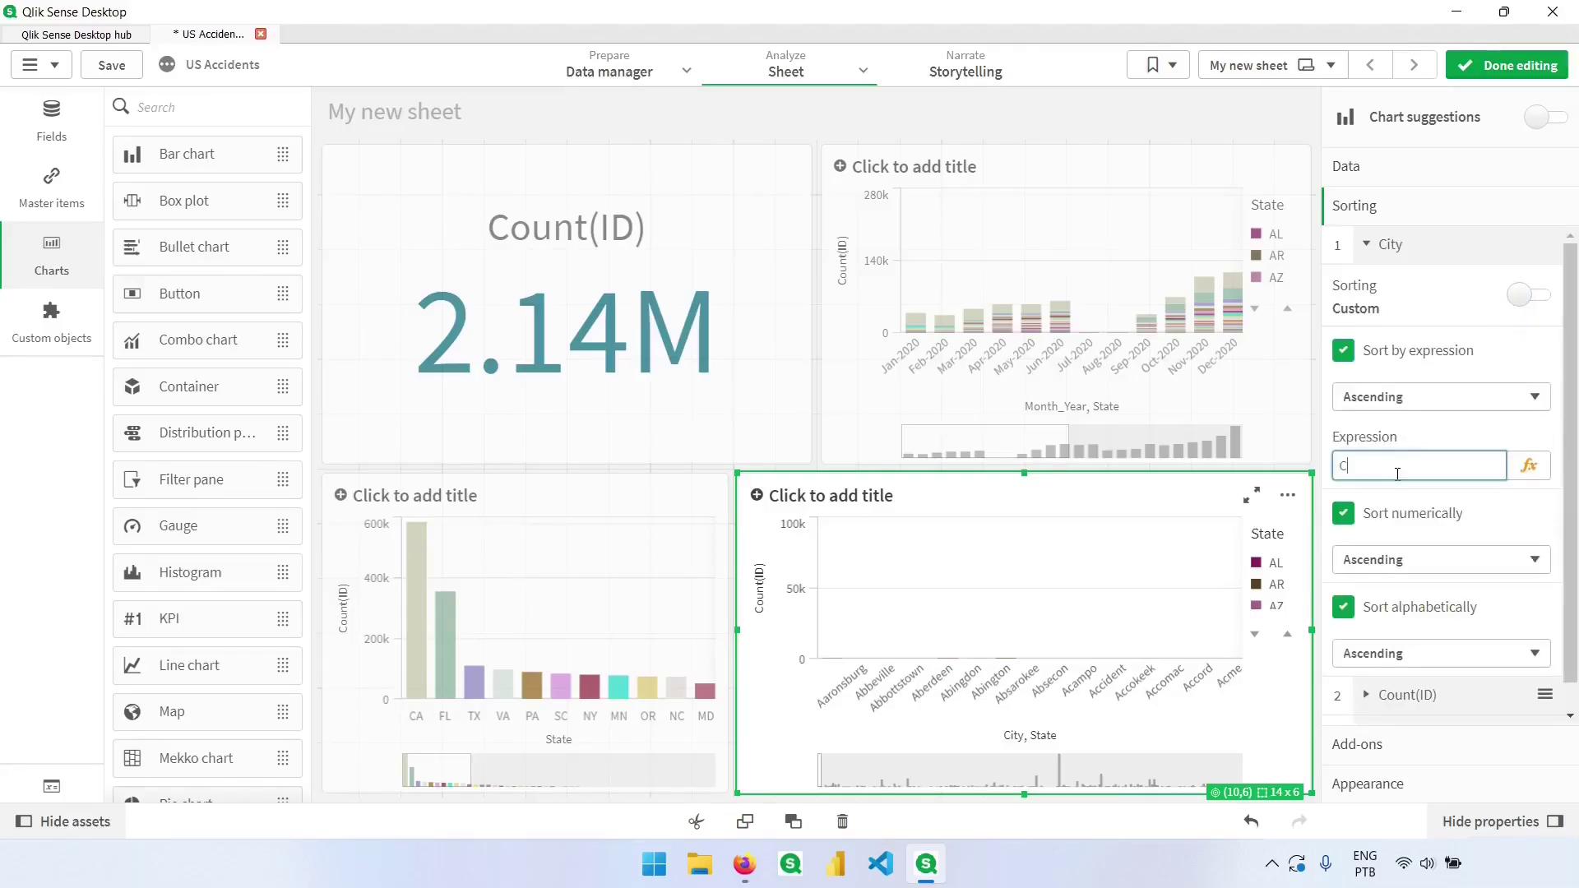
{"action": "key", "text": "Tab"}
{"action": "left_click", "coordinate": [1398, 398]}
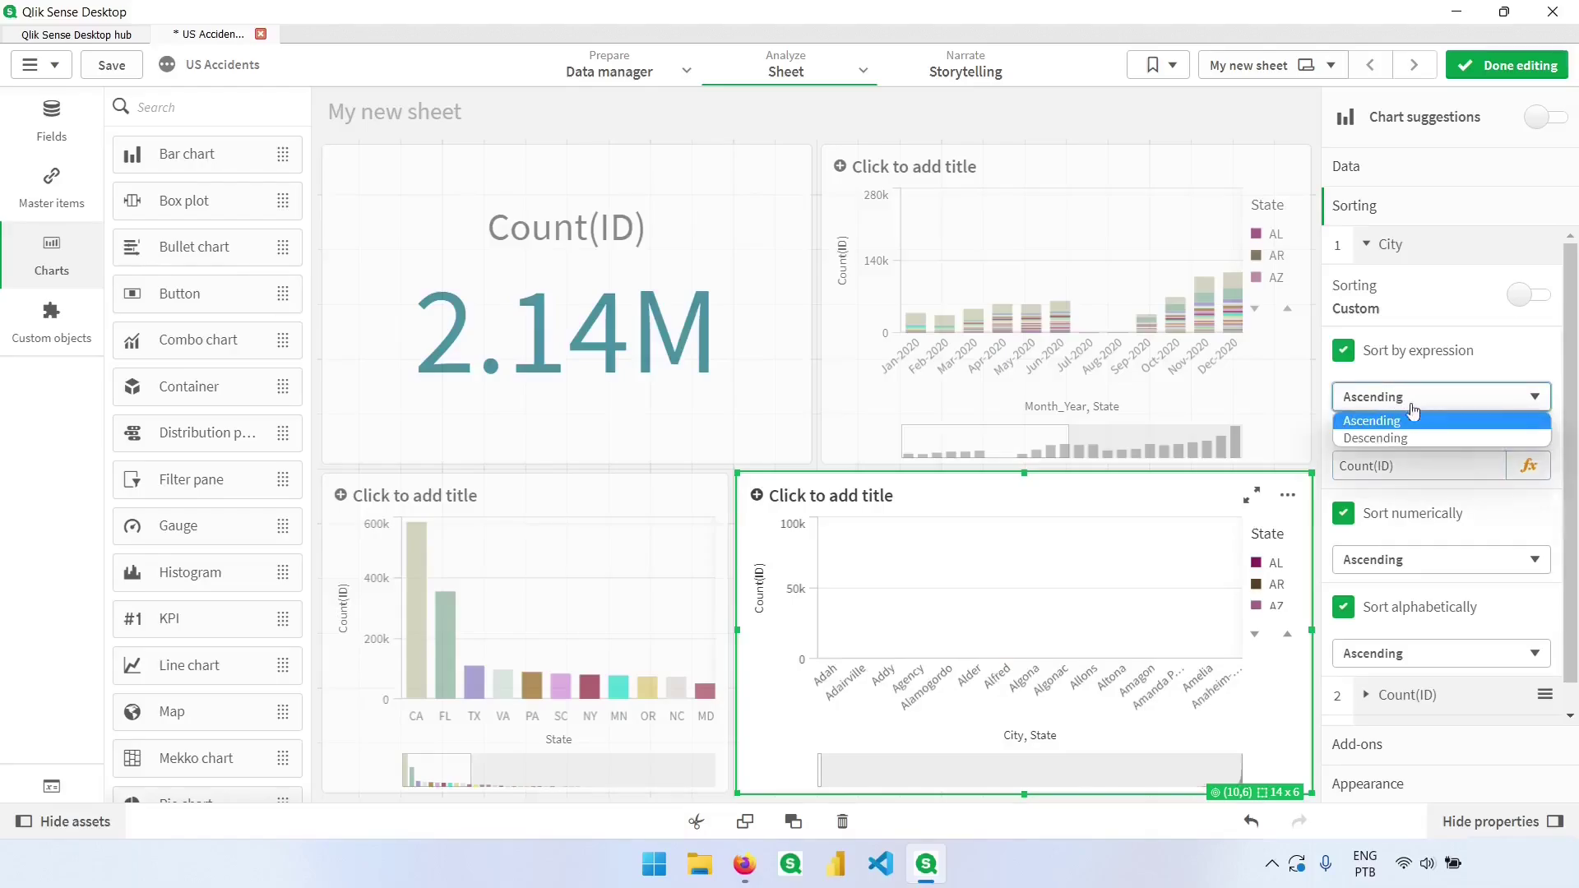
{"action": "left_click", "coordinate": [1414, 441]}
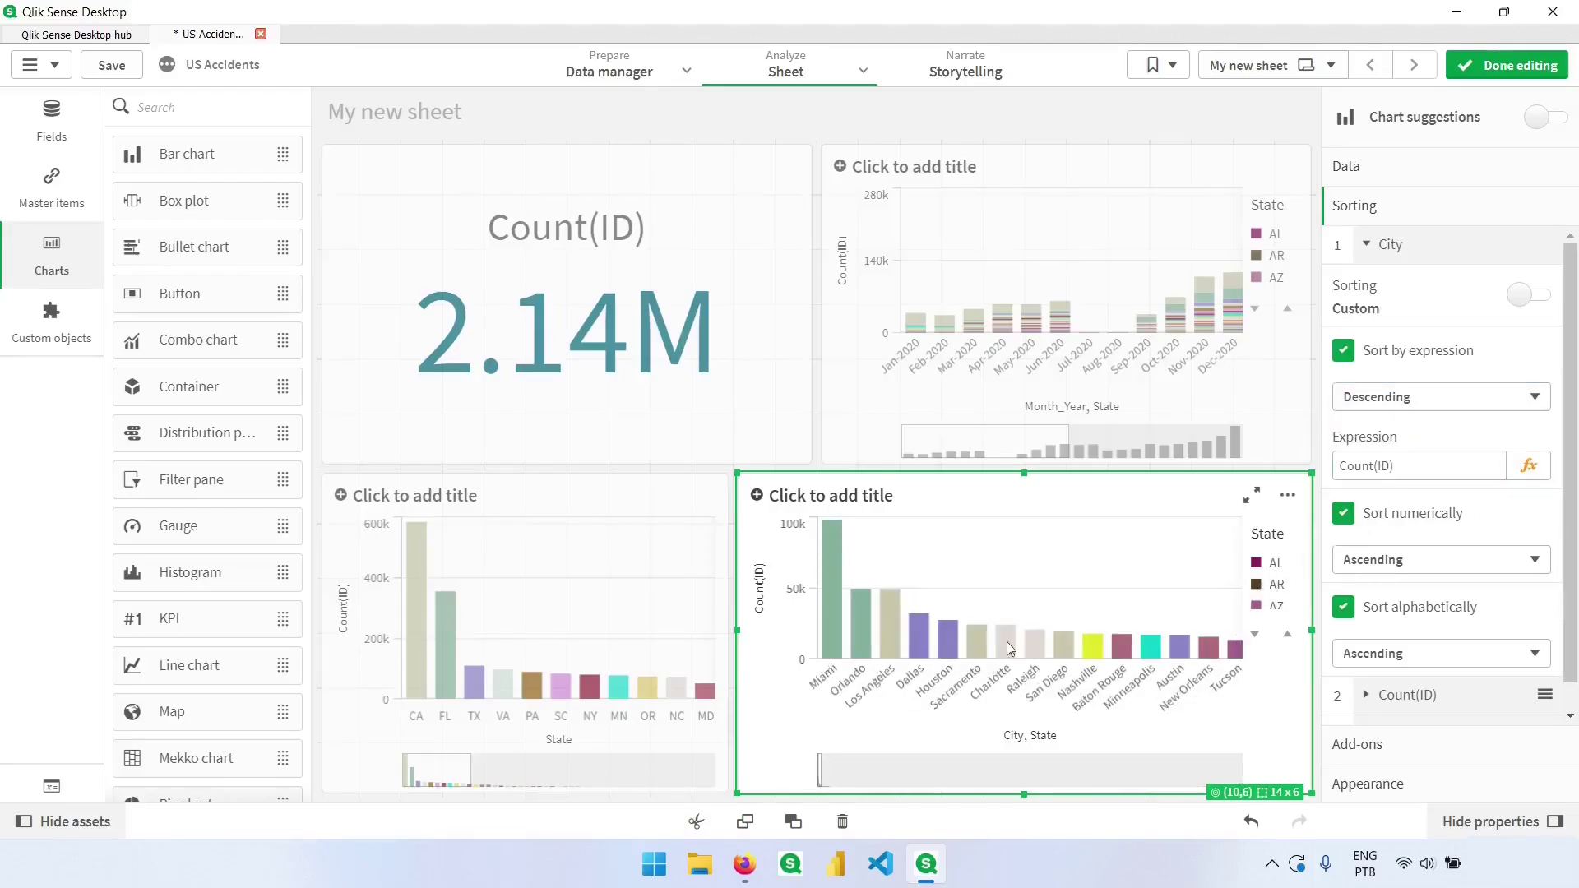
- Leave editing and filter the charts to Richmond by selecting its bar
{"action": "left_click", "coordinate": [1502, 75]}
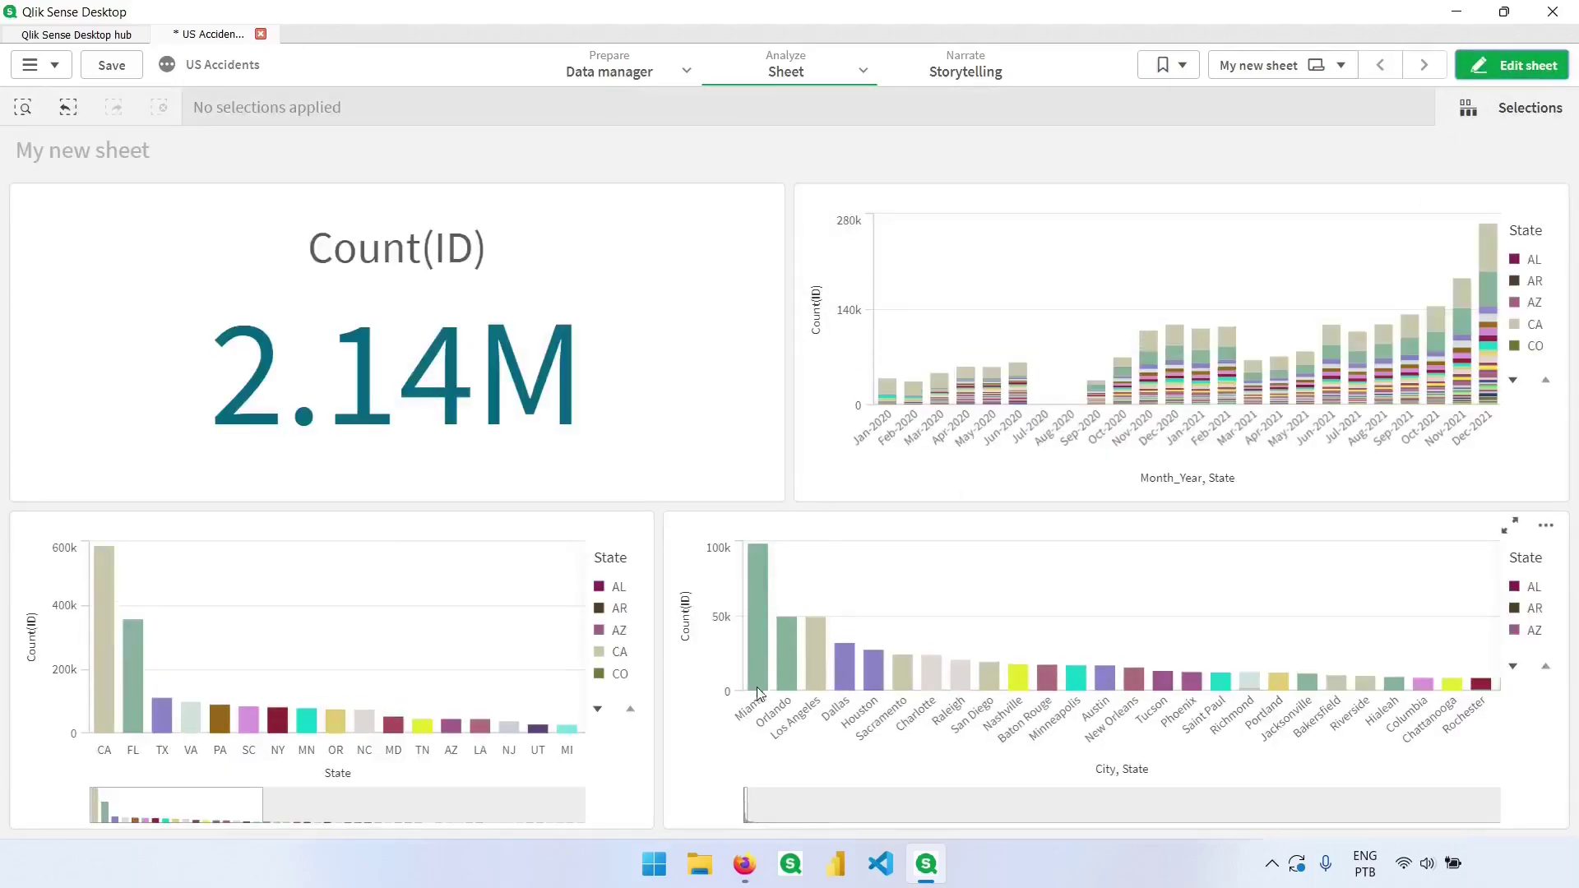
{"action": "mouse_move", "coordinate": [760, 701]}
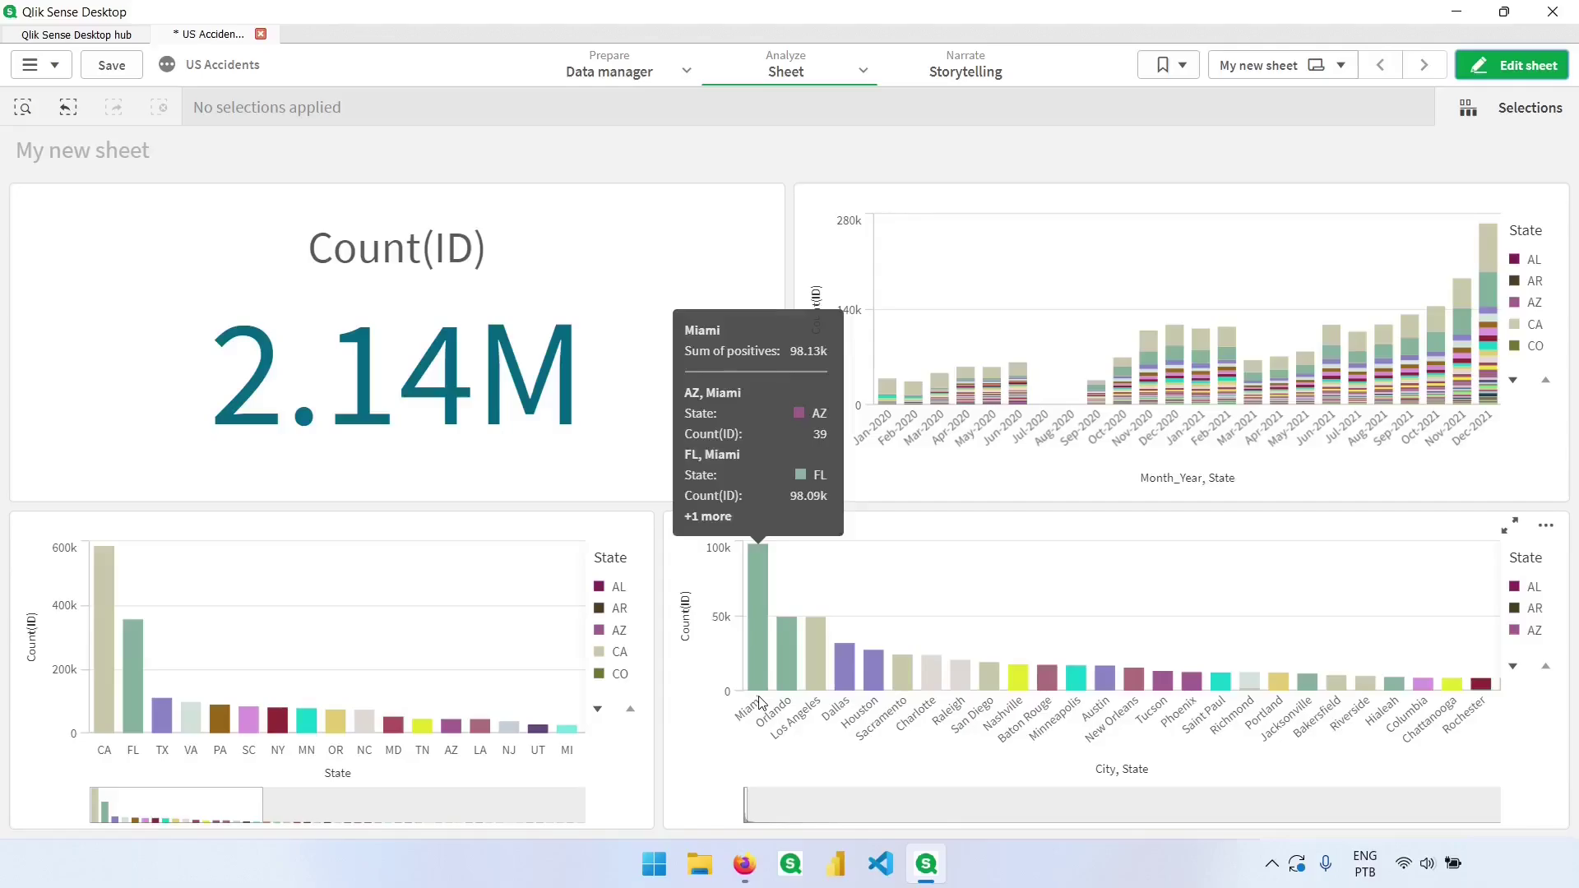
{"action": "left_click", "coordinate": [759, 699]}
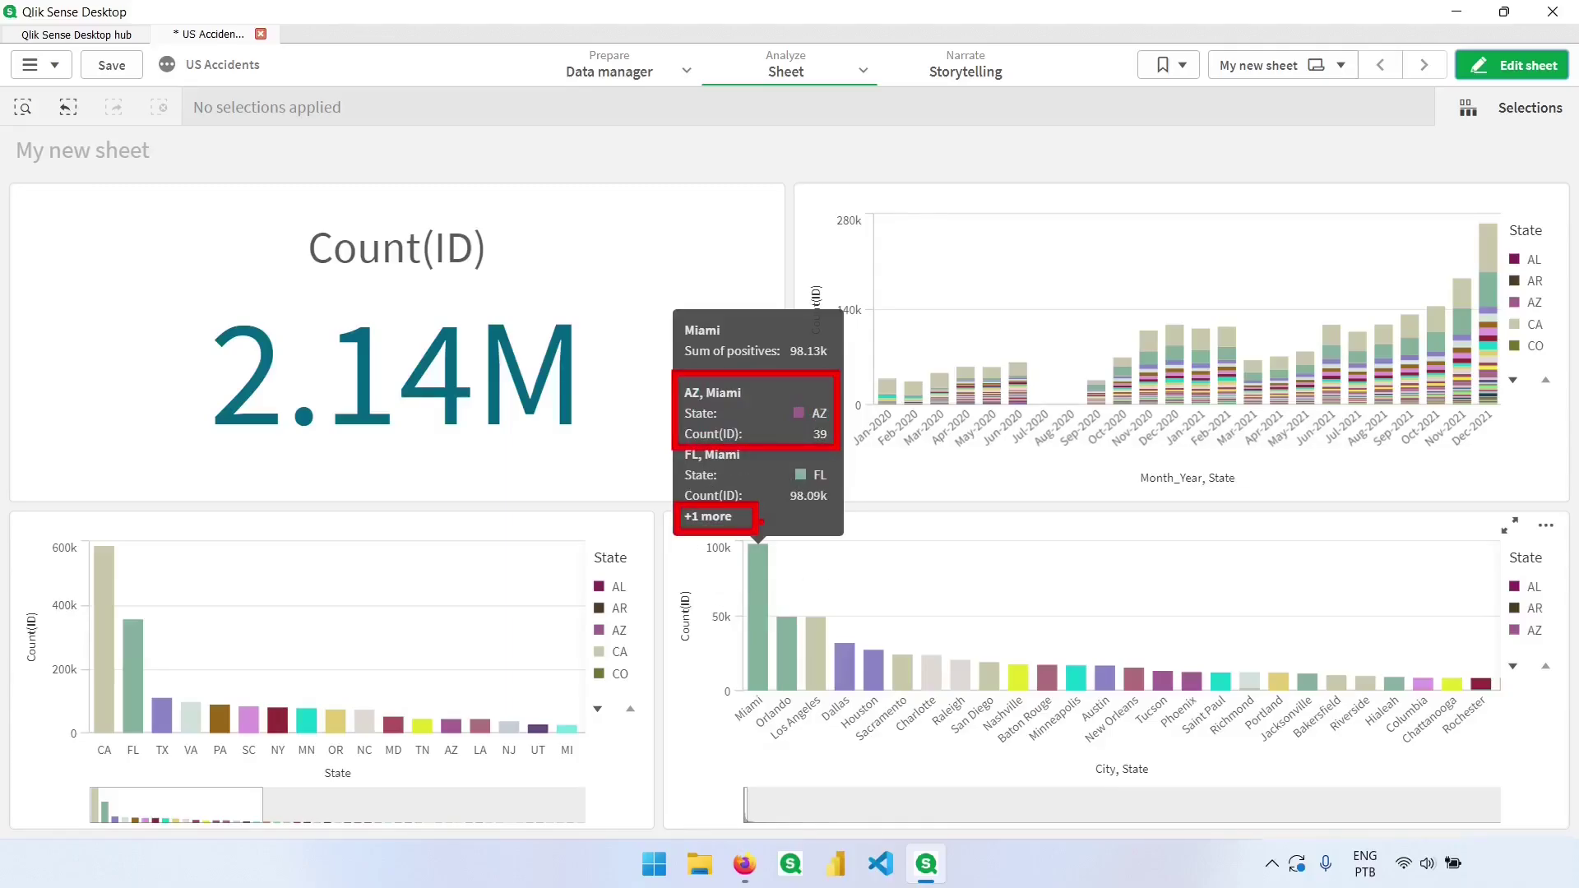
{"action": "left_click", "coordinate": [1246, 695]}
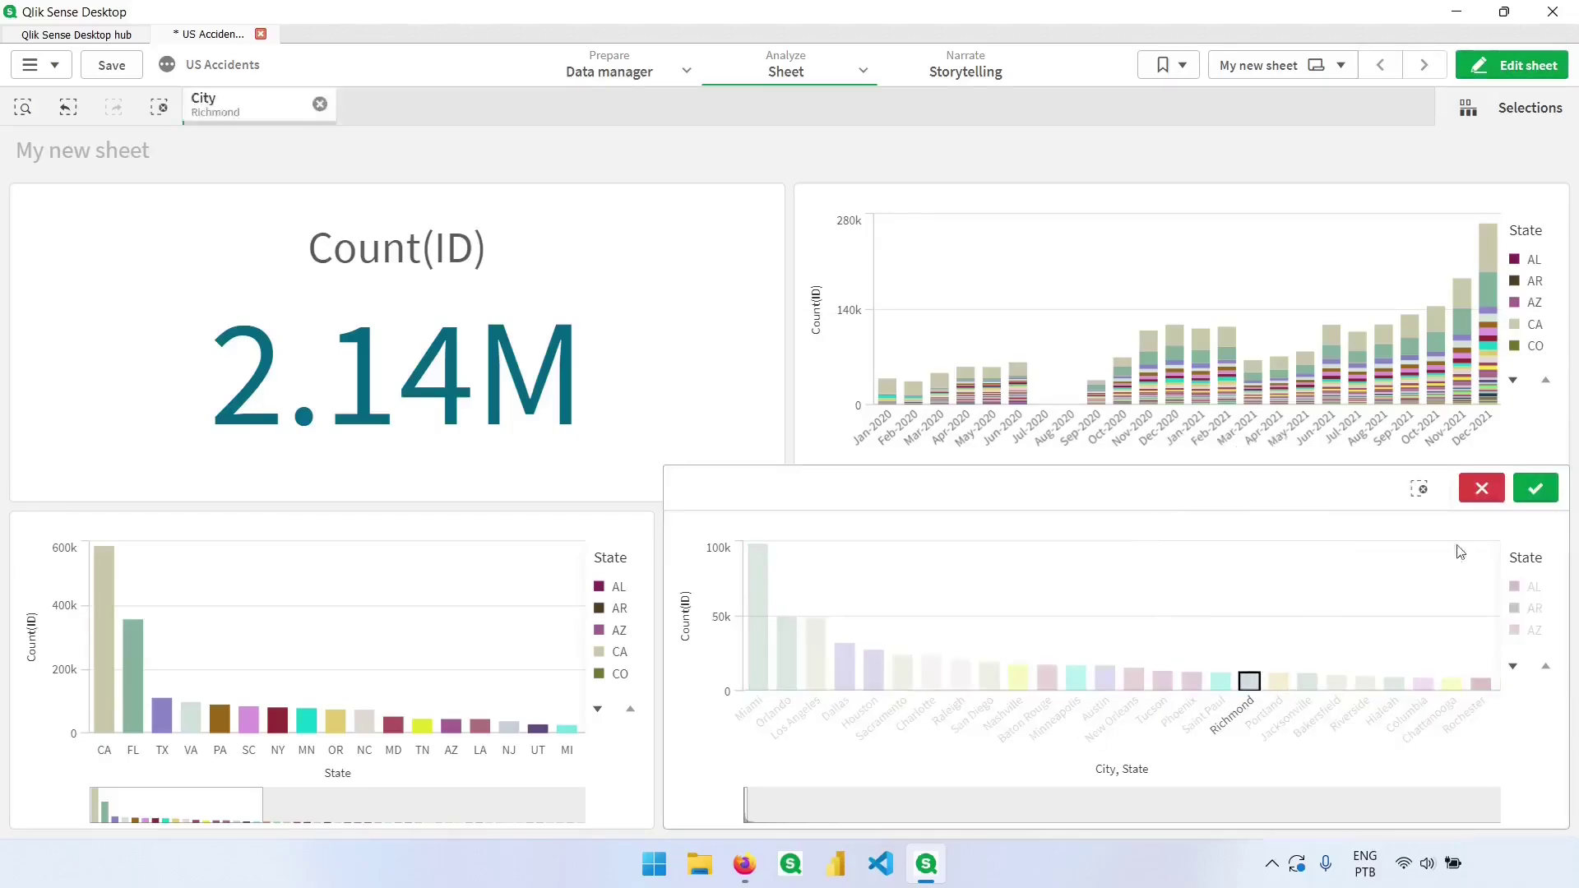
{"action": "left_click", "coordinate": [1537, 489]}
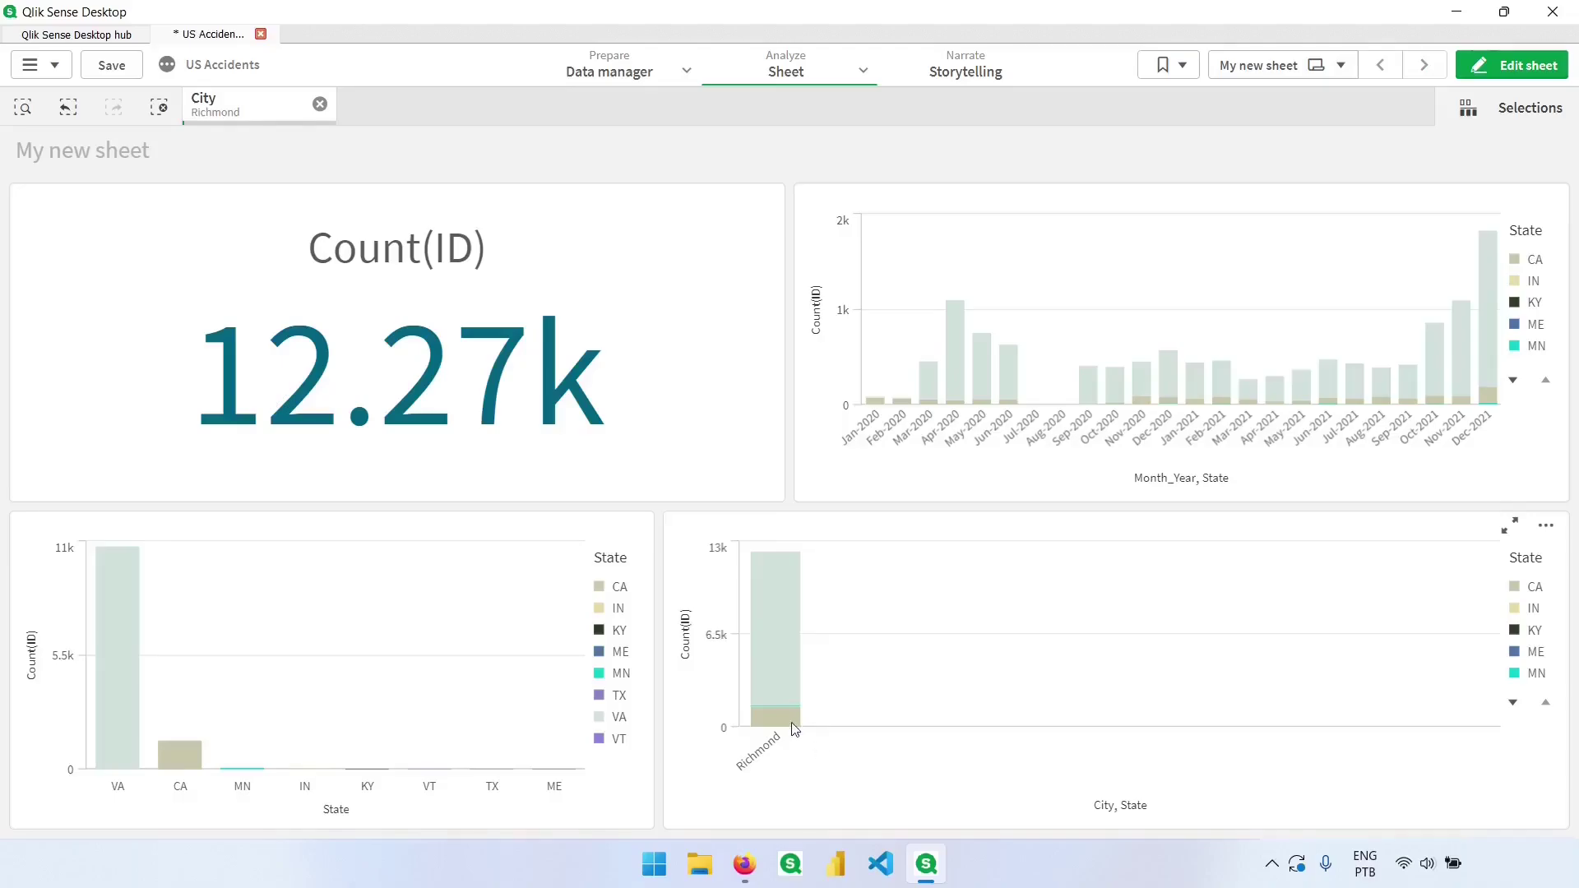
- Clear the Richmond selection so the sheet shows all 2.14M accidents
{"action": "mouse_move", "coordinate": [789, 724]}
{"action": "mouse_move", "coordinate": [787, 638]}
{"action": "left_click", "coordinate": [319, 104]}
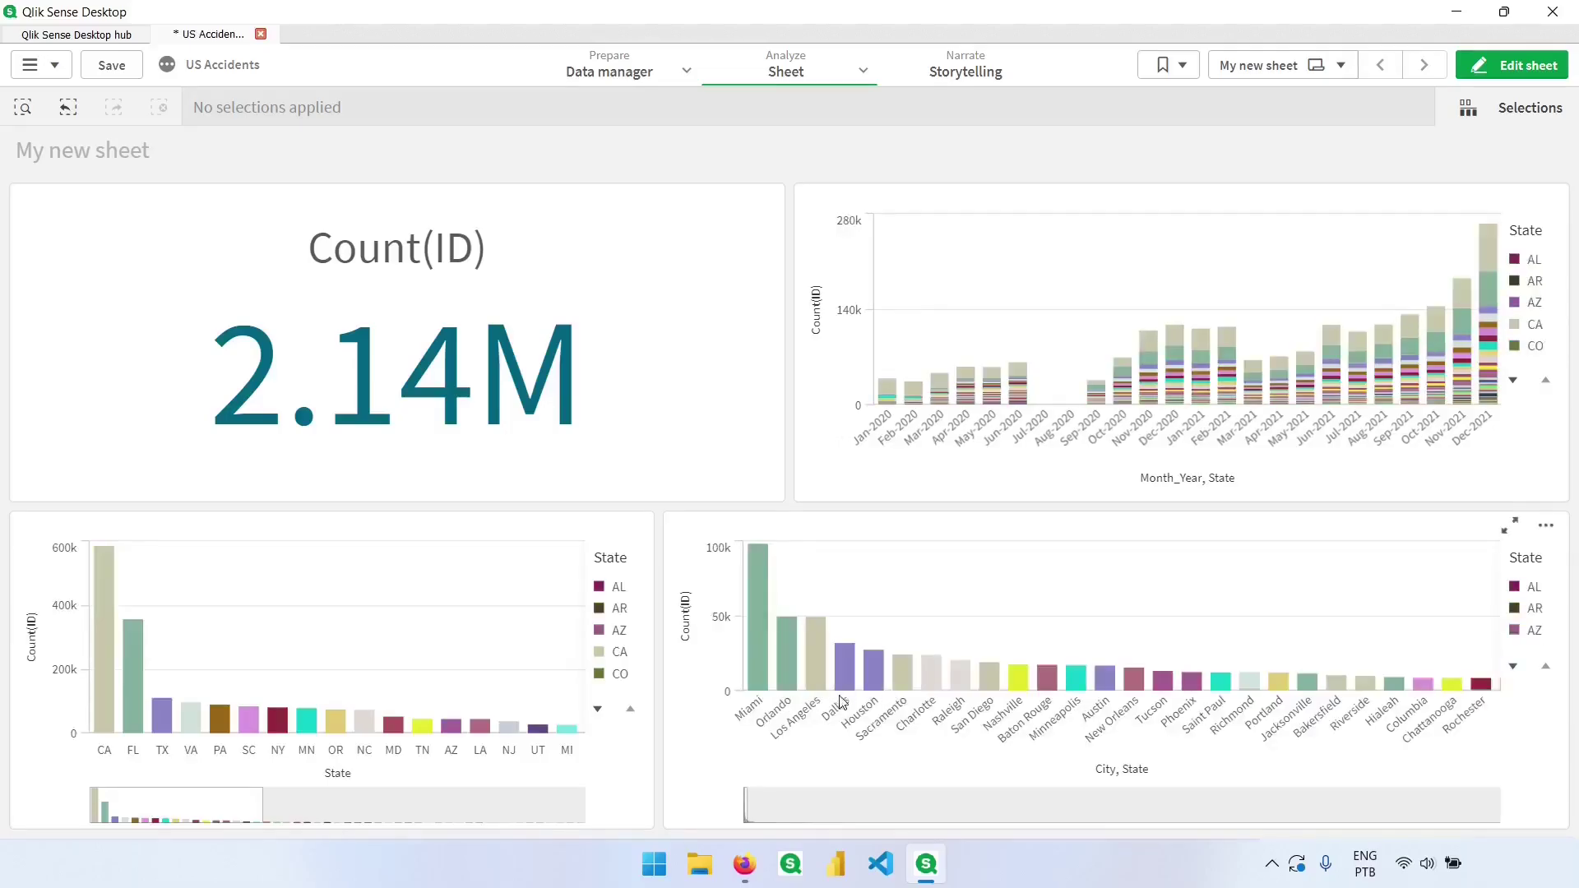